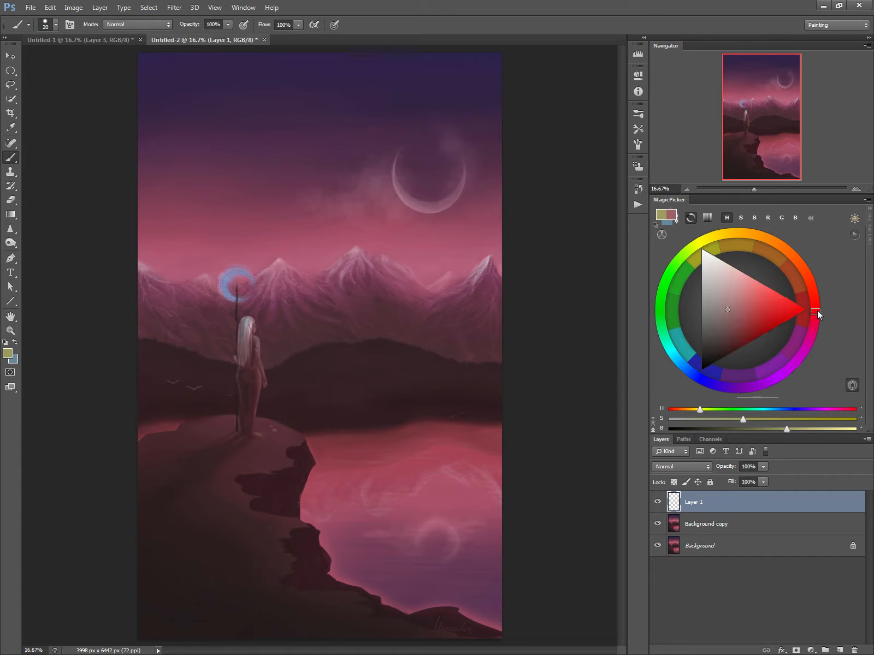
# Paint bright red guide marks on Layer 1 along the cliff's top edge and over the staff's crescent.
pyautogui.click(806, 310)
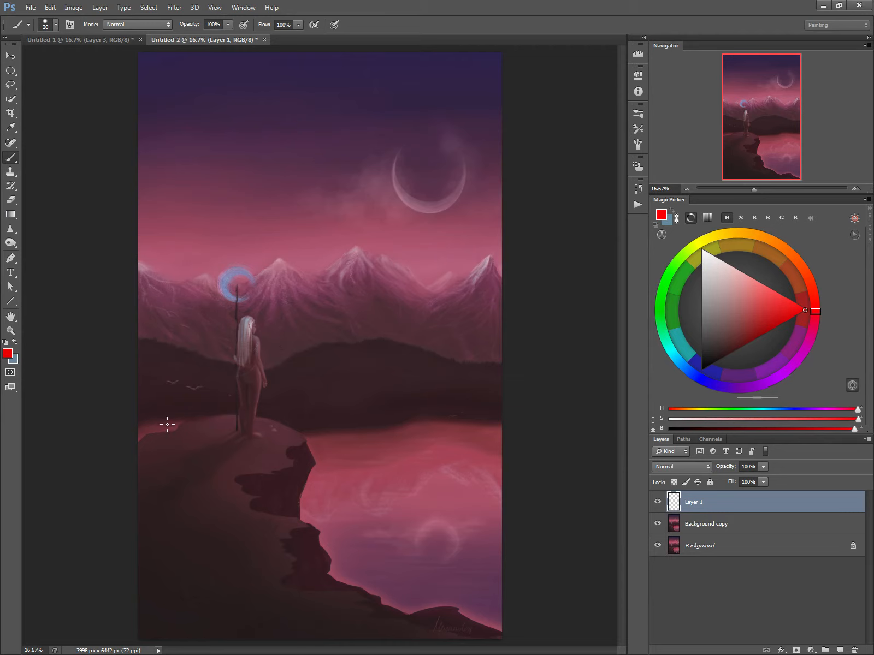
pyautogui.moveTo(166, 420); pyautogui.dragTo(352, 437)
pyautogui.moveTo(235, 284); pyautogui.dragTo(258, 275)
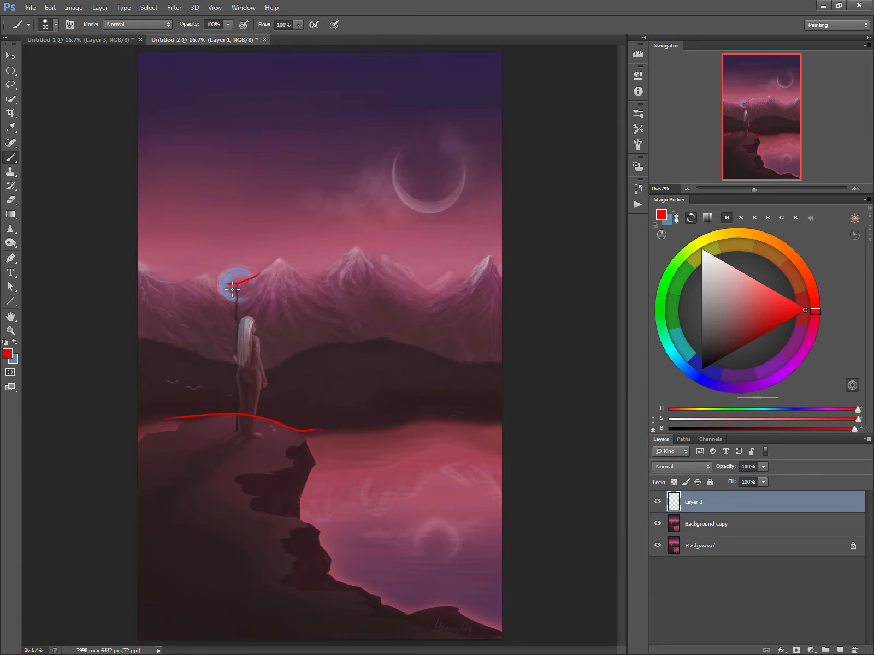
pyautogui.moveTo(237, 283)
pyautogui.mouseDown()
pyautogui.moveTo(236, 300)
pyautogui.moveTo(248, 279)
pyautogui.moveTo(238, 265)
pyautogui.mouseUp()
# Erase the red guide marks from the cliff's top edge and the staff's crescent.
pyautogui.press('e')
pyautogui.moveTo(318, 429); pyautogui.dragTo(177, 413)
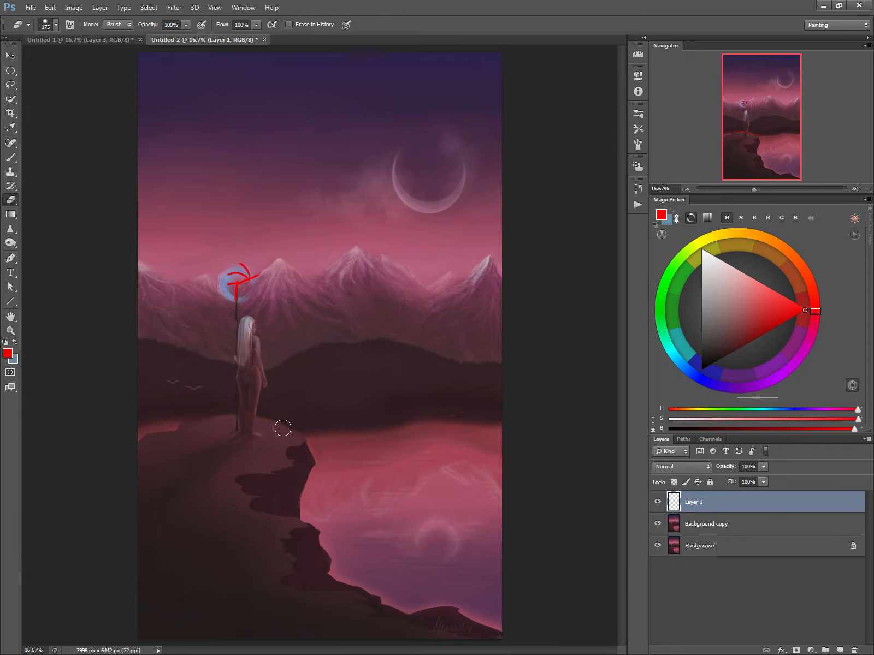
pyautogui.moveTo(230, 277)
pyautogui.mouseDown()
pyautogui.moveTo(234, 292)
pyautogui.moveTo(266, 274)
pyautogui.mouseUp()
pyautogui.moveTo(236, 413); pyautogui.dragTo(272, 420)
pyautogui.press('b')
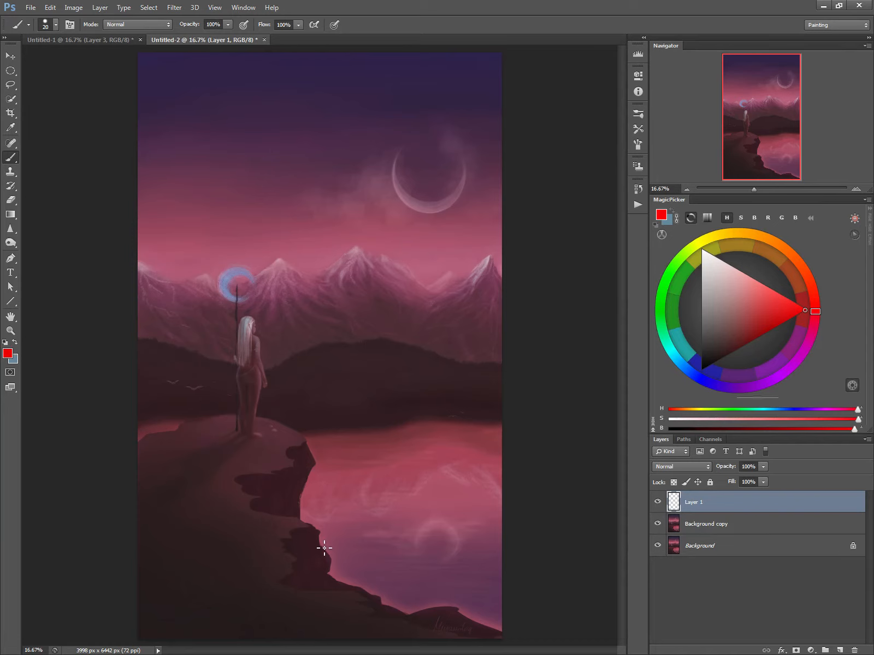
# Mark the lower cliff edge along the water in red, and erase that mark again.
pyautogui.moveTo(320, 537)
pyautogui.mouseDown()
pyautogui.moveTo(361, 583)
pyautogui.moveTo(476, 624)
pyautogui.mouseUp()
pyautogui.press('e')
pyautogui.moveTo(327, 534)
pyautogui.mouseDown()
pyautogui.moveTo(371, 586)
pyautogui.moveTo(473, 627)
pyautogui.mouseUp()
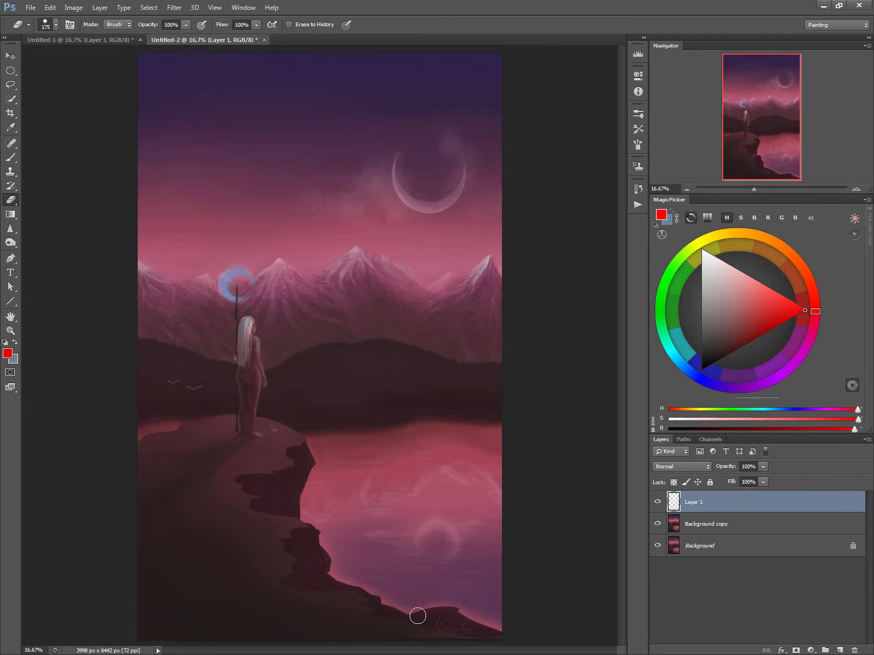
pyautogui.press('b')
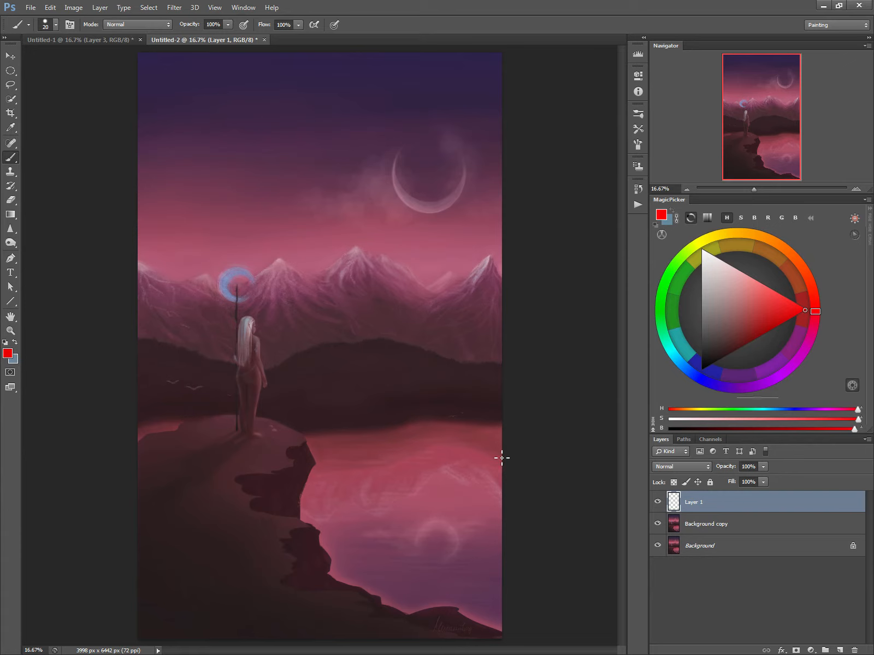
# Paint two horizontal and two vertical straight red lines across the canvas as a rule-of-thirds grid.
pyautogui.moveTo(501, 458); pyautogui.dragTo(102, 454)
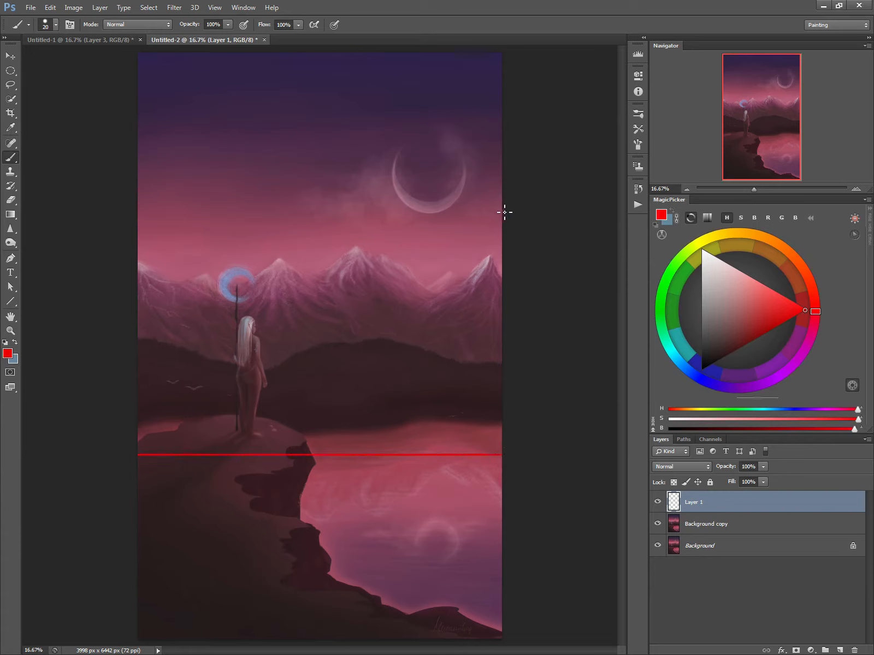
pyautogui.moveTo(505, 210)
pyautogui.mouseDown()
pyautogui.moveTo(189, 218)
pyautogui.moveTo(110, 206)
pyautogui.mouseUp()
pyautogui.moveTo(252, 53)
pyautogui.mouseDown()
pyautogui.moveTo(257, 324)
pyautogui.moveTo(274, 588)
pyautogui.moveTo(263, 650)
pyautogui.mouseUp()
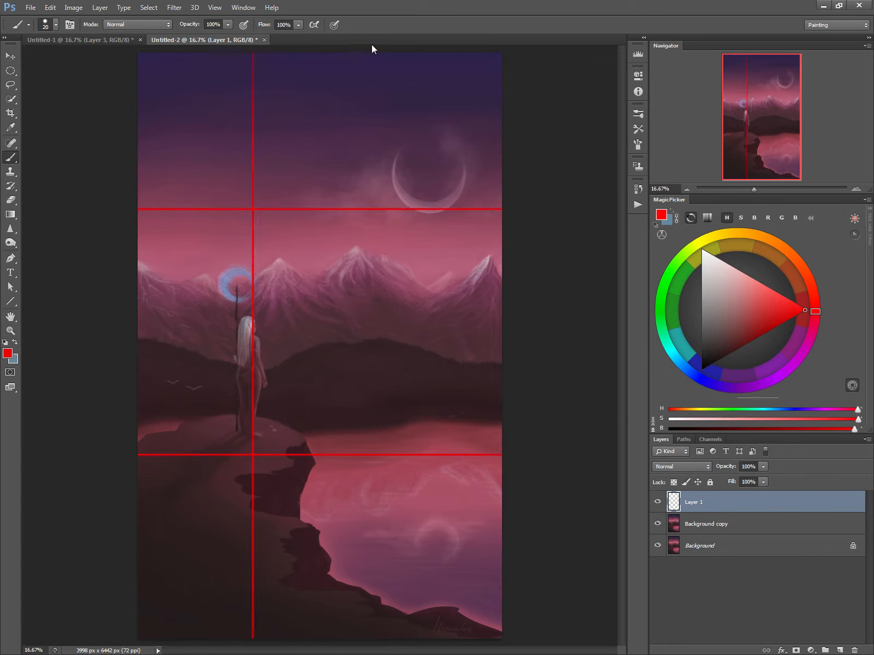
pyautogui.moveTo(376, 53)
pyautogui.mouseDown()
pyautogui.moveTo(423, 543)
pyautogui.moveTo(423, 644)
pyautogui.mouseUp()
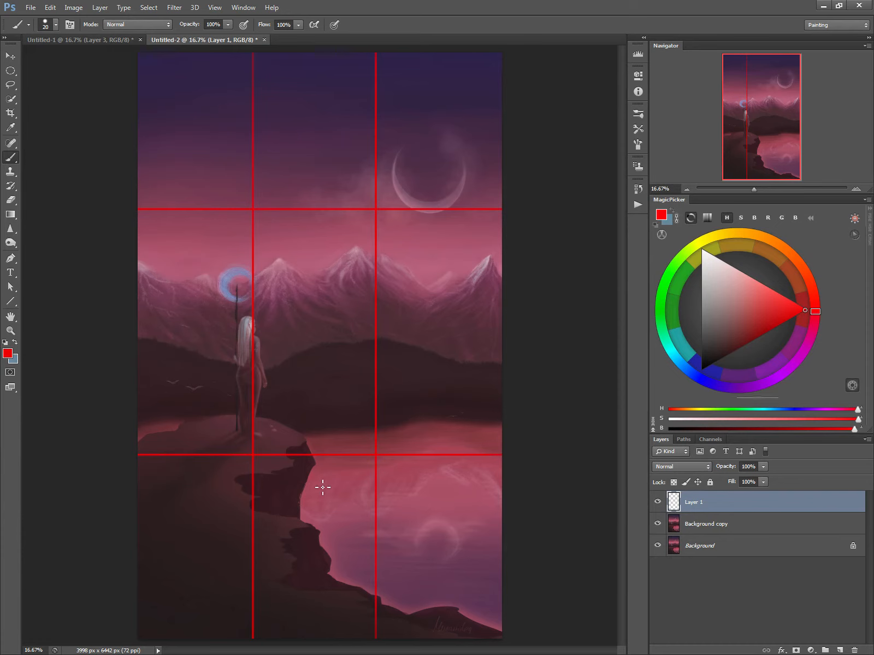
# Undo all four red rule-of-thirds lines.
pyautogui.hotkey('ctrl', 'alt', 'z')
pyautogui.hotkey('ctrl', 'alt', 'z')
pyautogui.hotkey('ctrl', 'alt', 'z')
pyautogui.hotkey('ctrl', 'alt', 'z')
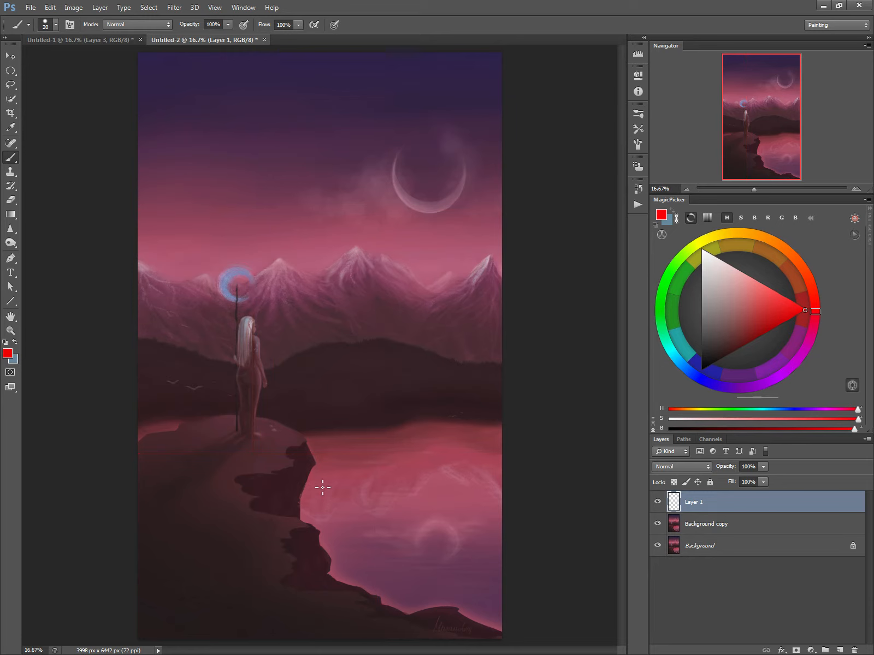
# Start the Crop tool and set its overlay to Rule of Thirds.
pyautogui.click(12, 114)
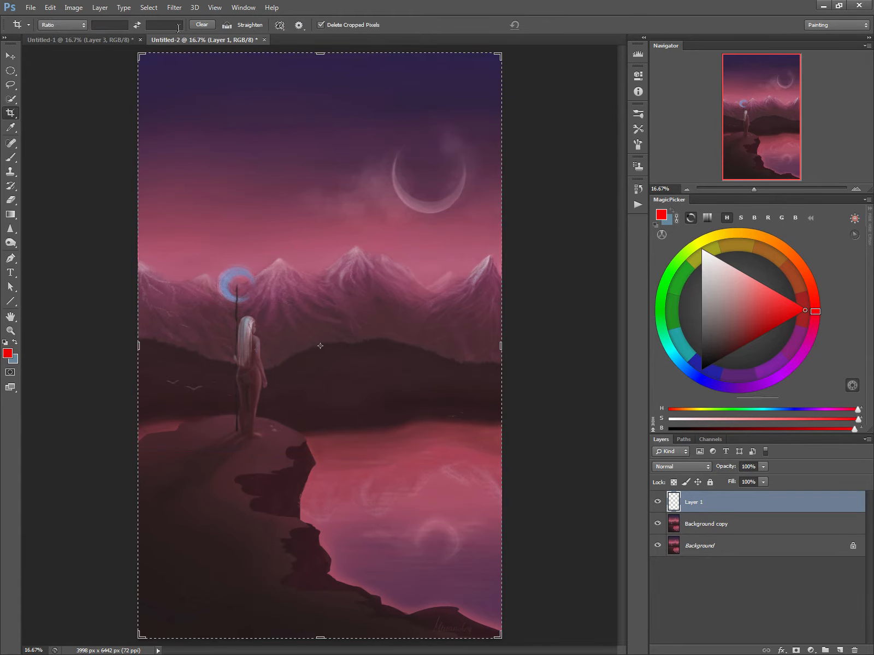
pyautogui.click(279, 28)
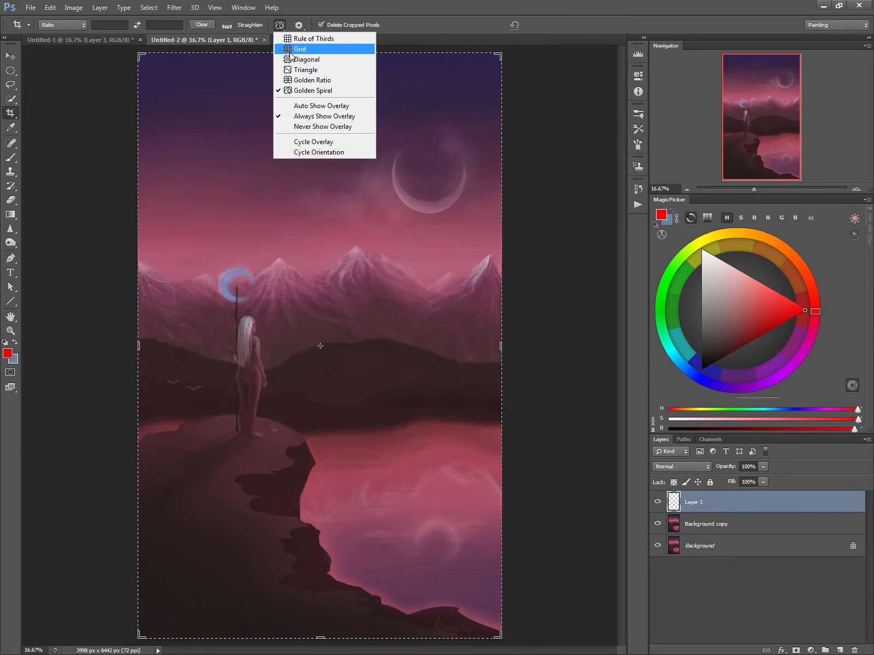
pyautogui.click(292, 51)
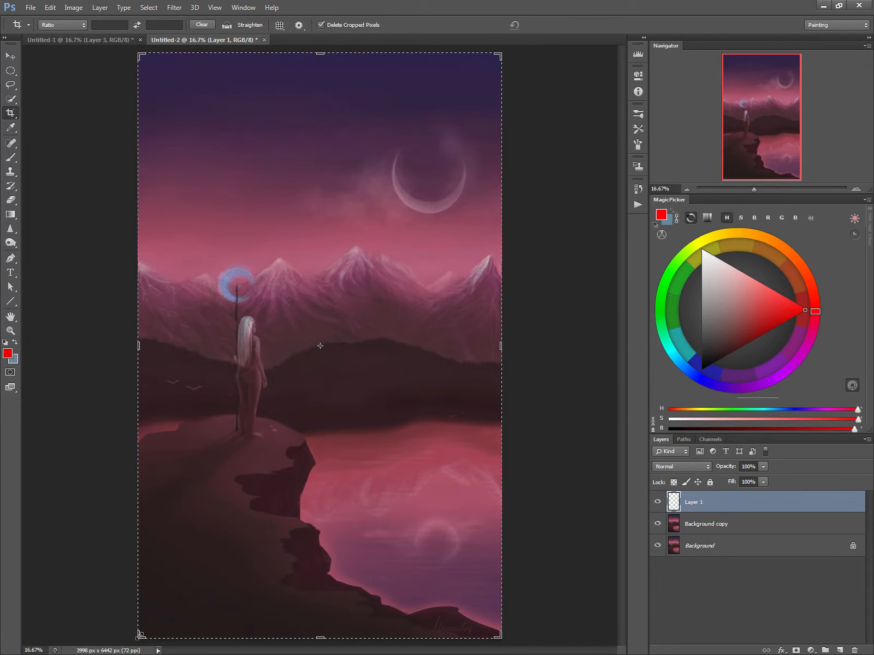
# Try a tighter crop that trims the lower lake and the sides around the figure and moon, and cancel it.
pyautogui.moveTo(139, 636); pyautogui.dragTo(134, 550)
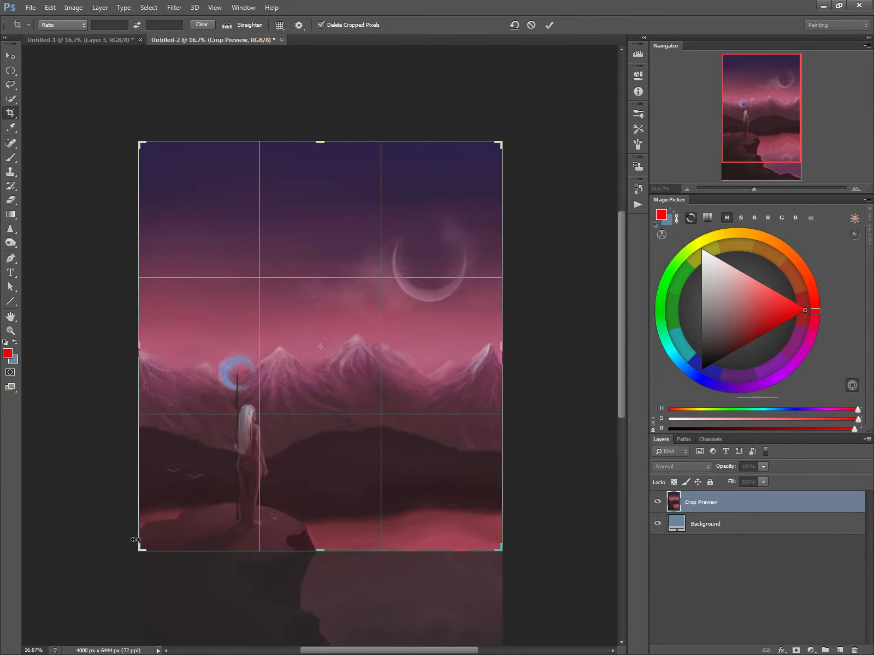
pyautogui.moveTo(502, 415); pyautogui.dragTo(490, 416)
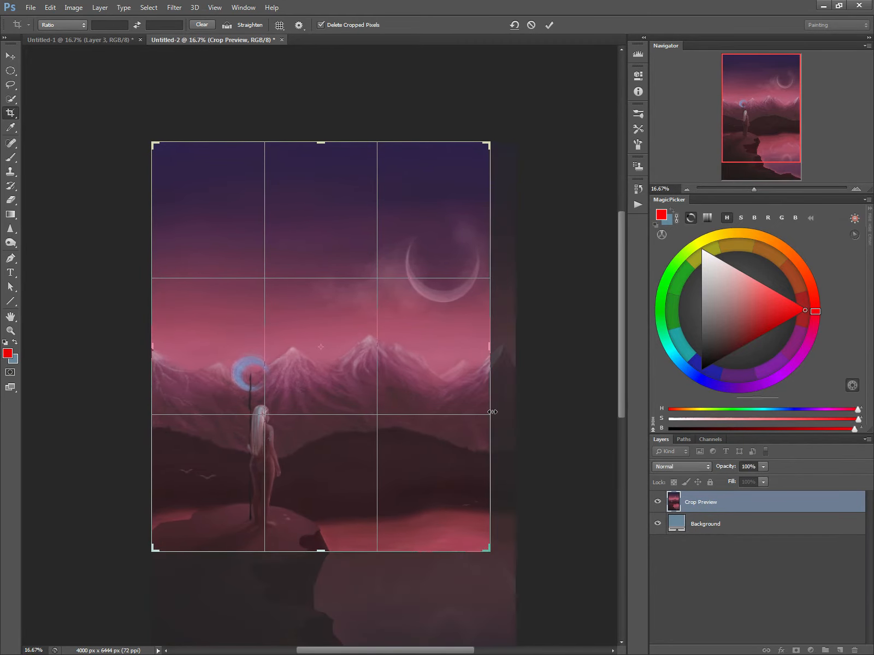
pyautogui.moveTo(317, 551); pyautogui.dragTo(317, 556)
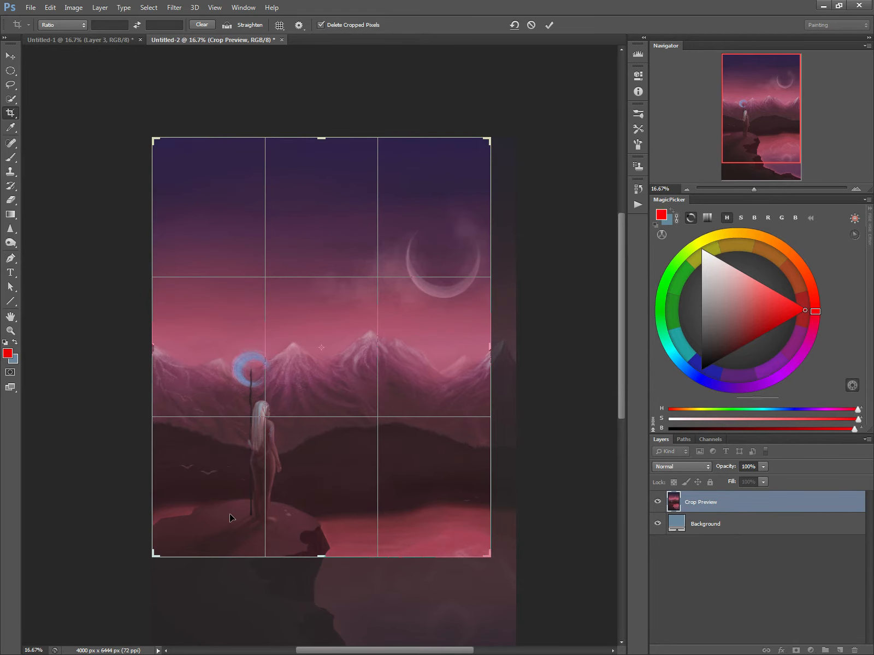
pyautogui.press('Escape')
pyautogui.press('b')
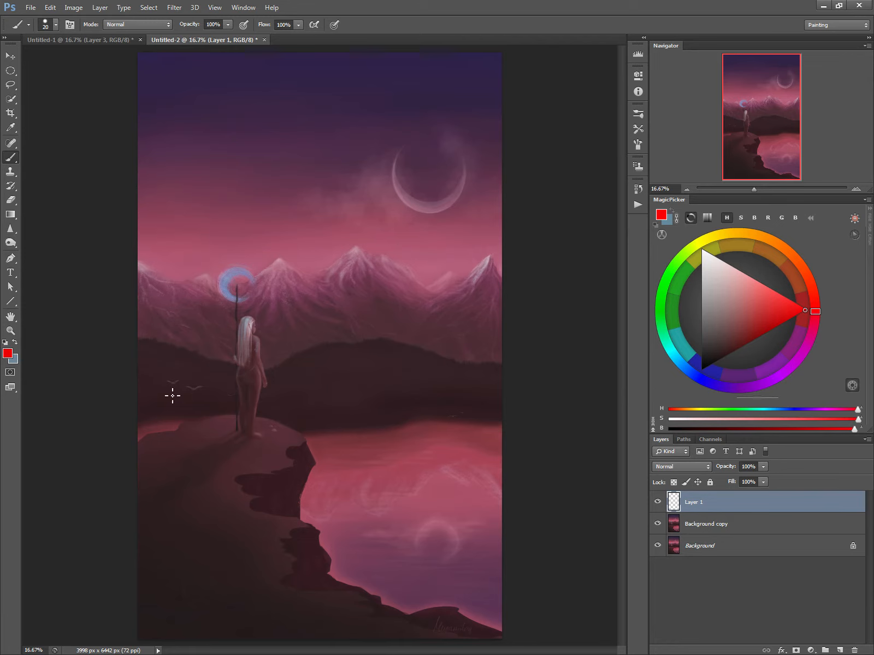
# Select the cliff, woman and crescent staff on Background copy with the Lasso and cut them to a new layer.
pyautogui.click(11, 84)
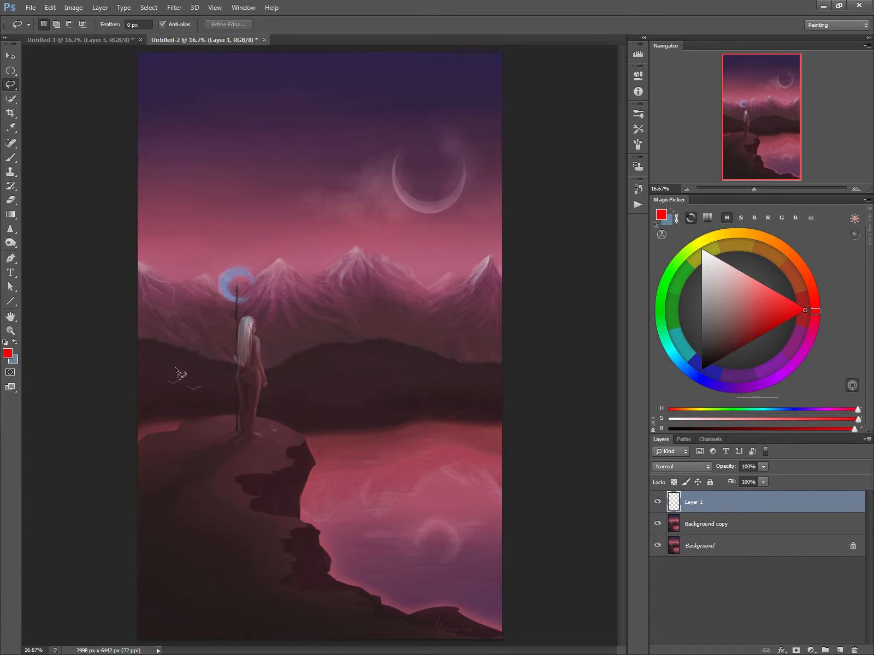
pyautogui.click(674, 526)
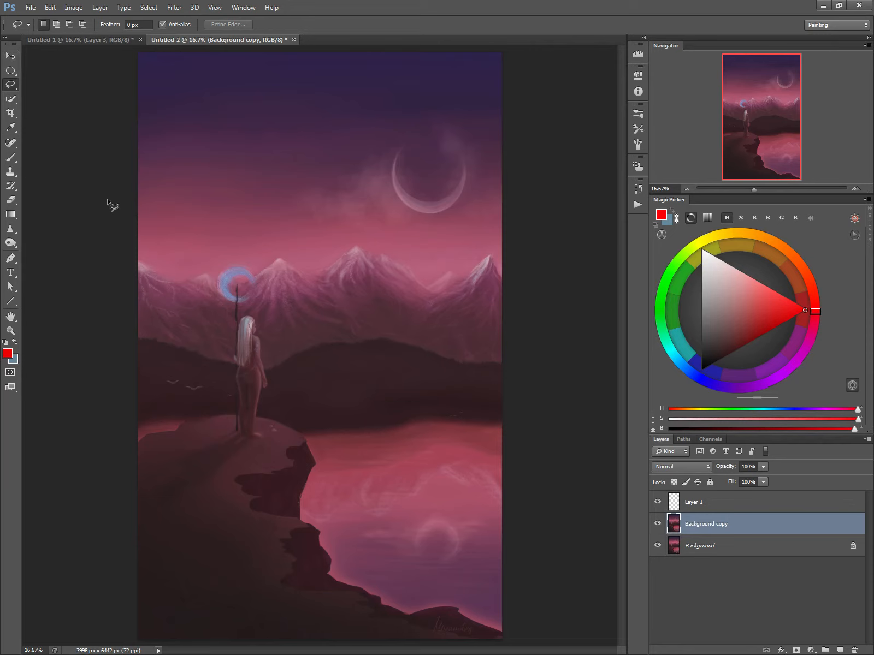
pyautogui.moveTo(138, 446)
pyautogui.mouseDown()
pyautogui.moveTo(237, 417)
pyautogui.moveTo(235, 303)
pyautogui.moveTo(220, 277)
pyautogui.mouseUp()
pyautogui.moveTo(249, 317)
pyautogui.mouseDown()
pyautogui.moveTo(268, 388)
pyautogui.moveTo(257, 415)
pyautogui.moveTo(305, 440)
pyautogui.moveTo(317, 465)
pyautogui.moveTo(300, 516)
pyautogui.moveTo(319, 531)
pyautogui.moveTo(335, 581)
pyautogui.moveTo(407, 615)
pyautogui.moveTo(455, 604)
pyautogui.moveTo(457, 614)
pyautogui.moveTo(518, 644)
pyautogui.mouseUp()
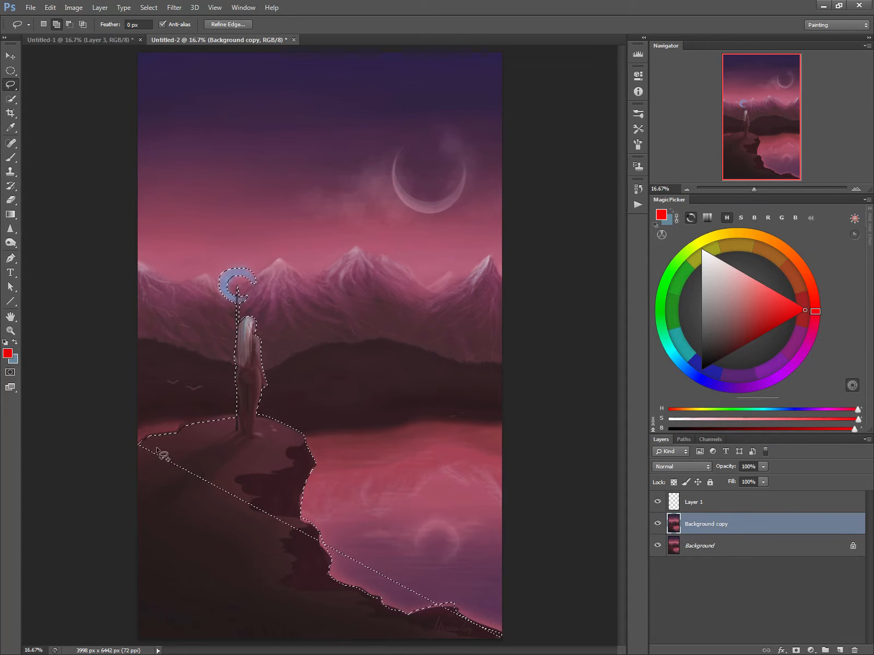
pyautogui.moveTo(158, 443)
pyautogui.mouseDown()
pyautogui.moveTo(113, 458)
pyautogui.moveTo(105, 622)
pyautogui.moveTo(118, 640)
pyautogui.moveTo(338, 654)
pyautogui.moveTo(353, 643)
pyautogui.mouseUp()
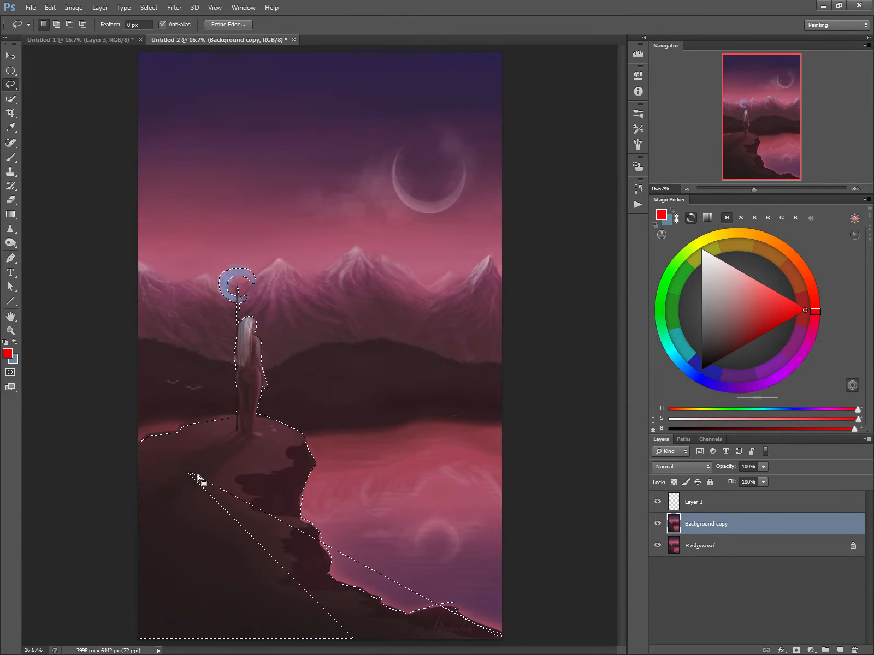
pyautogui.moveTo(217, 487)
pyautogui.mouseDown()
pyautogui.moveTo(203, 470)
pyautogui.moveTo(271, 562)
pyautogui.moveTo(362, 618)
pyautogui.moveTo(425, 621)
pyautogui.moveTo(478, 610)
pyautogui.moveTo(472, 589)
pyautogui.mouseUp()
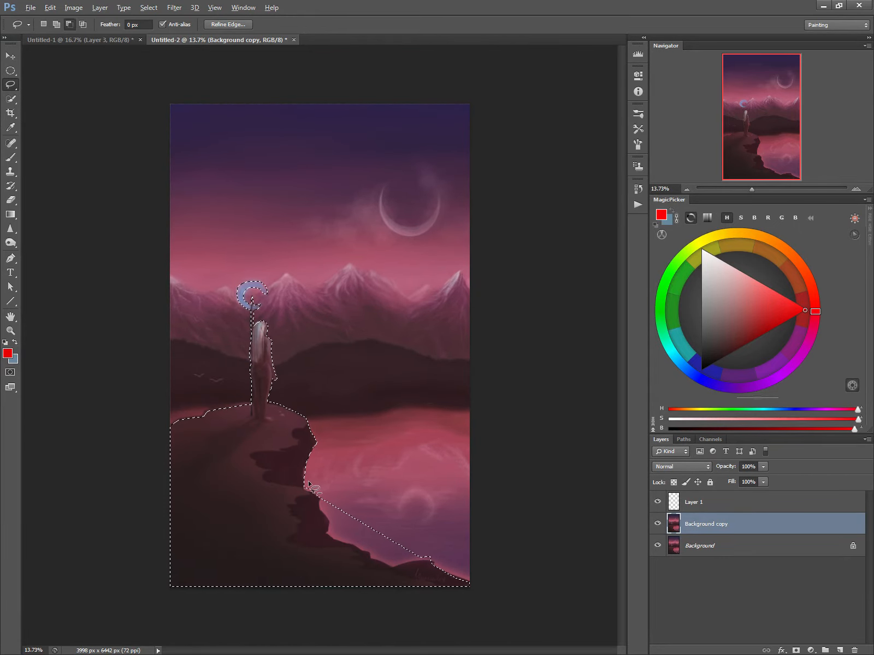
pyautogui.moveTo(305, 488)
pyautogui.mouseDown()
pyautogui.moveTo(317, 497)
pyautogui.moveTo(326, 531)
pyautogui.moveTo(384, 564)
pyautogui.moveTo(437, 551)
pyautogui.mouseUp()
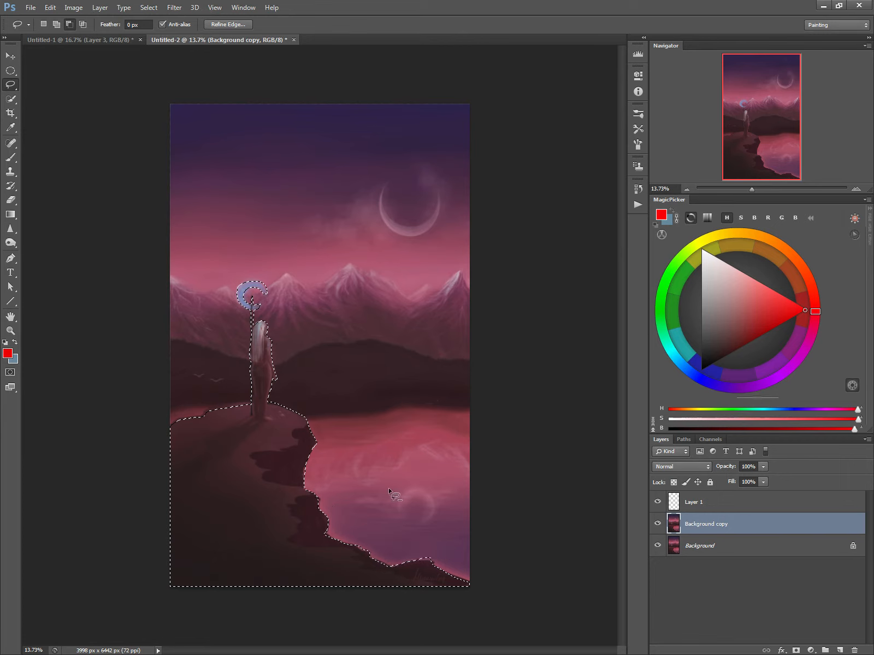
pyautogui.rightClick(258, 473)
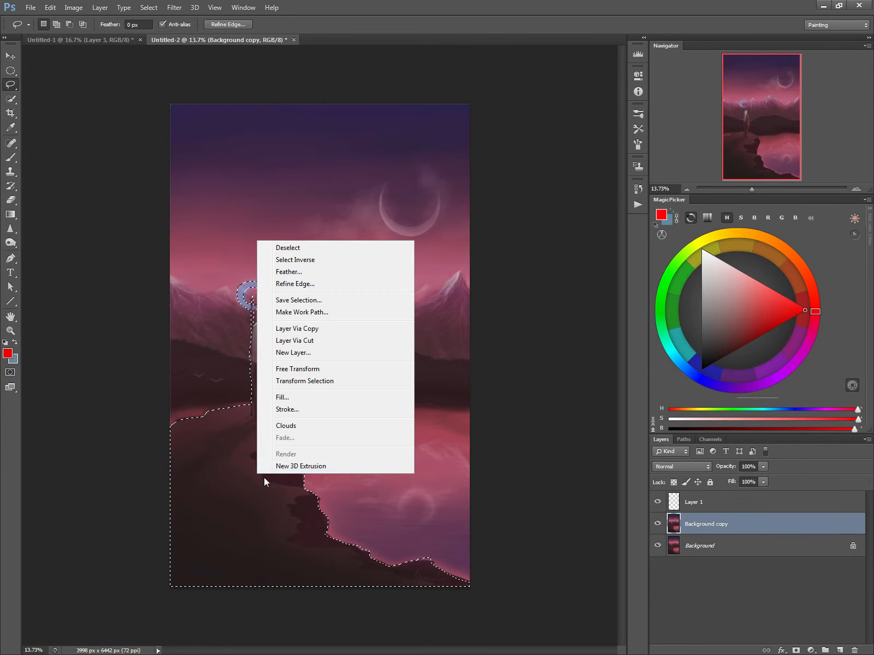
pyautogui.click(289, 341)
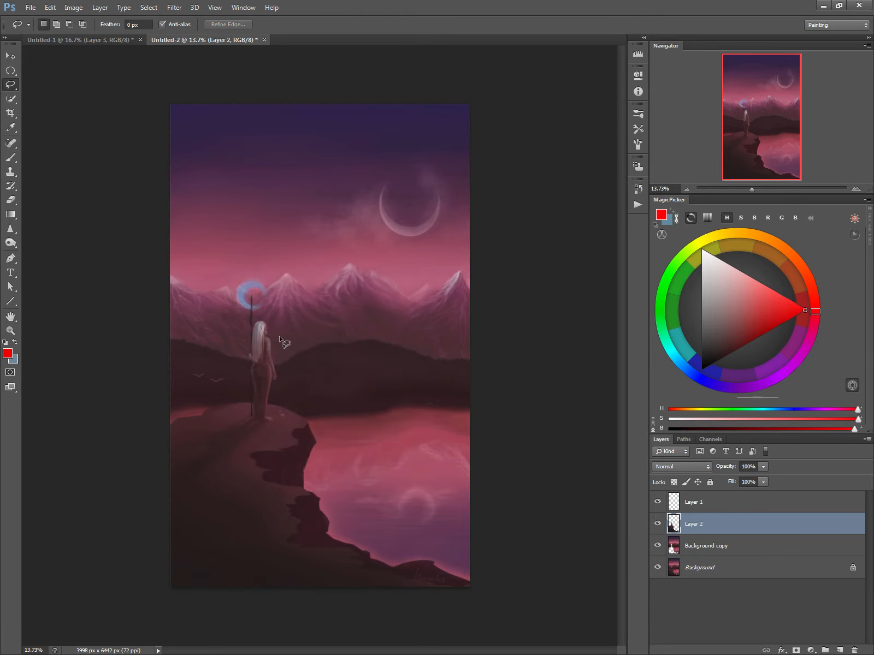
# Select the moon in the sky on Background copy with a circular marquee and cut it to a new layer.
pyautogui.click(672, 549)
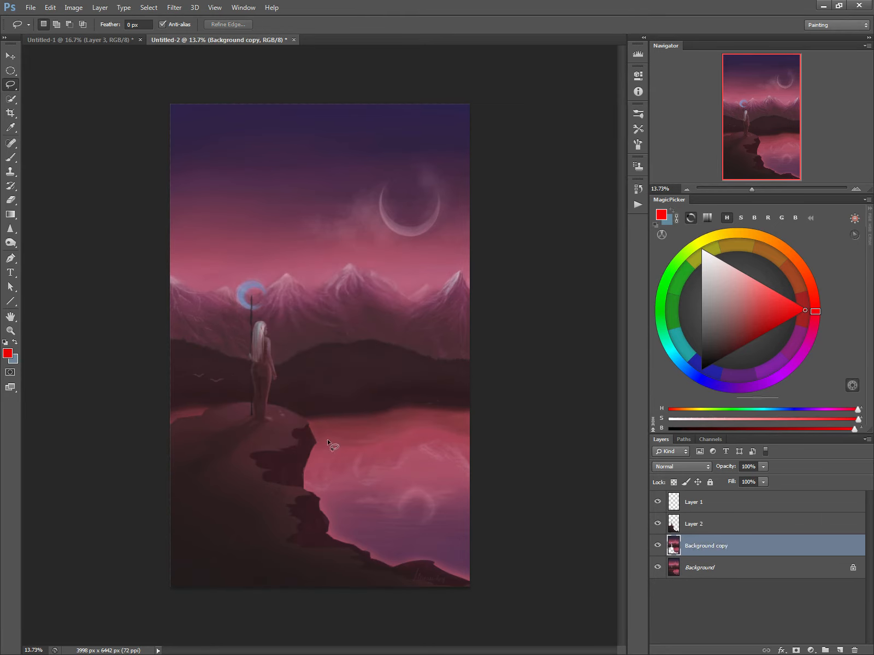
pyautogui.click(11, 71)
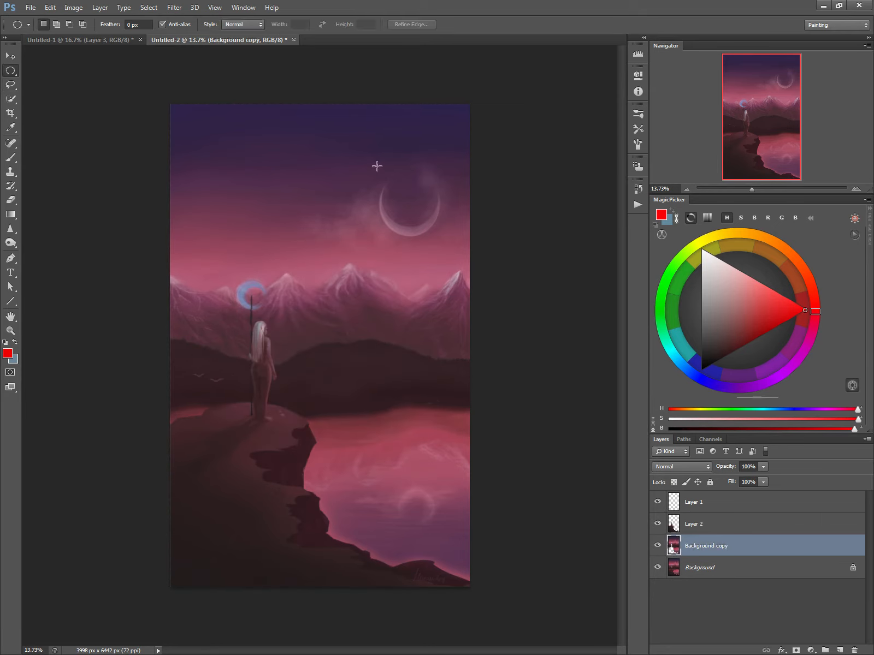
pyautogui.moveTo(376, 166); pyautogui.dragTo(441, 231)
pyautogui.moveTo(406, 201); pyautogui.dragTo(405, 210)
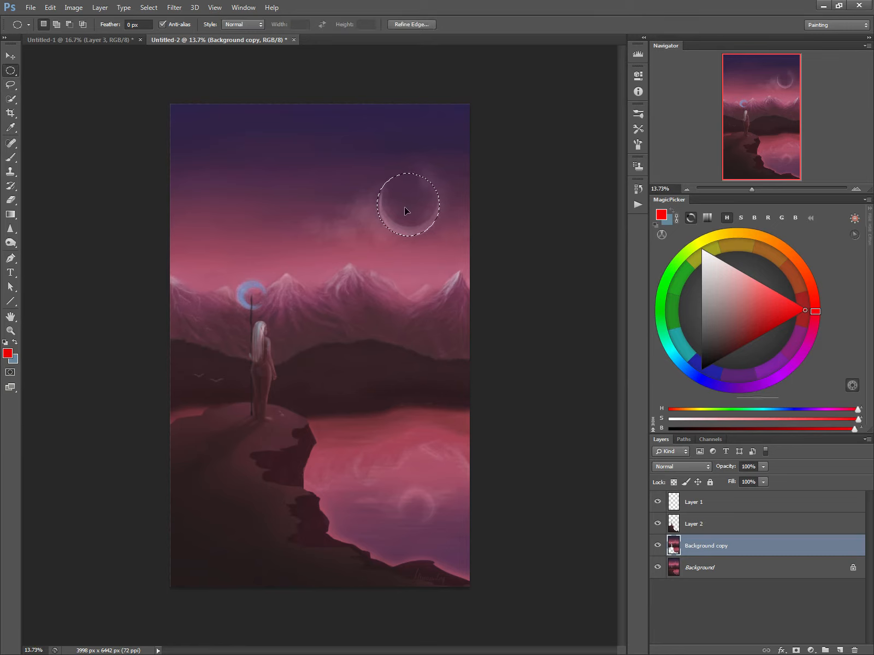
pyautogui.rightClick(408, 205)
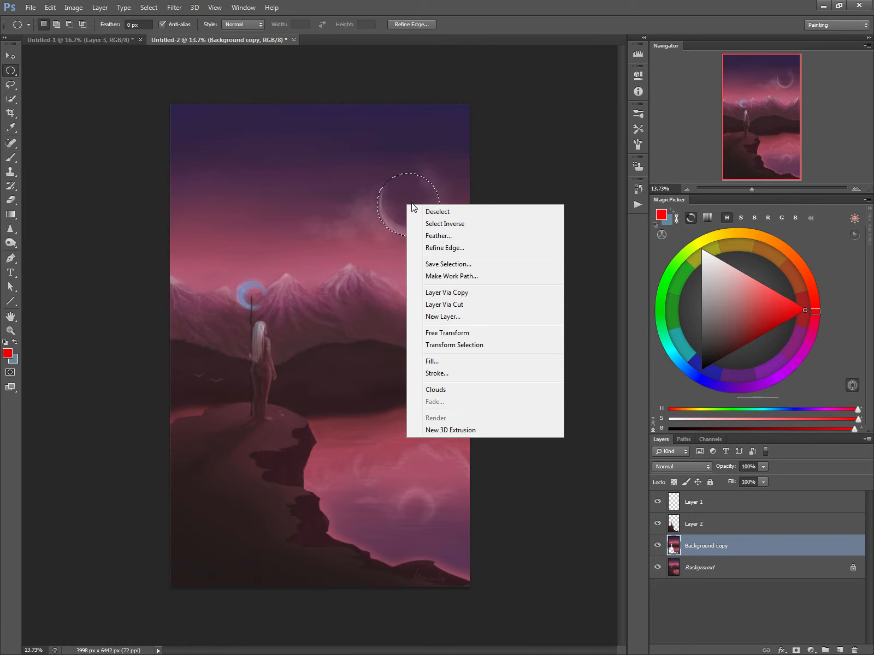
pyautogui.click(432, 309)
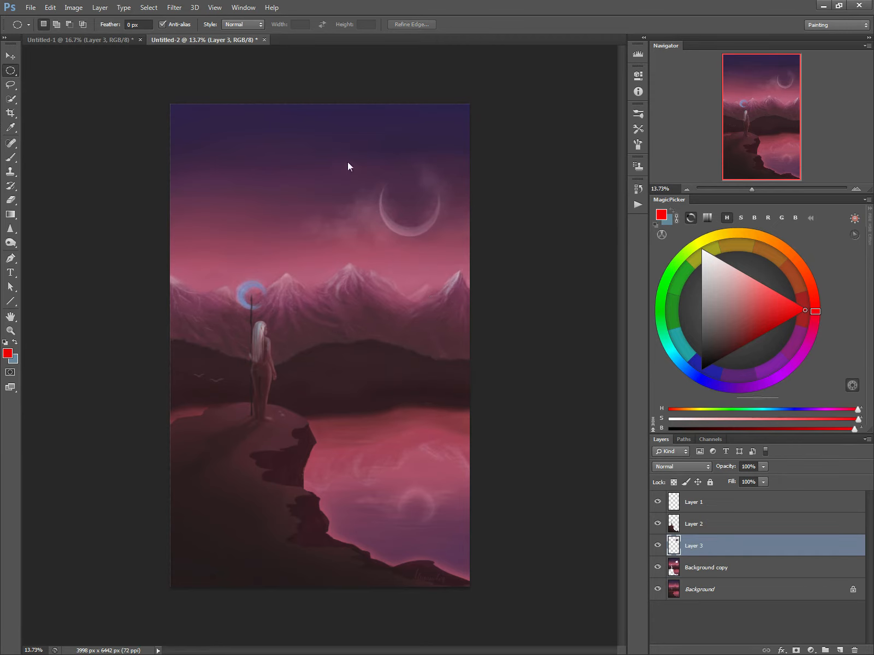
# Scale the moon layer to 184.73%, move it to X 2977 px, Y 1134 px and rotate it -89.75°.
pyautogui.hotkey('ctrl', 't')
pyautogui.moveTo(377, 173); pyautogui.dragTo(324, 120)
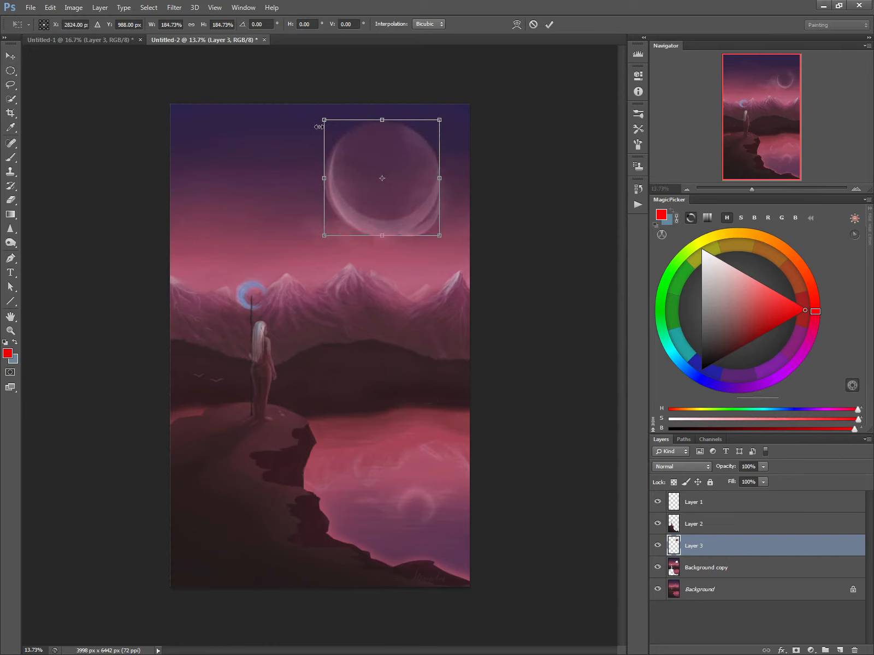
pyautogui.moveTo(377, 194); pyautogui.dragTo(388, 205)
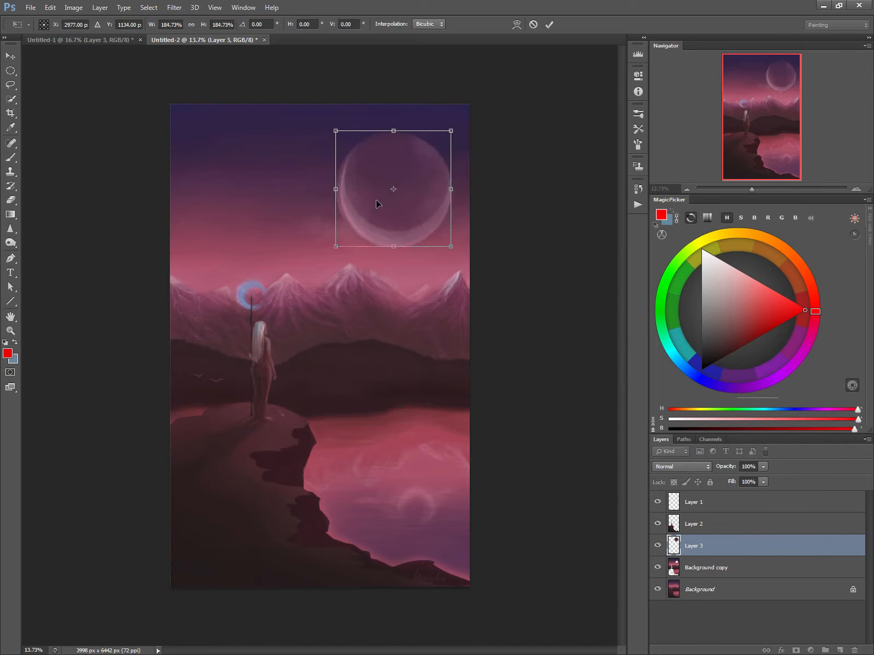
pyautogui.moveTo(309, 217); pyautogui.dragTo(418, 256)
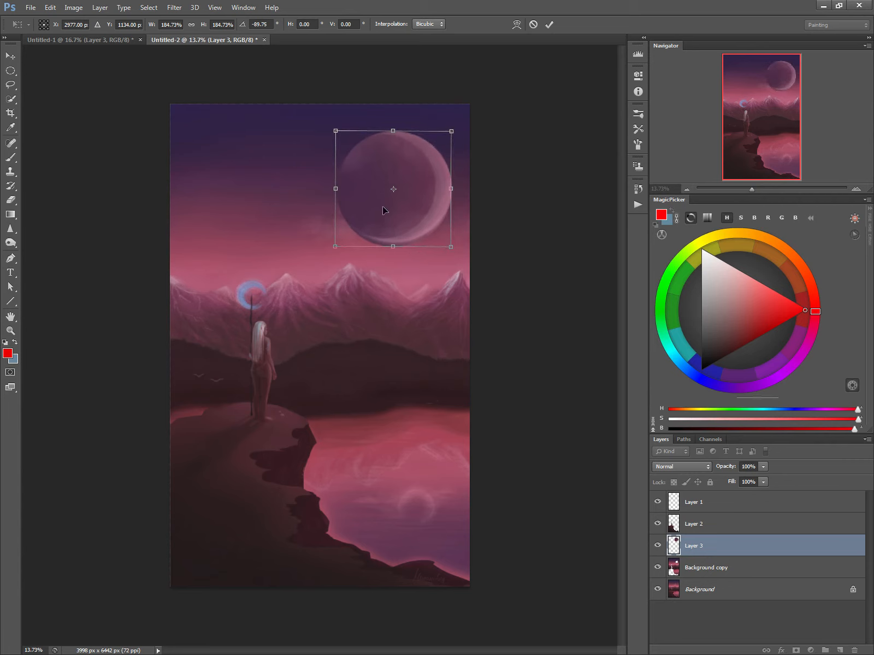
pyautogui.press('Return')
pyautogui.press('m')
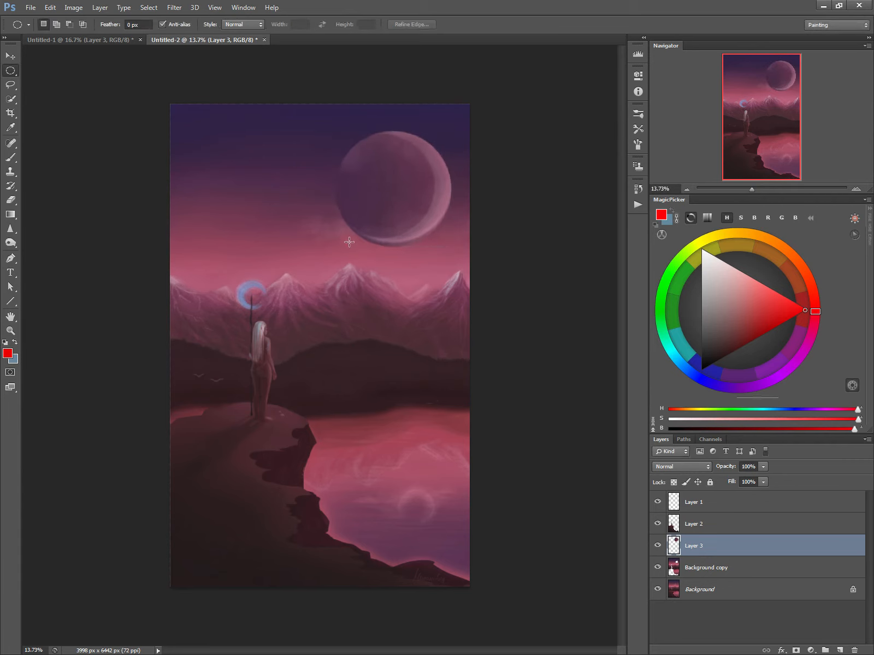
pyautogui.press('b')
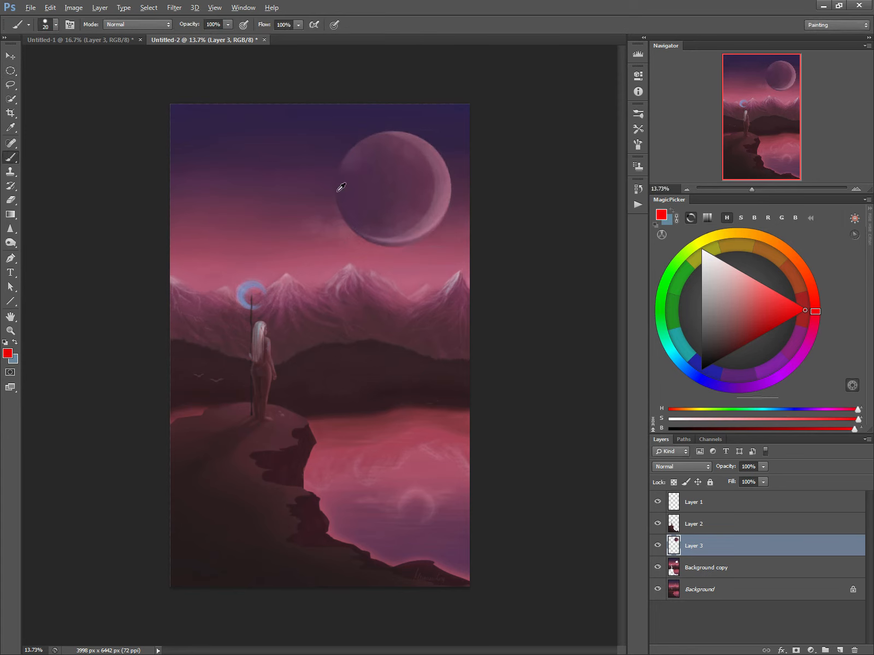
# Lock Layer 3's transparent pixels and paint over the moon's shaded side with dark purple sampled from the upper sky.
pyautogui.keyDown('alt'); pyautogui.click(368, 120); pyautogui.keyUp('alt')
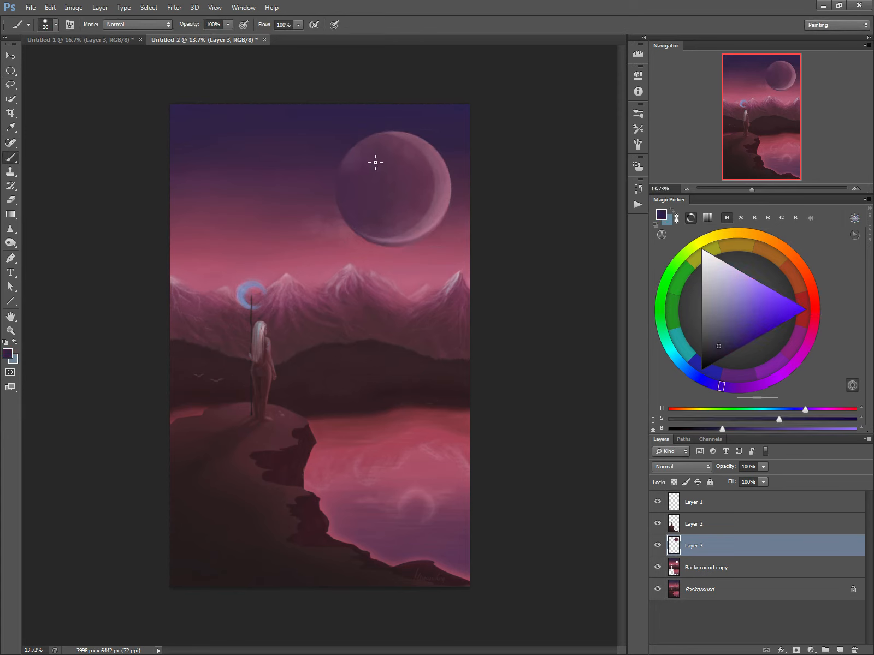
pyautogui.press(']')
pyautogui.press(']')
pyautogui.press(']')
pyautogui.press(']')
pyautogui.press(']')
pyautogui.press(']')
pyautogui.press(']')
pyautogui.press(']')
pyautogui.press(']')
pyautogui.press(']')
pyautogui.press(']')
pyautogui.press(']')
pyautogui.click(674, 482)
pyautogui.press(']')
pyautogui.press(']')
pyautogui.press(']')
pyautogui.press(']')
pyautogui.press(']')
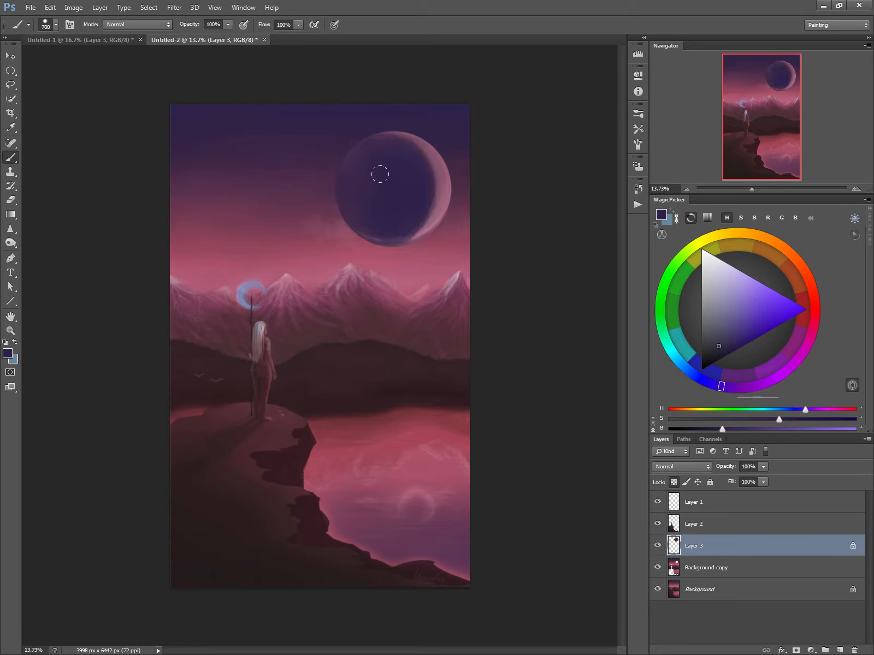
# With Layer 3 unlocked and brush Transfer off, stamp a 1500 px dark purple disc over the moon, offset to leave a crescent.
pyautogui.press(']')
pyautogui.click(674, 482)
pyautogui.click(638, 145)
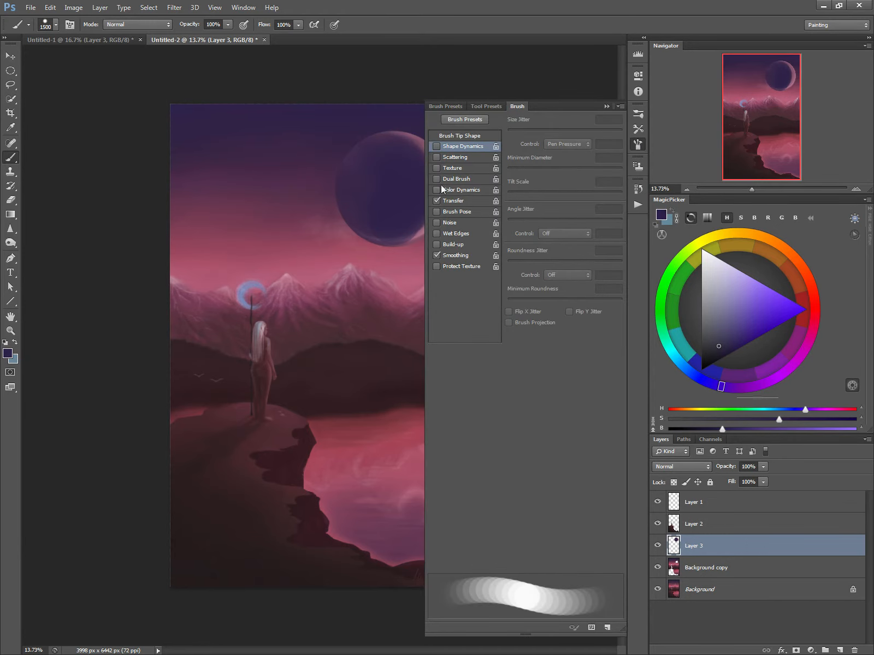
pyautogui.click(517, 107)
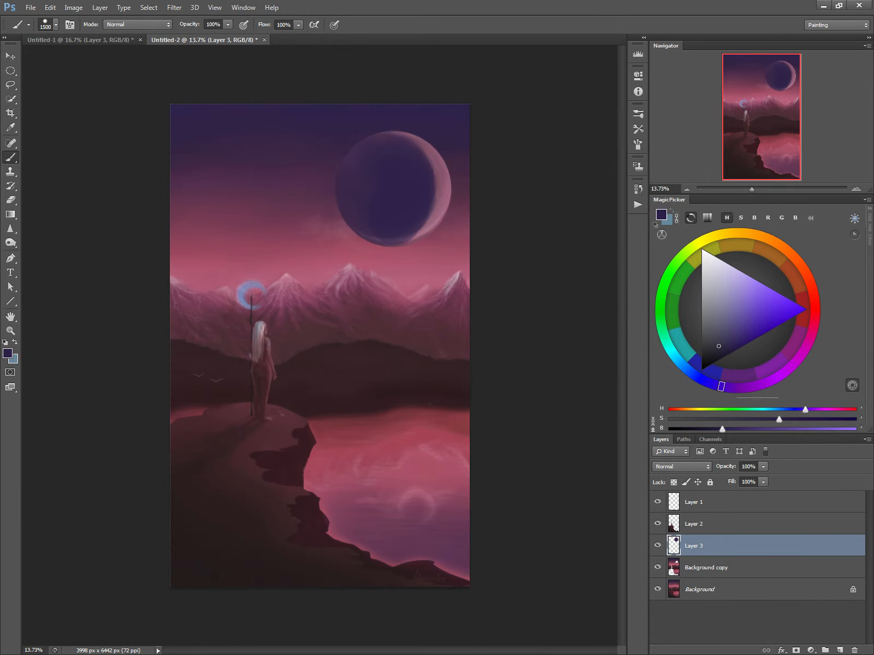
pyautogui.click(379, 188)
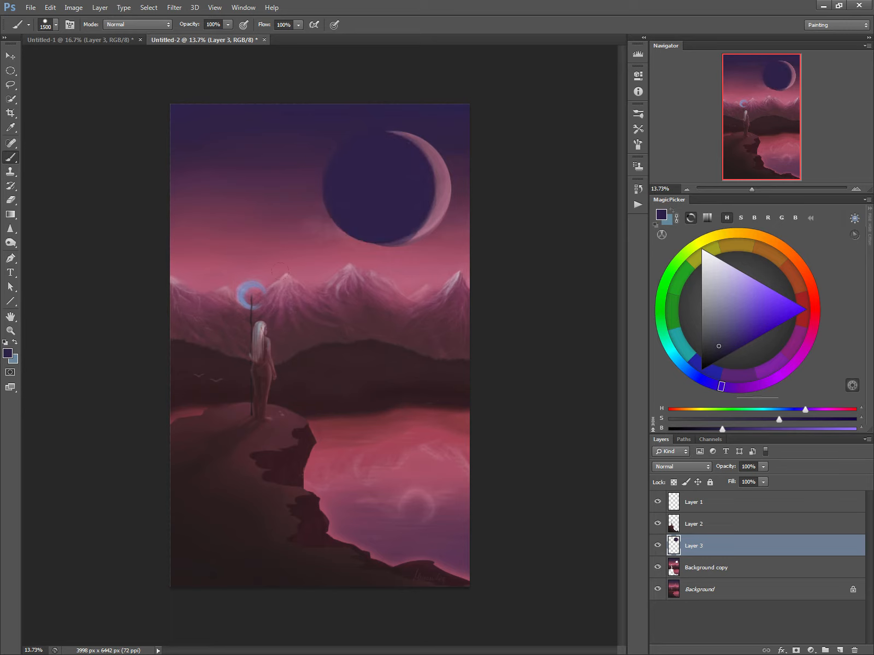
# Select the dark disc of the moon with a circular marquee.
pyautogui.click(10, 70)
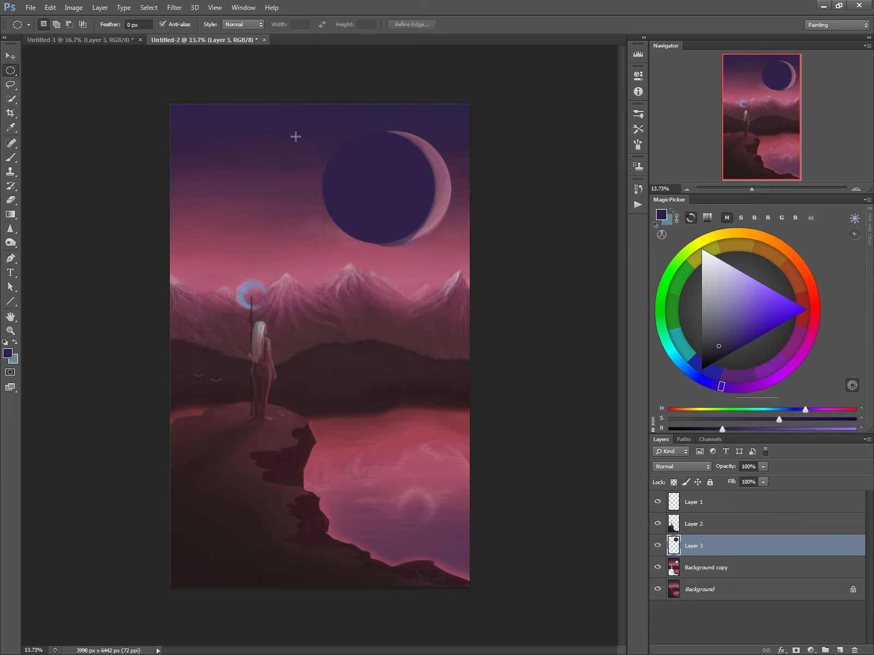
pyautogui.moveTo(321, 131); pyautogui.dragTo(430, 244)
pyautogui.press('b')
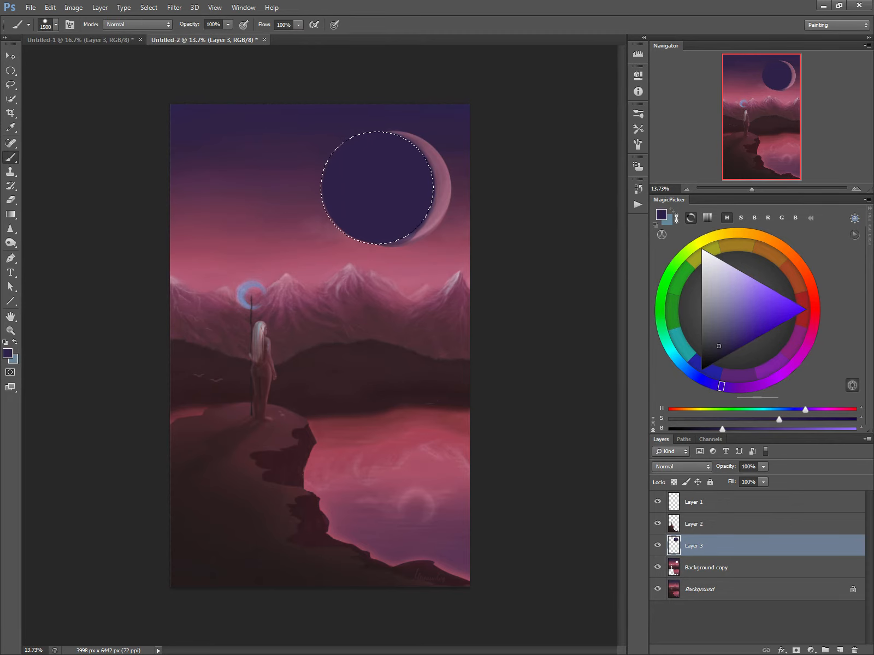
# Try painting 400 px strokes of pink sampled from the crescent along the dark disc's right inner edge.
pyautogui.rightClick(415, 221)
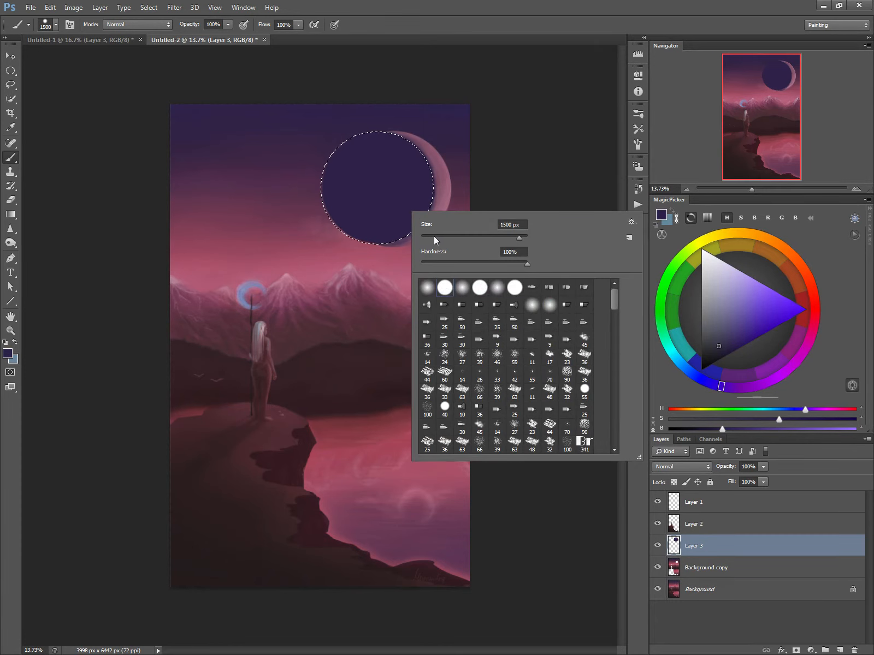
pyautogui.moveTo(433, 235); pyautogui.dragTo(445, 236)
pyautogui.moveTo(500, 263); pyautogui.dragTo(513, 263)
pyautogui.click(441, 186)
pyautogui.keyDown('alt'); pyautogui.click(445, 181); pyautogui.keyUp('alt')
pyautogui.press(']')
pyautogui.press(']')
pyautogui.press(']')
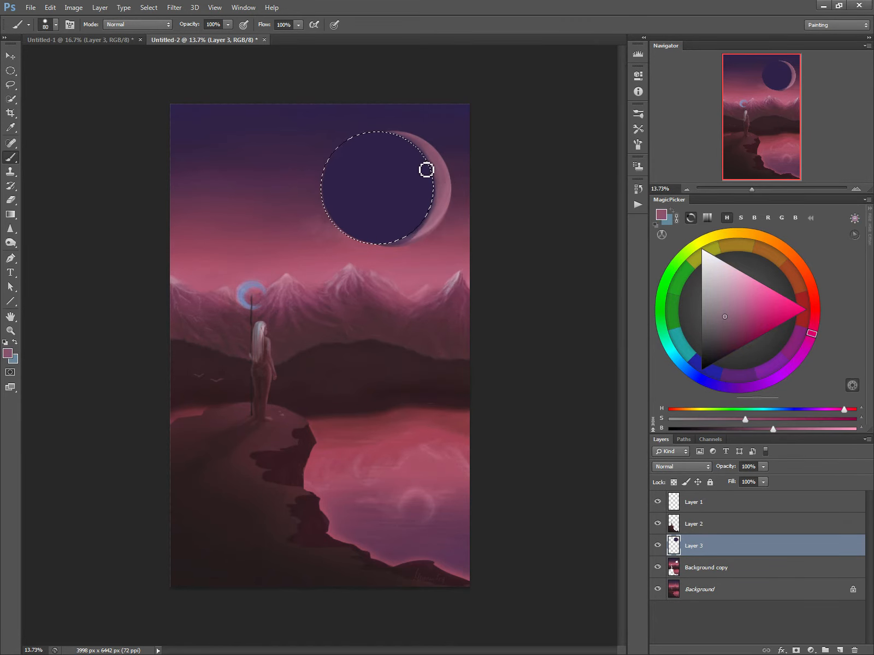
pyautogui.press(']')
pyautogui.press(']')
pyautogui.press(']')
pyautogui.press(']')
pyautogui.press(']')
pyautogui.press(']')
pyautogui.press(']')
pyautogui.press(']')
pyautogui.press(']')
pyautogui.moveTo(423, 161); pyautogui.dragTo(425, 205)
pyautogui.moveTo(419, 212); pyautogui.dragTo(413, 217)
pyautogui.scroll(1, 412, 212)
pyautogui.hotkey('ctrl', 'z')
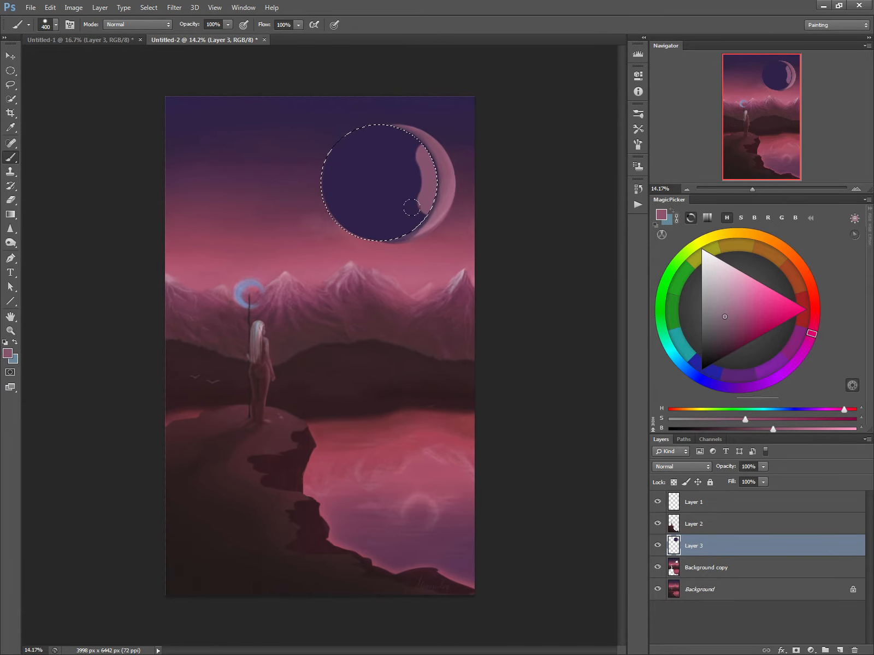
# Enable brush Transfer and shade the dark disc's right edge with a faint pink glow blended into the dark purple.
pyautogui.click(637, 144)
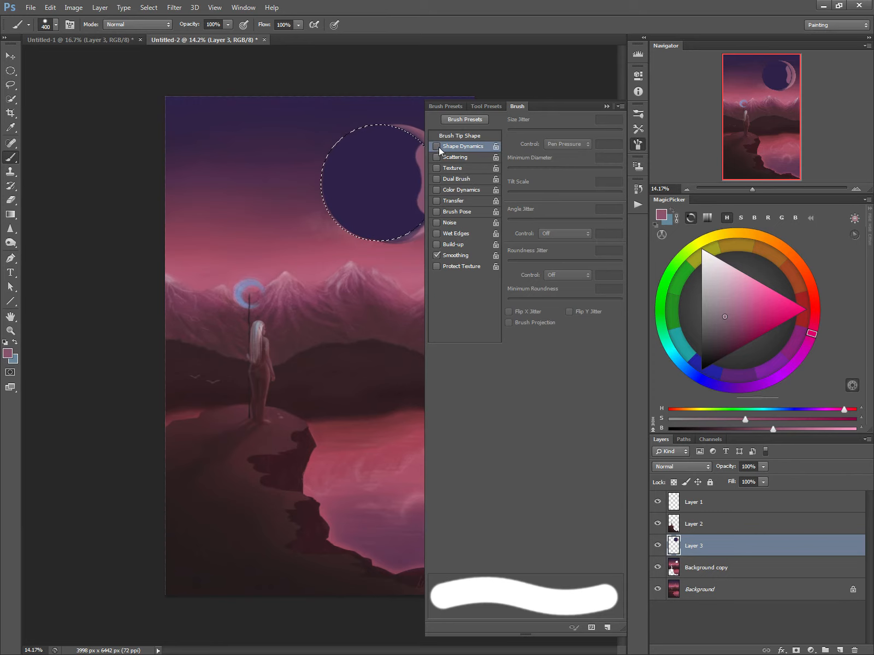
pyautogui.click(435, 202)
pyautogui.click(515, 106)
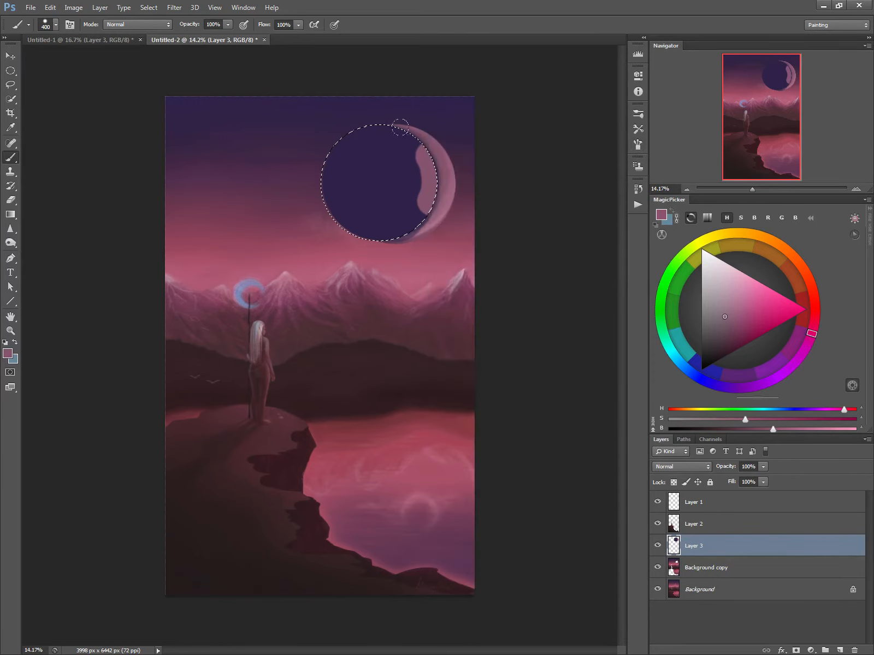
pyautogui.keyDown('alt'); pyautogui.click(411, 168); pyautogui.keyUp('alt')
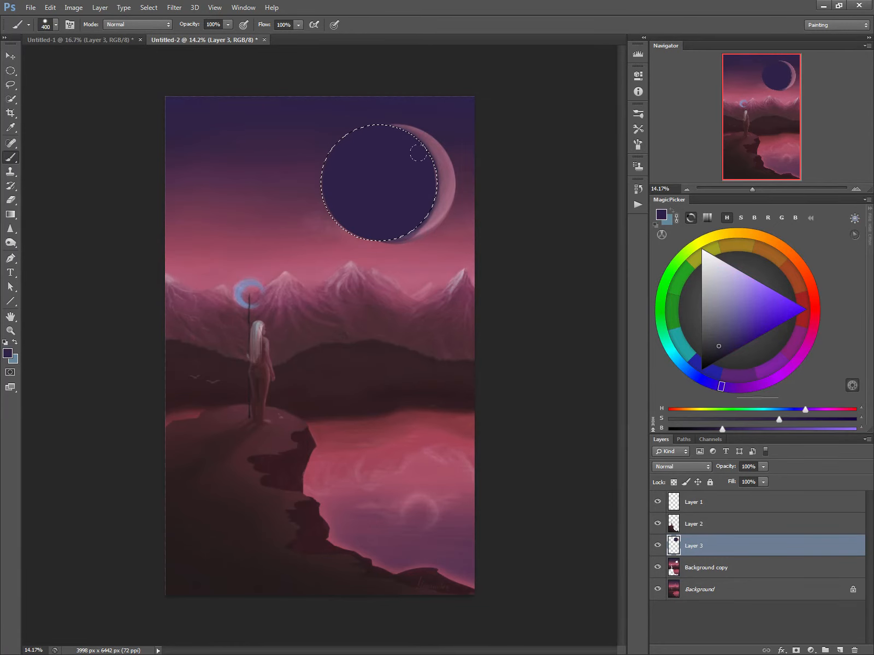
pyautogui.keyDown('alt'); pyautogui.click(448, 188); pyautogui.keyUp('alt')
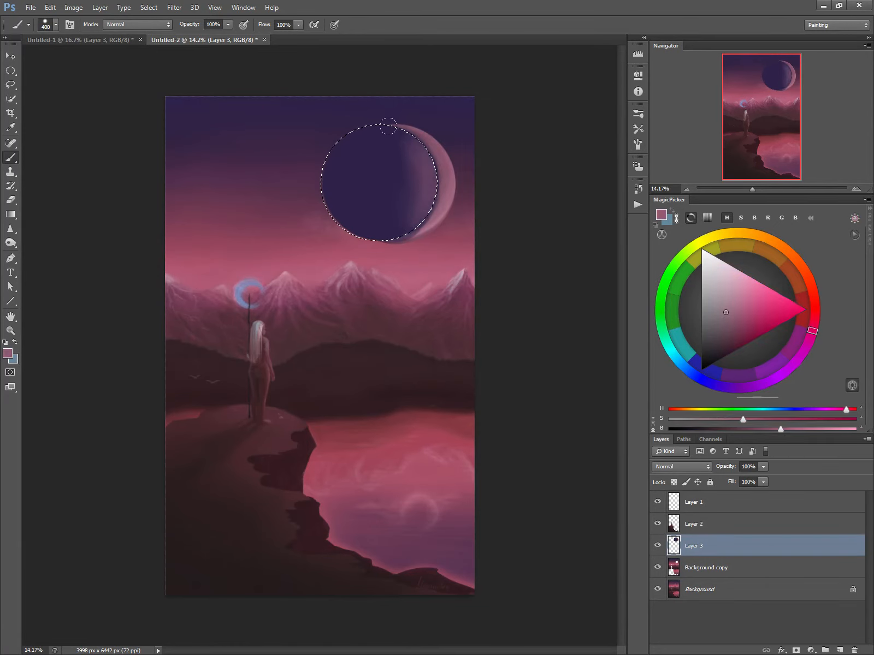
pyautogui.keyDown('alt'); pyautogui.click(380, 150); pyautogui.keyUp('alt')
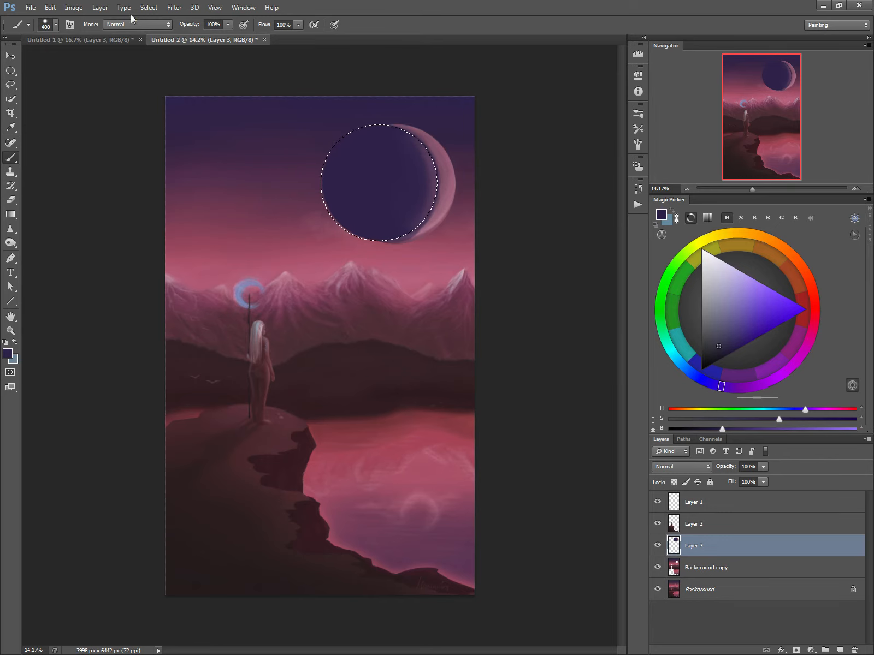
# Invert the selection and repaint the crescent light pink with Layer 3's transparent pixels locked during painting.
pyautogui.click(149, 8)
pyautogui.click(156, 51)
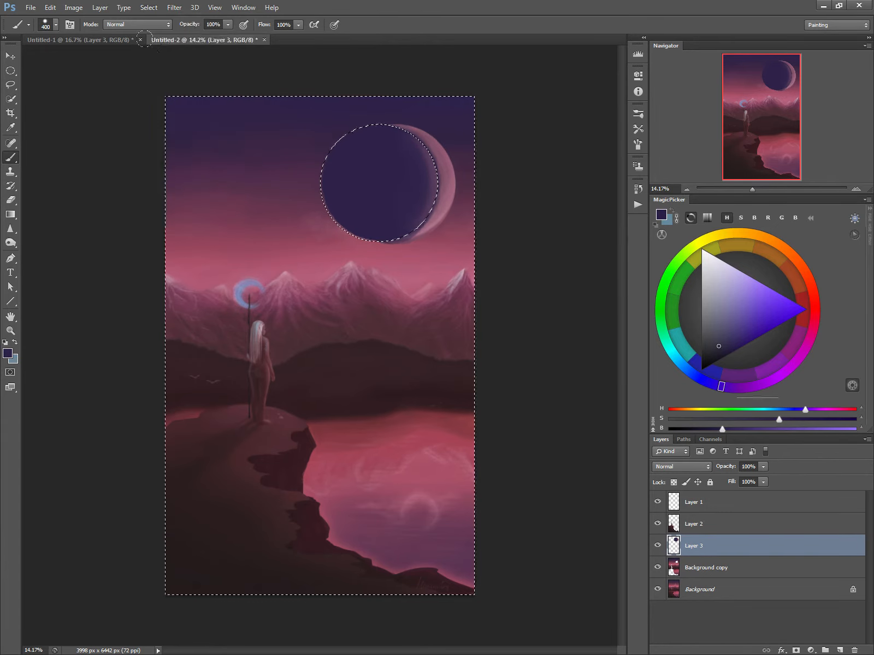
pyautogui.click(674, 482)
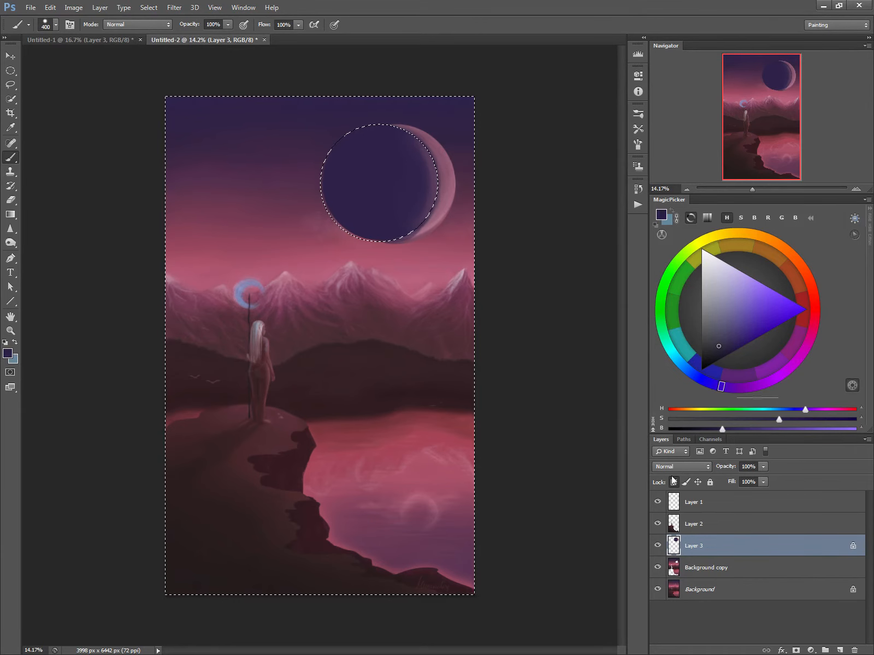
pyautogui.click(712, 293)
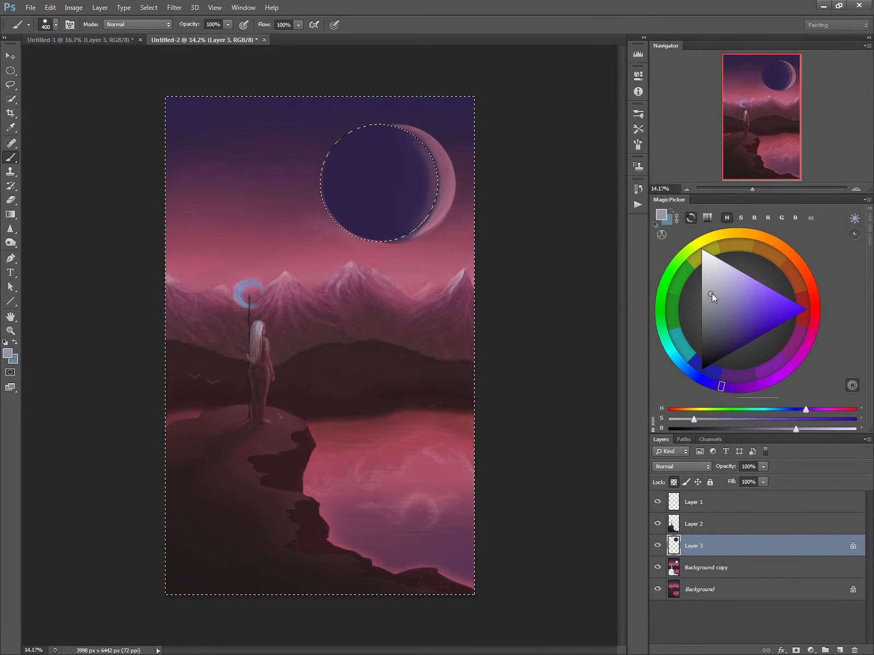
pyautogui.keyDown('alt'); pyautogui.click(447, 183); pyautogui.keyUp('alt')
pyautogui.click(706, 281)
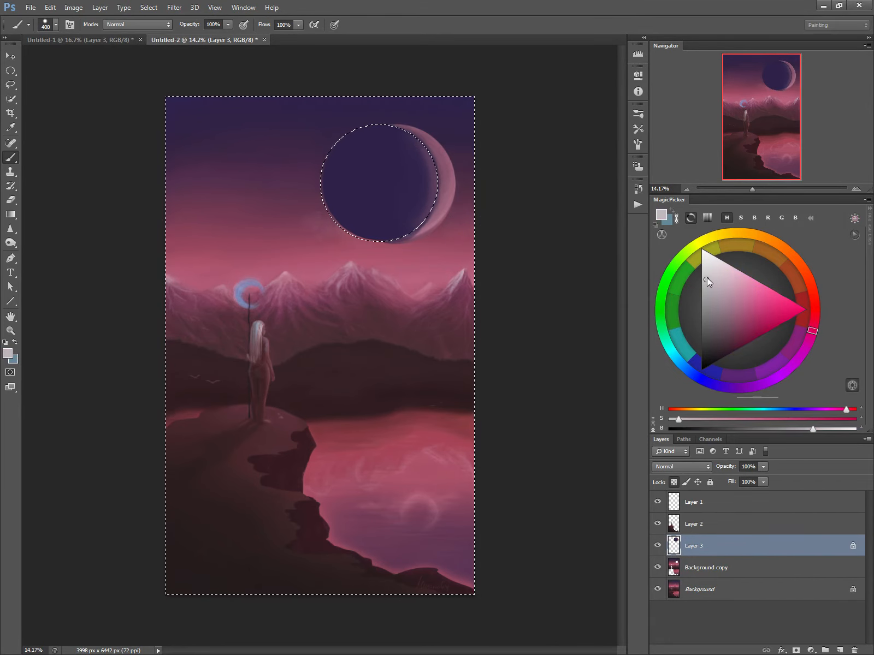
pyautogui.click(724, 271)
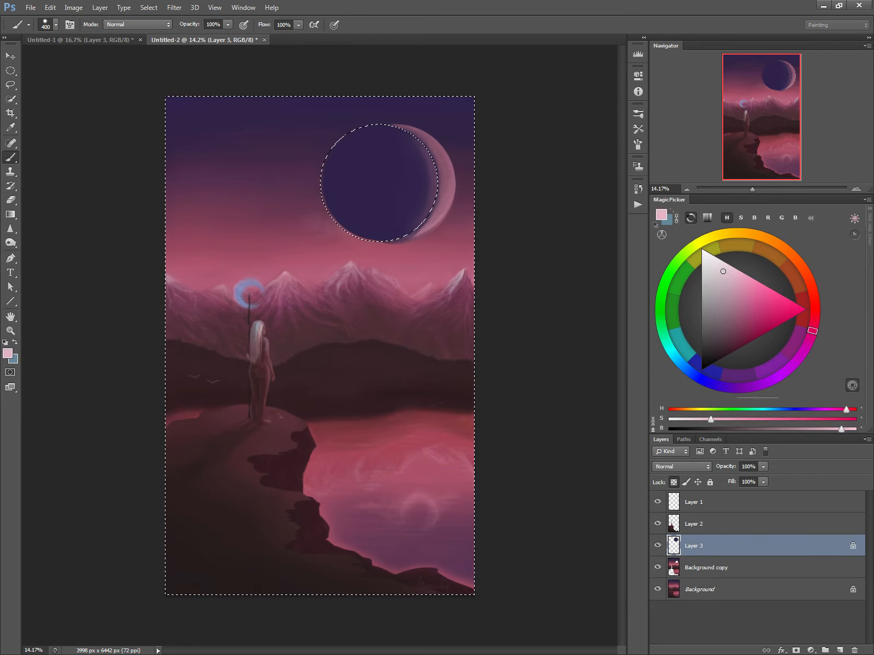
pyautogui.moveTo(418, 207)
pyautogui.mouseDown()
pyautogui.moveTo(418, 140)
pyautogui.moveTo(432, 186)
pyautogui.moveTo(432, 178)
pyautogui.moveTo(393, 130)
pyautogui.mouseUp()
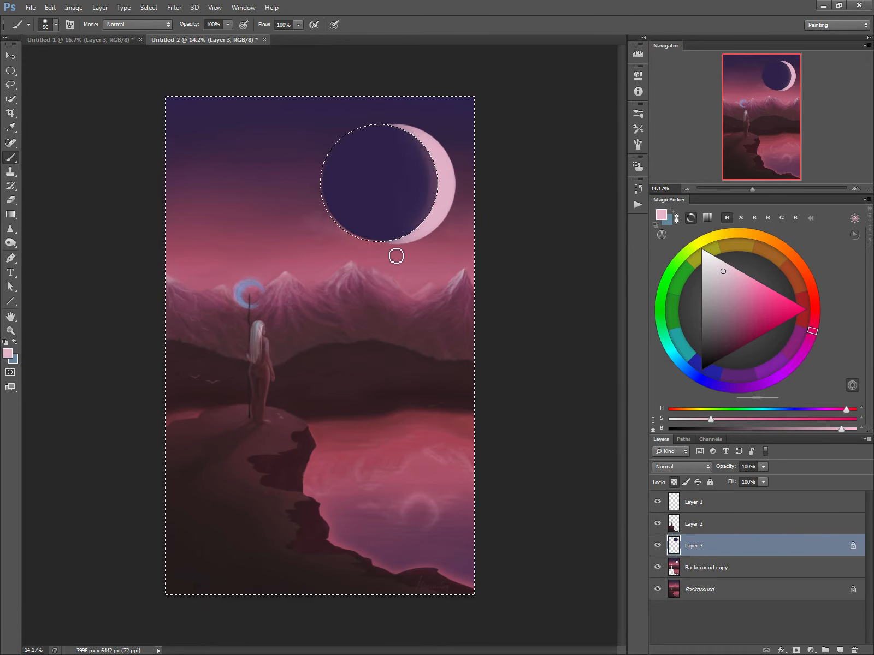
pyautogui.press('/')
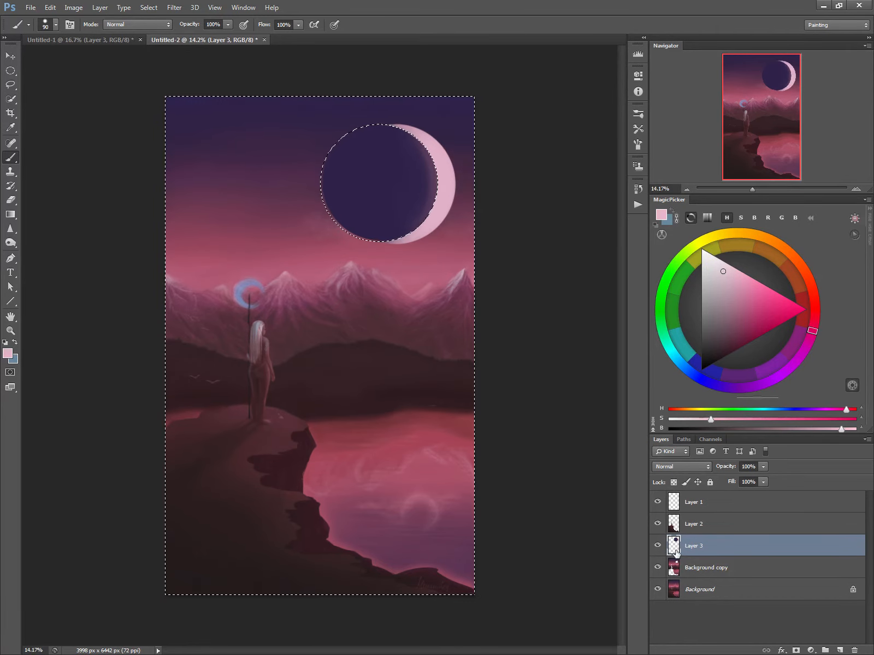
# Add Layer 4 above Background copy and paint a soft light pink glow in the sky around the crescent.
pyautogui.click(676, 568)
pyautogui.hotkey('ctrl', 'shift', 'n')
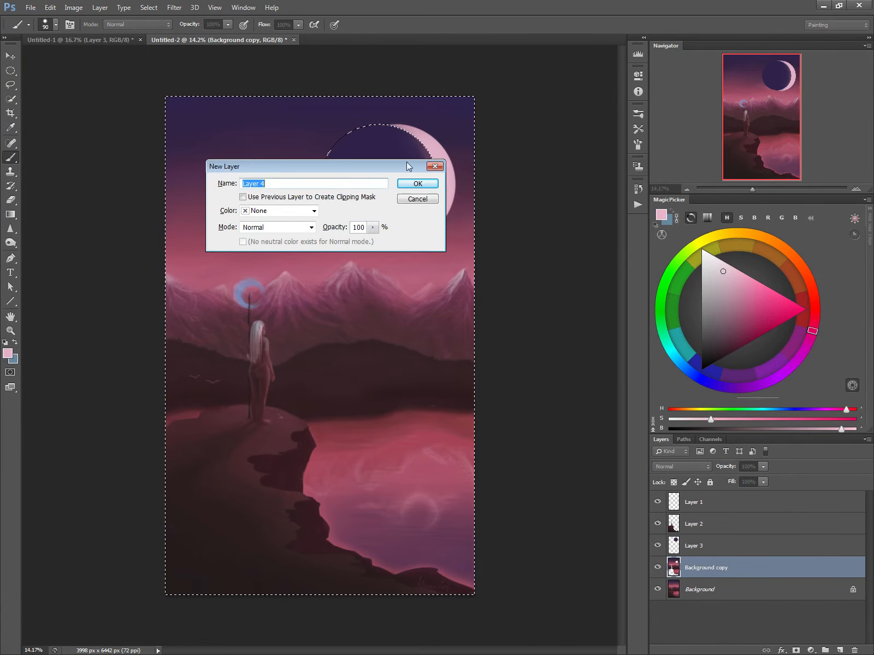
pyautogui.click(425, 185)
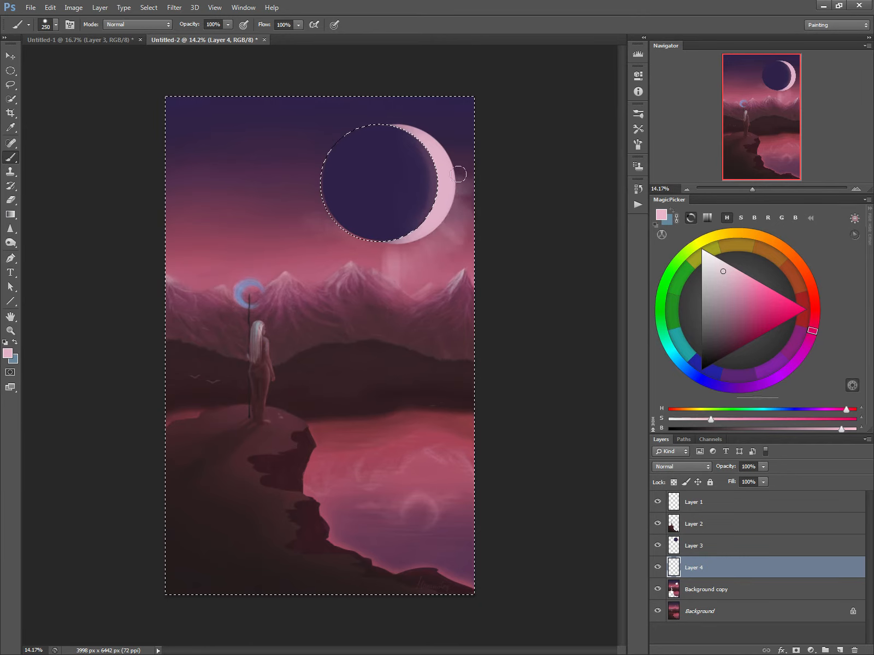
pyautogui.moveTo(458, 174); pyautogui.dragTo(461, 166)
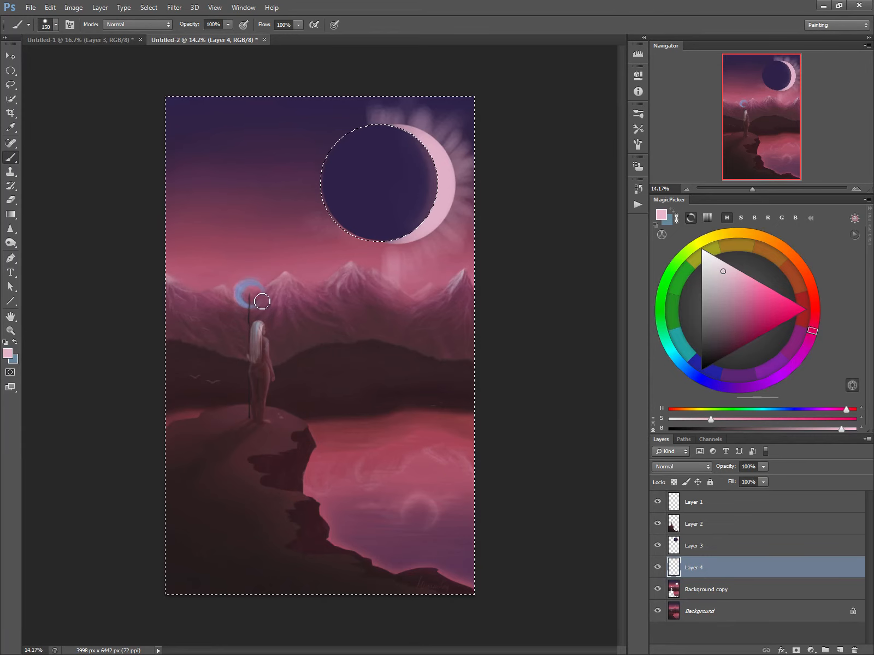
# Clear the selection and make Background copy the active layer.
pyautogui.click(675, 525)
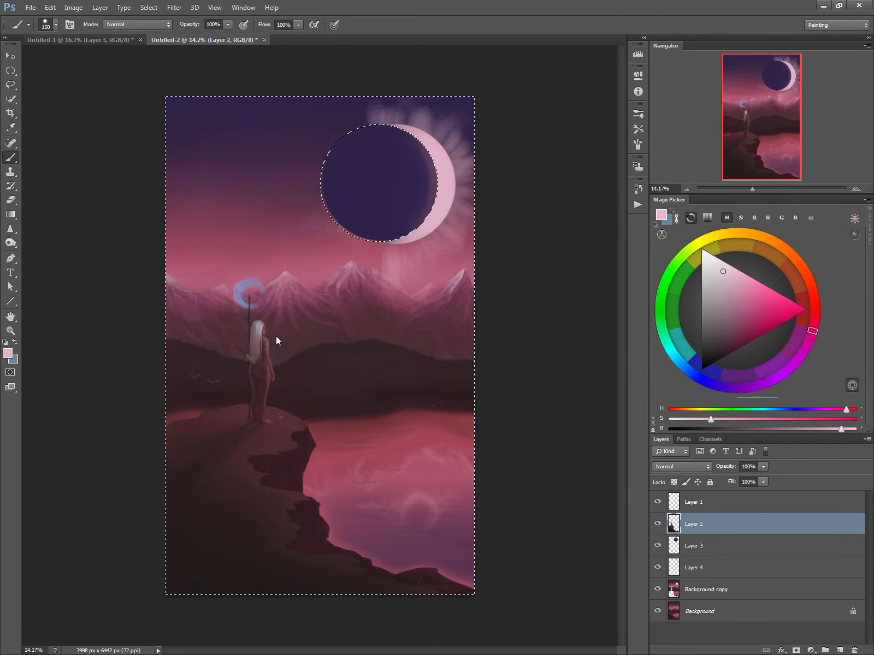
pyautogui.hotkey('ctrl', 'd')
pyautogui.click(672, 592)
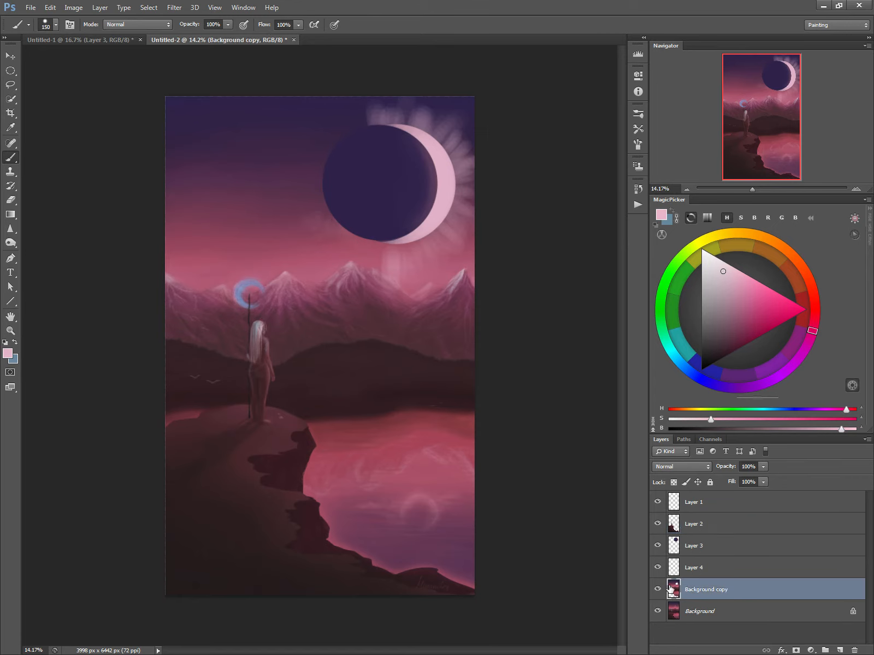
pyautogui.press('alt')
pyautogui.click(11, 85)
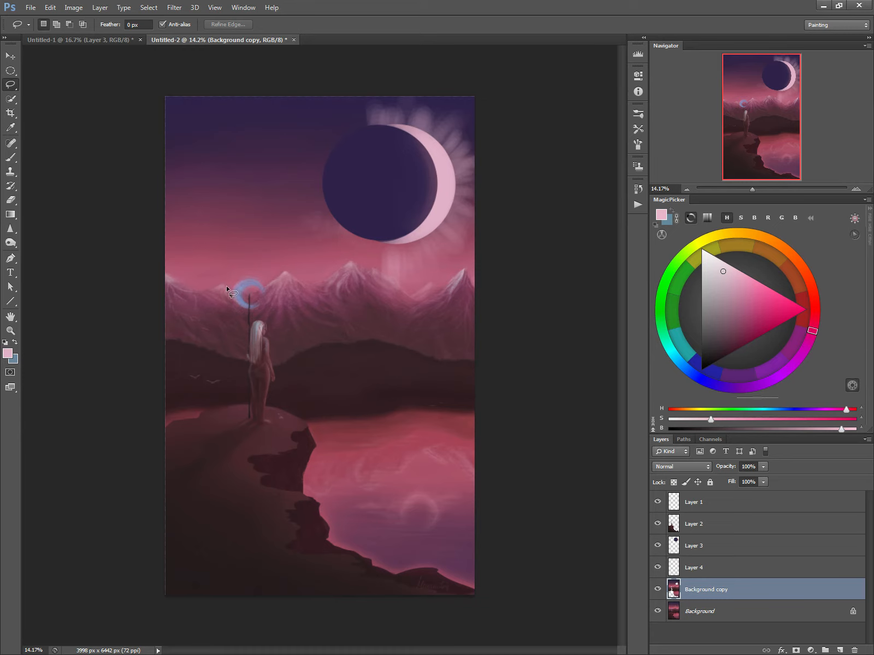
pyautogui.moveTo(228, 289)
pyautogui.mouseDown()
pyautogui.moveTo(325, 359)
pyautogui.moveTo(318, 353)
pyautogui.mouseUp()
pyautogui.click(227, 331)
pyautogui.moveTo(300, 284)
pyautogui.mouseDown()
pyautogui.moveTo(385, 345)
pyautogui.moveTo(388, 369)
pyautogui.moveTo(427, 368)
pyautogui.moveTo(453, 344)
pyautogui.mouseUp()
pyautogui.hotkey('ctrl', 'd')
# Lasso an area around the central mountain peak and brush a 300 px haze over its slope with colours sampled from the painting.
pyautogui.moveTo(311, 288)
pyautogui.mouseDown()
pyautogui.moveTo(381, 341)
pyautogui.moveTo(393, 316)
pyautogui.moveTo(421, 303)
pyautogui.moveTo(381, 264)
pyautogui.moveTo(304, 247)
pyautogui.moveTo(283, 266)
pyautogui.mouseUp()
pyautogui.press('b')
pyautogui.keyDown('alt'); pyautogui.click(321, 261); pyautogui.keyUp('alt')
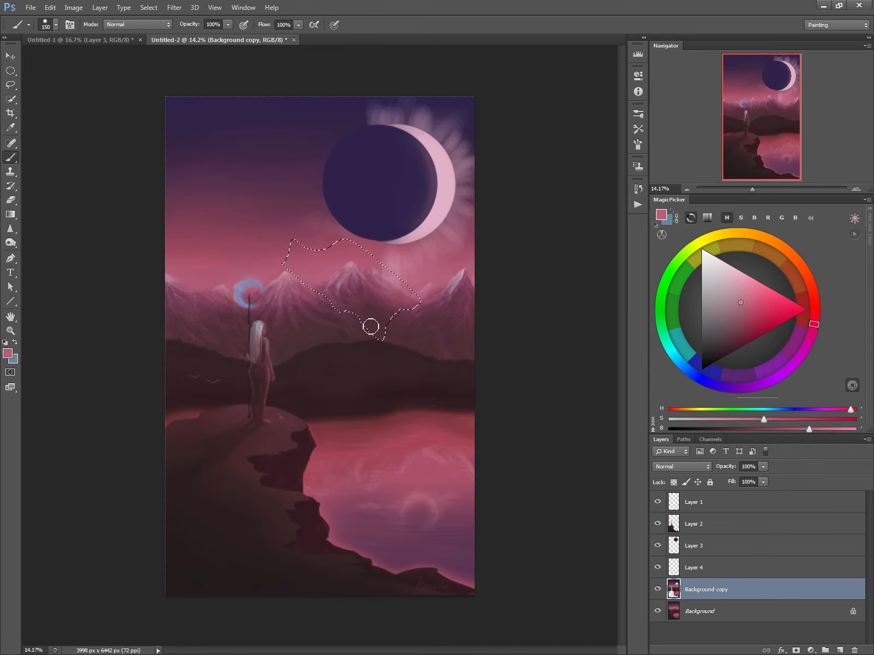
pyautogui.press(']')
pyautogui.press(']')
pyautogui.press(']')
pyautogui.press(']')
pyautogui.press(']')
pyautogui.press('[')
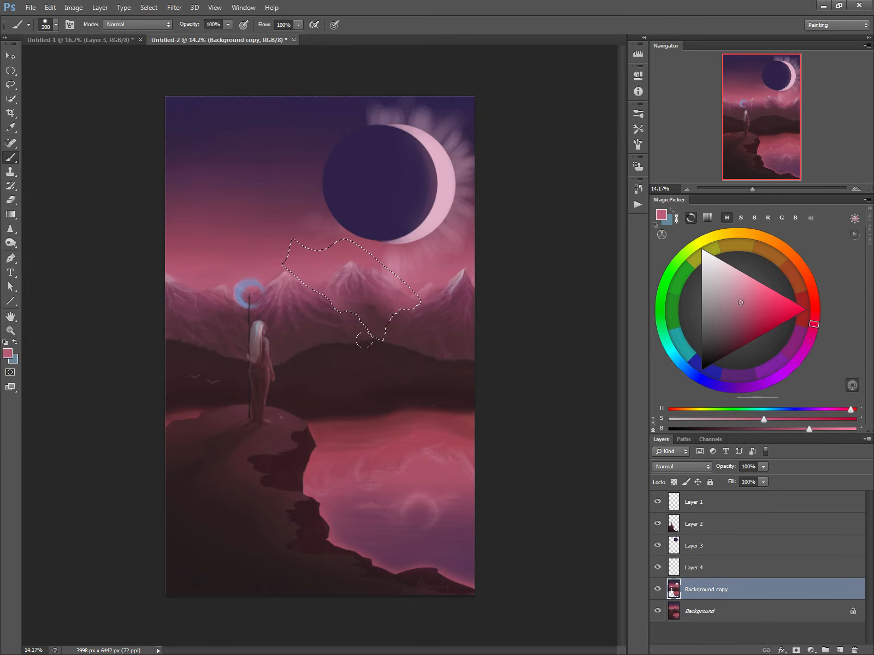
pyautogui.keyDown('alt'); pyautogui.click(376, 344); pyautogui.keyUp('alt')
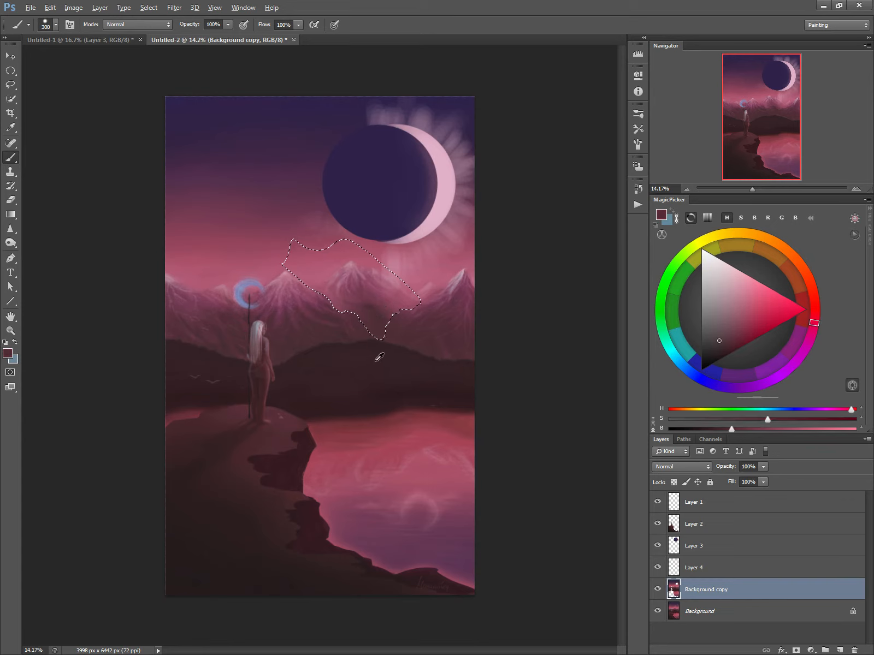
pyautogui.keyDown('alt'); pyautogui.click(373, 321); pyautogui.keyUp('alt')
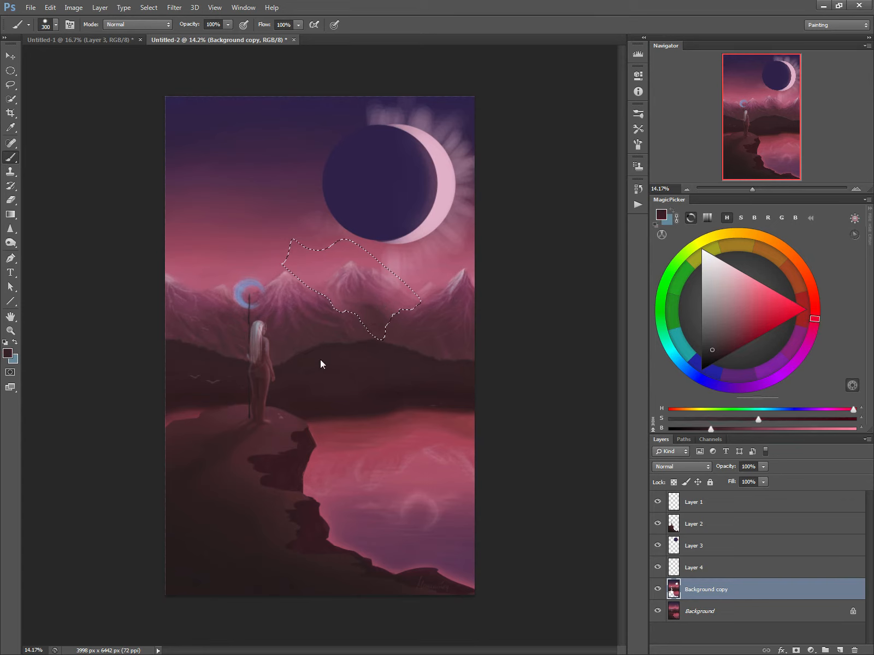
pyautogui.hotkey('ctrl', 'd')
# Paint small dark trees along the hill ridge behind the lake with a small brush in the sampled hill colour.
pyautogui.click(10, 85)
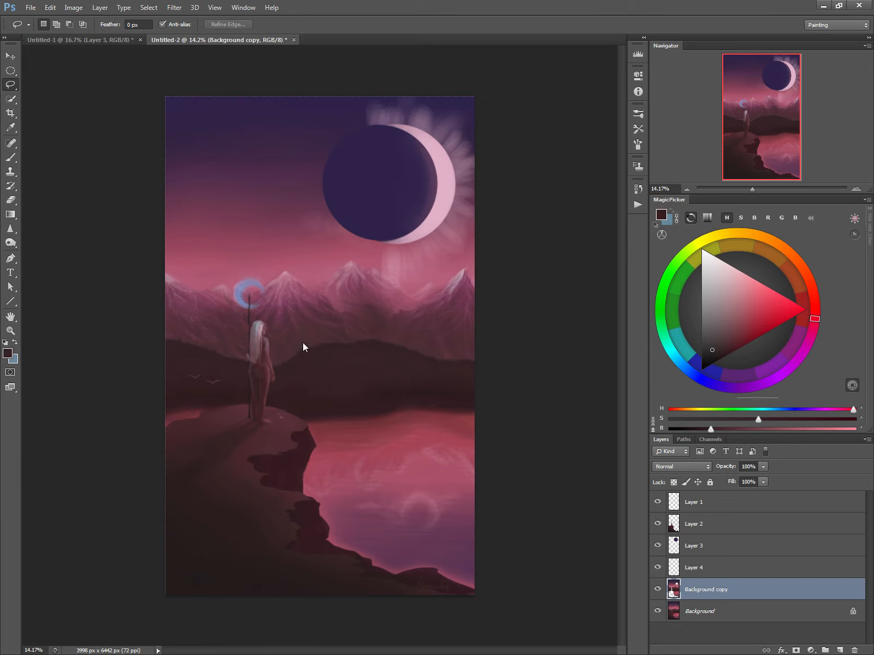
pyautogui.press('b')
pyautogui.keyDown('alt'); pyautogui.click(317, 358); pyautogui.keyUp('alt')
pyautogui.press('[')
pyautogui.press('[')
pyautogui.press('[')
pyautogui.press('[')
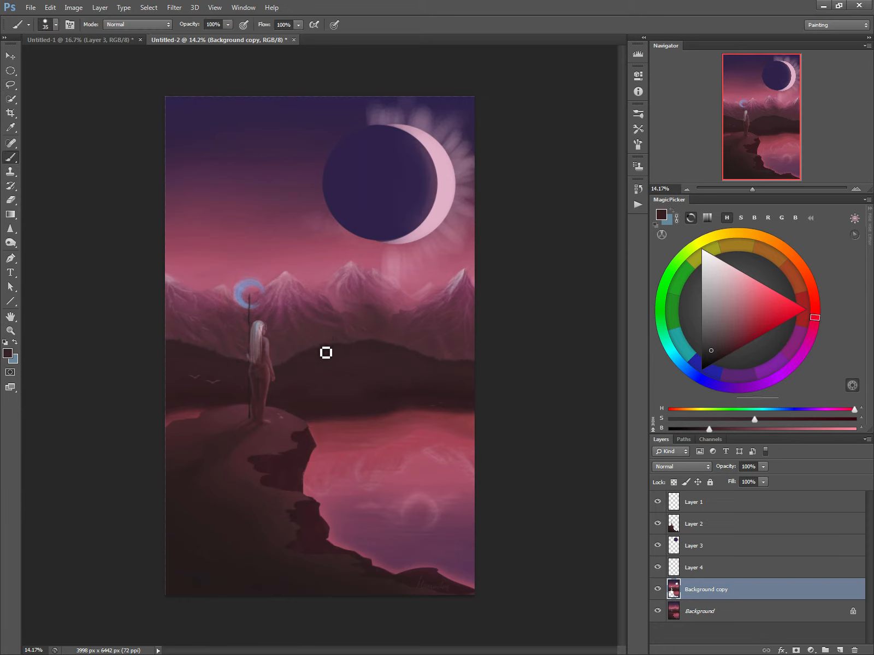
pyautogui.press('[')
pyautogui.press('[')
# Lasso an area over the hills behind the lake, giving its lower edge a jagged treeline shape.
pyautogui.press('l')
pyautogui.moveTo(474, 373)
pyautogui.mouseDown()
pyautogui.moveTo(468, 384)
pyautogui.moveTo(397, 363)
pyautogui.moveTo(389, 347)
pyautogui.moveTo(386, 359)
pyautogui.moveTo(350, 354)
pyautogui.mouseUp()
pyautogui.moveTo(281, 366)
pyautogui.mouseDown()
pyautogui.moveTo(319, 373)
pyautogui.moveTo(321, 362)
pyautogui.moveTo(352, 375)
pyautogui.moveTo(454, 359)
pyautogui.moveTo(434, 330)
pyautogui.moveTo(360, 308)
pyautogui.moveTo(285, 322)
pyautogui.moveTo(275, 361)
pyautogui.mouseUp()
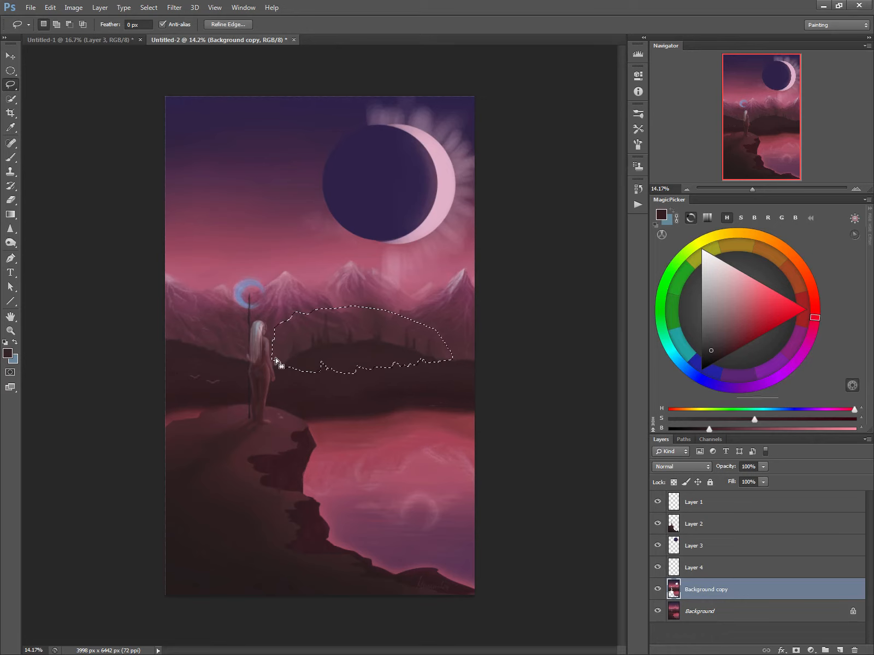
# Brush a 300 px haze in a sampled mountain colour over the selected hillside, clear the selection and reduce the brush to 250 px.
pyautogui.press('b')
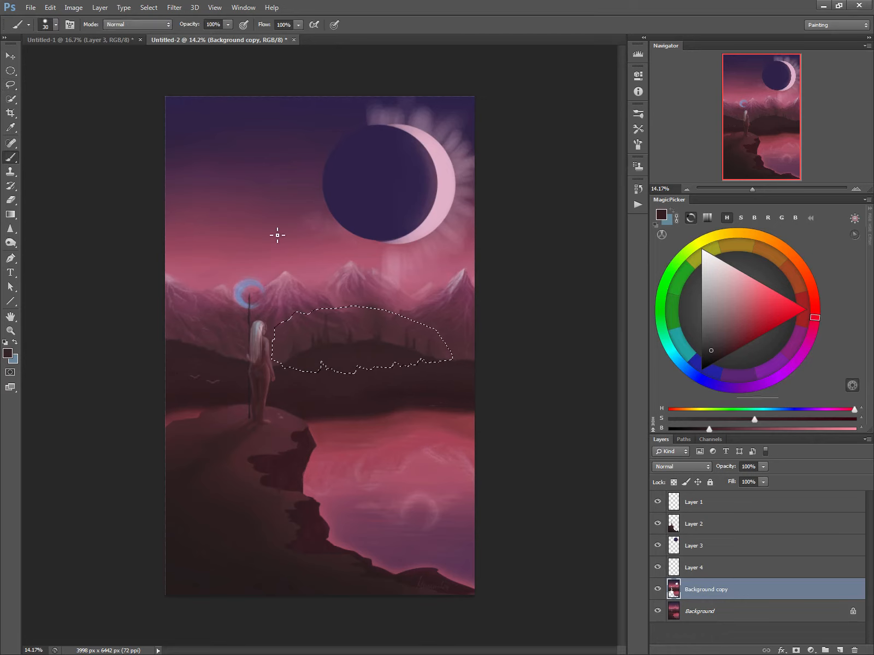
pyautogui.keyDown('alt'); pyautogui.click(366, 322); pyautogui.keyUp('alt')
pyautogui.press(']')
pyautogui.press(']')
pyautogui.press(']')
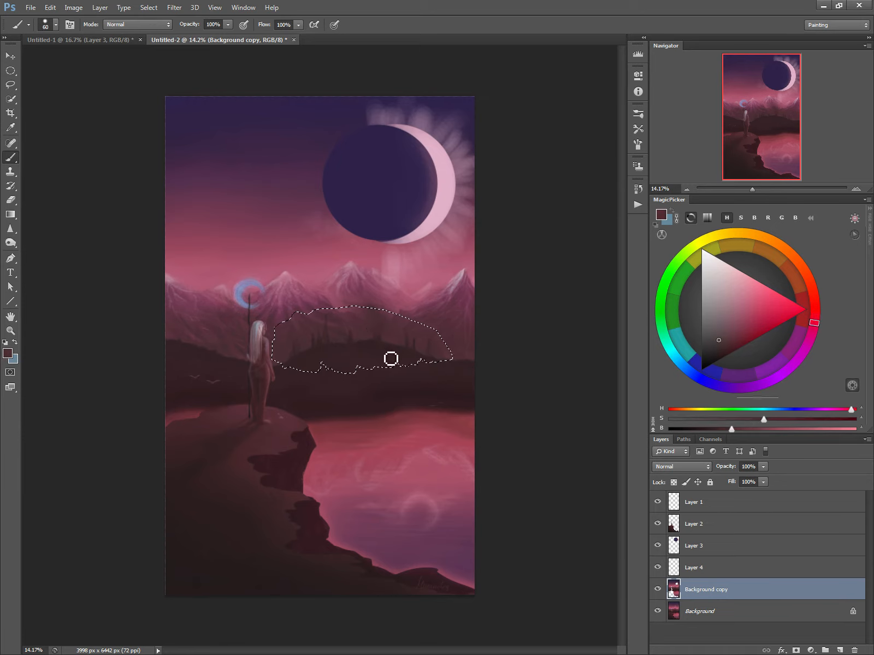
pyautogui.press(']')
pyautogui.press(']')
pyautogui.press(']')
pyautogui.press(']')
pyautogui.press(']')
pyautogui.press(']')
pyautogui.press(']')
pyautogui.press(']')
pyautogui.press(']')
pyautogui.press(']')
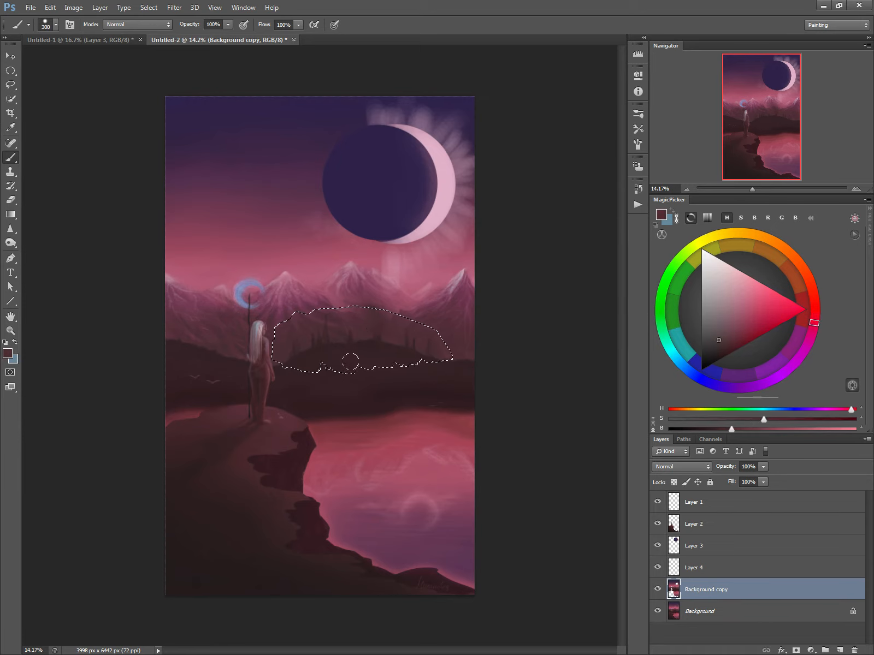
pyautogui.moveTo(350, 362)
pyautogui.mouseDown()
pyautogui.moveTo(406, 366)
pyautogui.moveTo(294, 361)
pyautogui.mouseUp()
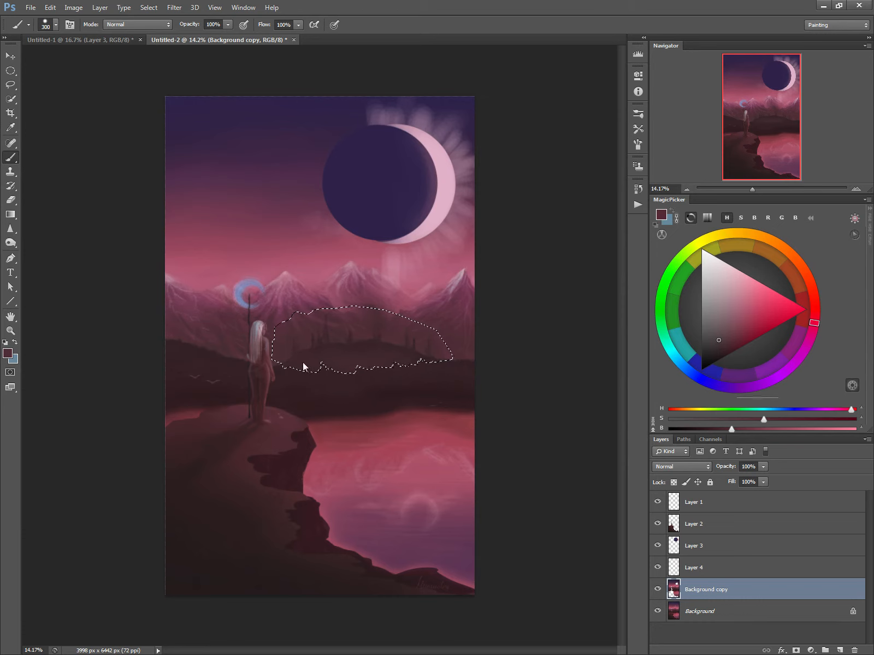
pyautogui.hotkey('ctrl', 'd')
pyautogui.press('[')
pyautogui.press('[')
pyautogui.press(']')
# Lasso a canvas-wide band over the hills with small tree shapes along its lower edge.
pyautogui.click(10, 88)
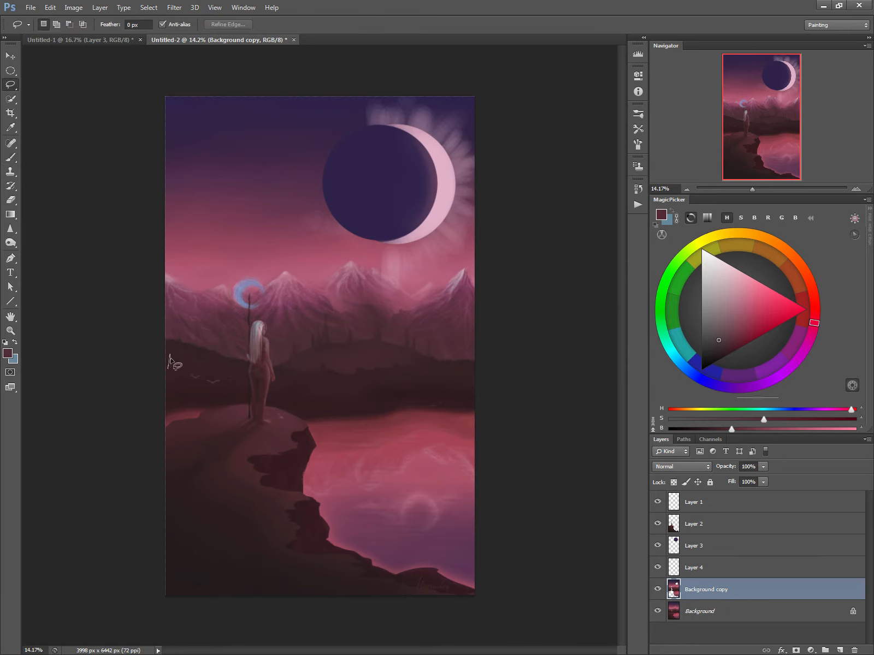
pyautogui.moveTo(170, 355)
pyautogui.mouseDown()
pyautogui.moveTo(162, 380)
pyautogui.moveTo(149, 368)
pyautogui.moveTo(154, 386)
pyautogui.moveTo(157, 331)
pyautogui.moveTo(422, 315)
pyautogui.moveTo(501, 380)
pyautogui.moveTo(488, 401)
pyautogui.moveTo(460, 382)
pyautogui.moveTo(394, 389)
pyautogui.moveTo(388, 378)
pyautogui.moveTo(388, 389)
pyautogui.moveTo(386, 367)
pyautogui.moveTo(383, 394)
pyautogui.moveTo(333, 398)
pyautogui.moveTo(317, 394)
pyautogui.moveTo(309, 378)
pyautogui.moveTo(302, 389)
pyautogui.moveTo(288, 383)
pyautogui.moveTo(280, 363)
pyautogui.moveTo(280, 380)
pyautogui.moveTo(278, 372)
pyautogui.moveTo(242, 375)
pyautogui.moveTo(210, 364)
pyautogui.moveTo(189, 372)
pyautogui.moveTo(184, 361)
pyautogui.moveTo(149, 383)
pyautogui.mouseUp()
pyautogui.hotkey('ctrl', 'd')
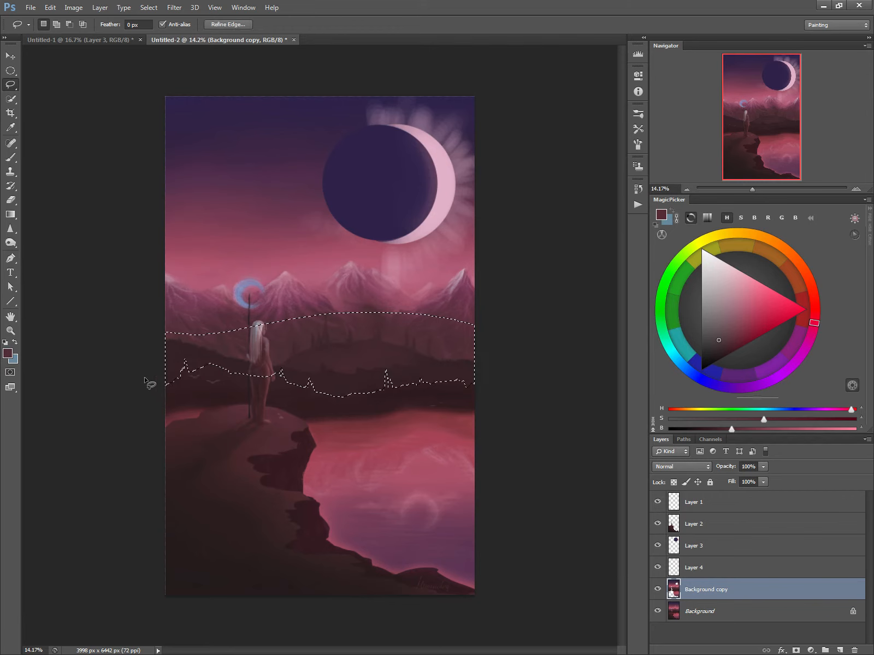
# Brush a soft haze over the selected hill band with sampled hill colours and a 700 px brush, and clear the selection.
pyautogui.press('b')
pyautogui.keyDown('alt'); pyautogui.click(319, 361); pyautogui.keyUp('alt')
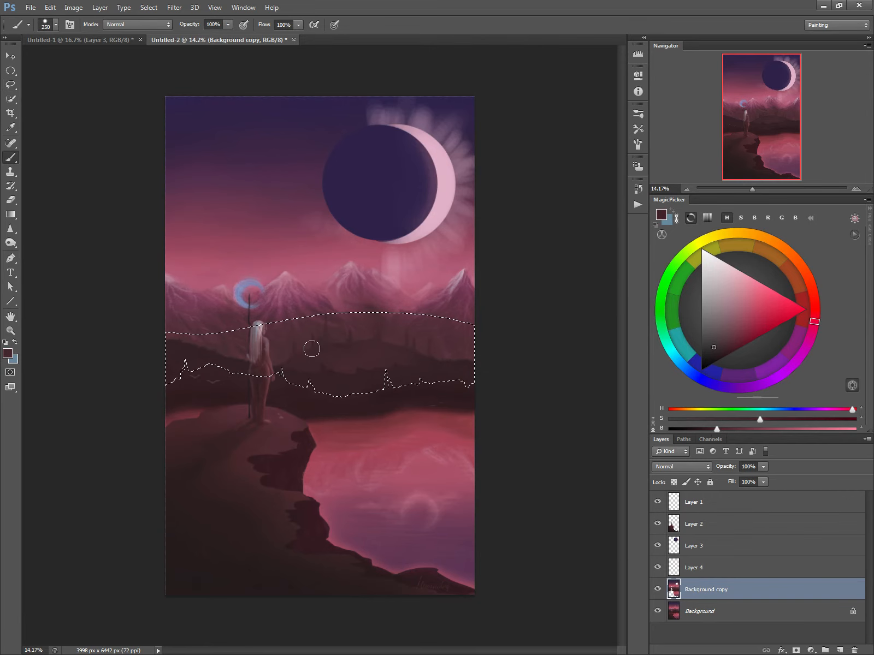
pyautogui.keyDown('alt'); pyautogui.click(340, 369); pyautogui.keyUp('alt')
pyautogui.press(']')
pyautogui.press(']')
pyautogui.press(']')
pyautogui.press(']')
pyautogui.press(']')
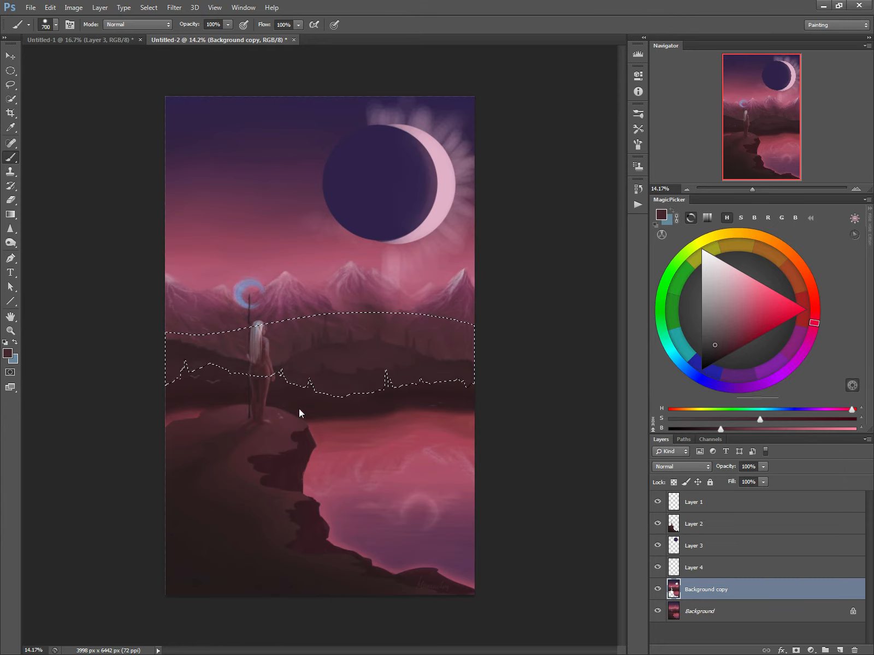
pyautogui.hotkey('ctrl', 'd')
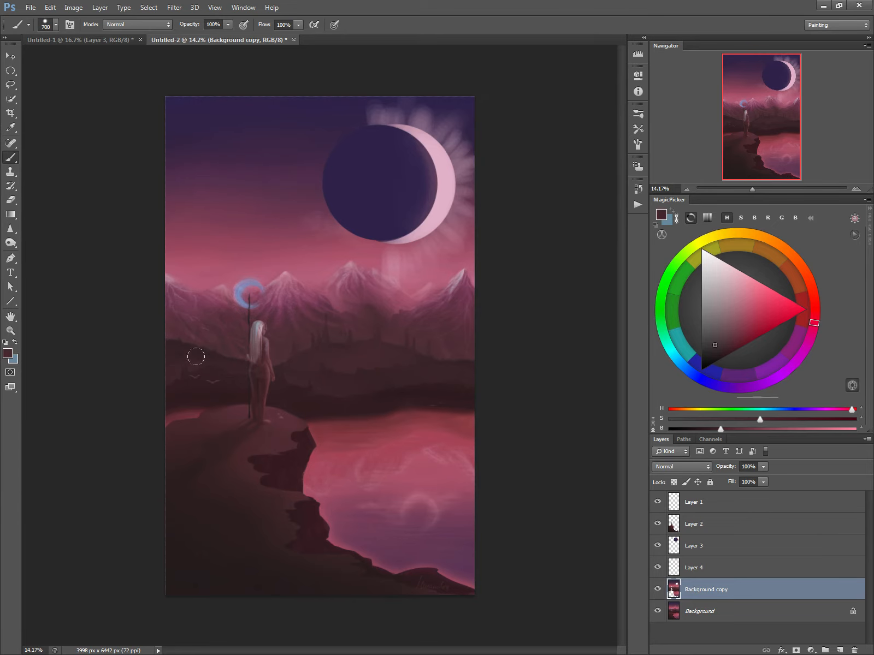
# Reduce the brush to 100 px and make Background copy the active layer.
pyautogui.press('[')
pyautogui.press('[')
pyautogui.press('[')
pyautogui.press('[')
pyautogui.press('[')
pyautogui.press('[')
pyautogui.press('[')
pyautogui.click(672, 529)
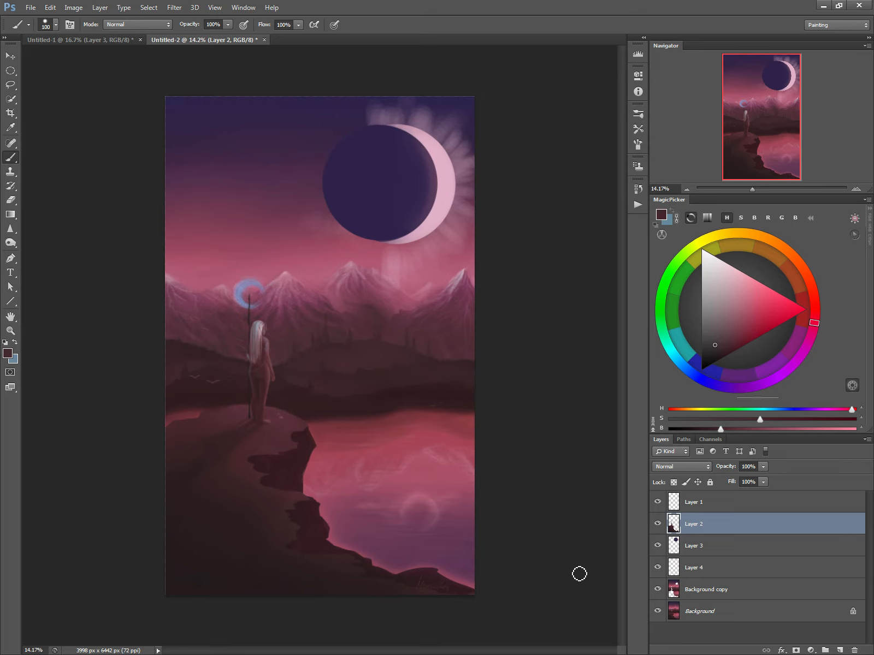
pyautogui.click(677, 591)
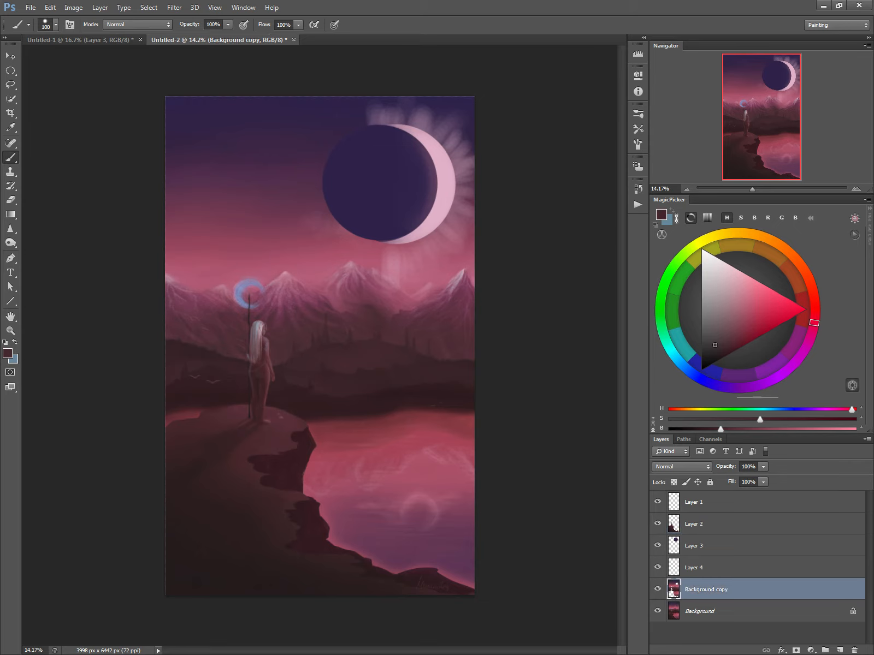
# Hide Layer 2 and paint sampled lake pink over the cliff's notch on Background copy with a 250 px brush.
pyautogui.keyDown('alt'); pyautogui.click(318, 457); pyautogui.keyUp('alt')
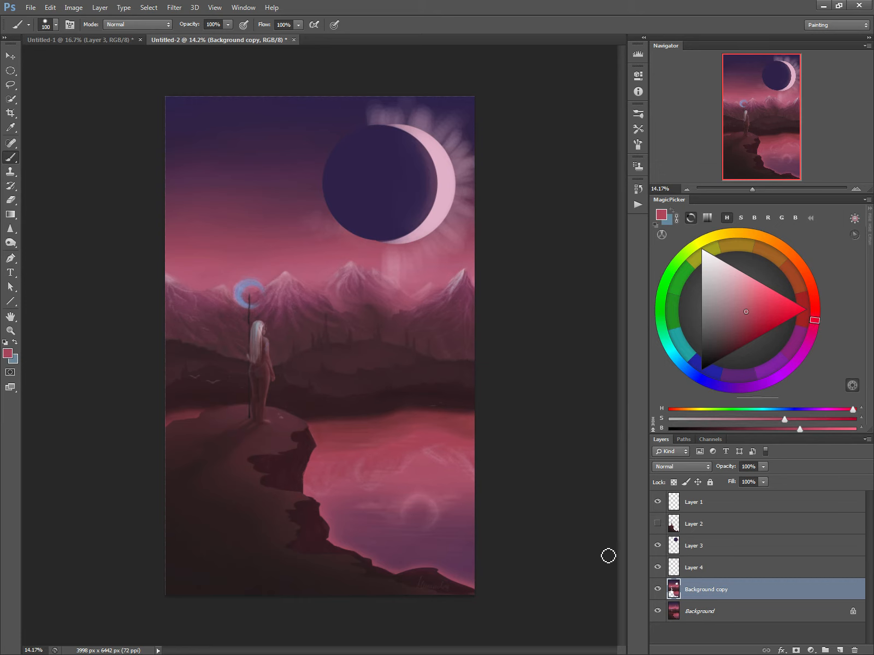
pyautogui.press(']')
pyautogui.press(']')
pyautogui.press(']')
pyautogui.press(']')
pyautogui.press(']')
pyautogui.keyDown('alt'); pyautogui.click(320, 461); pyautogui.keyUp('alt')
pyautogui.moveTo(321, 454)
pyautogui.mouseDown()
pyautogui.moveTo(282, 456)
pyautogui.moveTo(285, 475)
pyautogui.moveTo(311, 482)
pyautogui.moveTo(270, 497)
pyautogui.mouseUp()
# Extend the water over the jagged cliff edge with pink and purple tones sampled from the lake.
pyautogui.keyDown('alt'); pyautogui.click(339, 502); pyautogui.keyUp('alt')
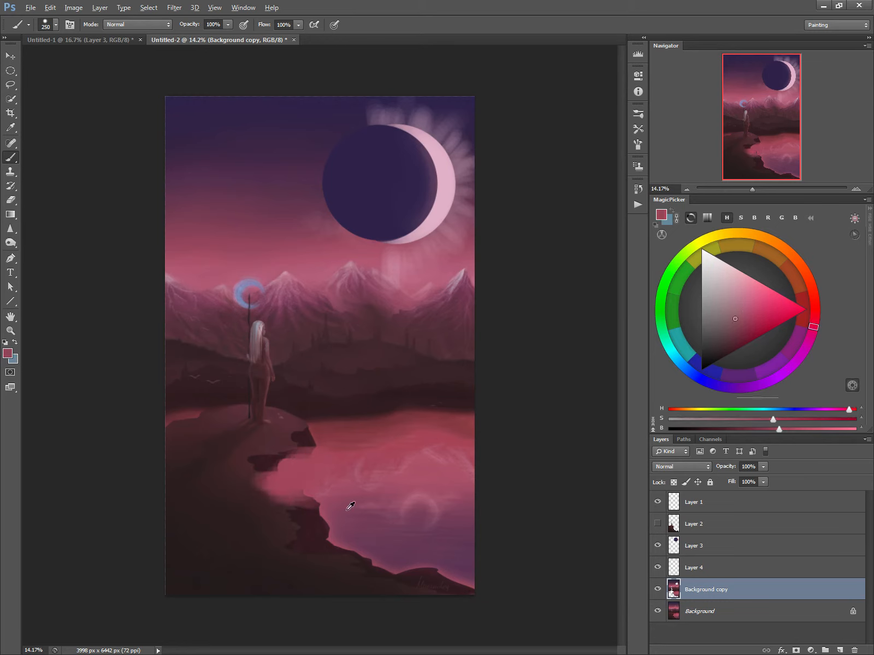
pyautogui.keyDown('alt'); pyautogui.click(352, 510); pyautogui.keyUp('alt')
pyautogui.moveTo(309, 506)
pyautogui.mouseDown()
pyautogui.moveTo(277, 519)
pyautogui.moveTo(324, 525)
pyautogui.moveTo(340, 540)
pyautogui.moveTo(307, 552)
pyautogui.moveTo(408, 560)
pyautogui.moveTo(311, 568)
pyautogui.mouseUp()
pyautogui.keyDown('alt'); pyautogui.click(385, 541); pyautogui.keyUp('alt')
pyautogui.moveTo(317, 505); pyautogui.dragTo(257, 476)
pyautogui.keyDown('alt'); pyautogui.click(325, 441); pyautogui.keyUp('alt')
pyautogui.moveTo(314, 440)
pyautogui.mouseDown()
pyautogui.moveTo(287, 447)
pyautogui.moveTo(274, 431)
pyautogui.moveTo(227, 444)
pyautogui.moveTo(317, 460)
pyautogui.moveTo(278, 455)
pyautogui.moveTo(328, 454)
pyautogui.moveTo(259, 459)
pyautogui.moveTo(272, 472)
pyautogui.moveTo(224, 485)
pyautogui.mouseUp()
# Paint sampled dark red water over the headland beside the figure and purple water over the shore in the lower-right corner.
pyautogui.keyDown('alt'); pyautogui.click(345, 457); pyautogui.keyUp('alt')
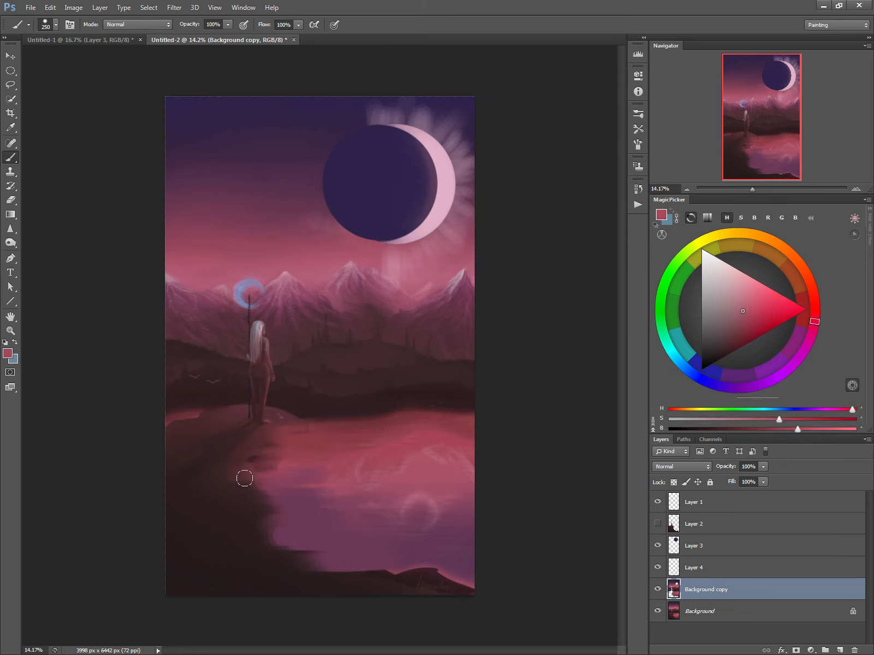
pyautogui.keyDown('alt'); pyautogui.click(174, 420); pyautogui.keyUp('alt')
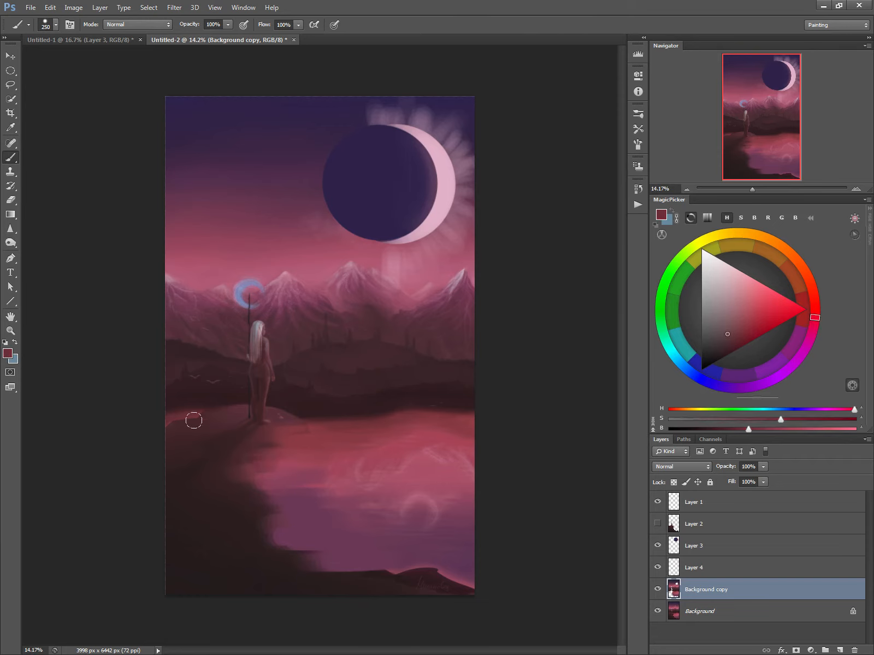
pyautogui.moveTo(193, 421)
pyautogui.mouseDown()
pyautogui.moveTo(239, 428)
pyautogui.moveTo(166, 429)
pyautogui.moveTo(225, 421)
pyautogui.moveTo(205, 419)
pyautogui.moveTo(187, 443)
pyautogui.moveTo(219, 468)
pyautogui.mouseUp()
pyautogui.keyDown('alt'); pyautogui.click(463, 569); pyautogui.keyUp('alt')
pyautogui.moveTo(462, 577)
pyautogui.mouseDown()
pyautogui.moveTo(390, 565)
pyautogui.moveTo(473, 575)
pyautogui.moveTo(361, 577)
pyautogui.moveTo(464, 588)
pyautogui.moveTo(385, 591)
pyautogui.moveTo(394, 586)
pyautogui.moveTo(360, 579)
pyautogui.mouseUp()
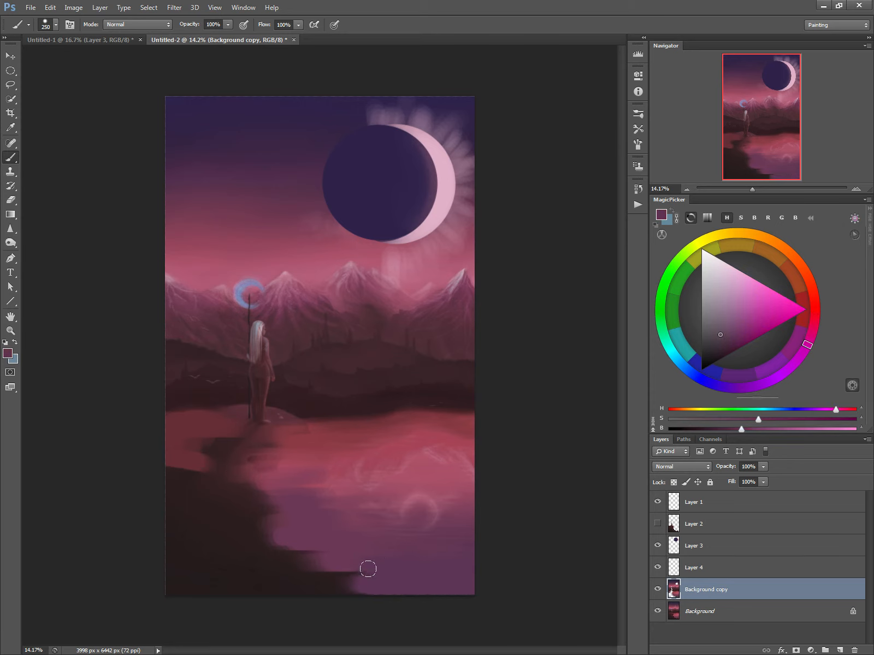
# Paint over the old moon reflection and light swirls in the lake with sampled water colours and a 400–500 px brush.
pyautogui.keyDown('alt'); pyautogui.click(391, 504); pyautogui.keyUp('alt')
pyautogui.press(']')
pyautogui.press(']')
pyautogui.press(']')
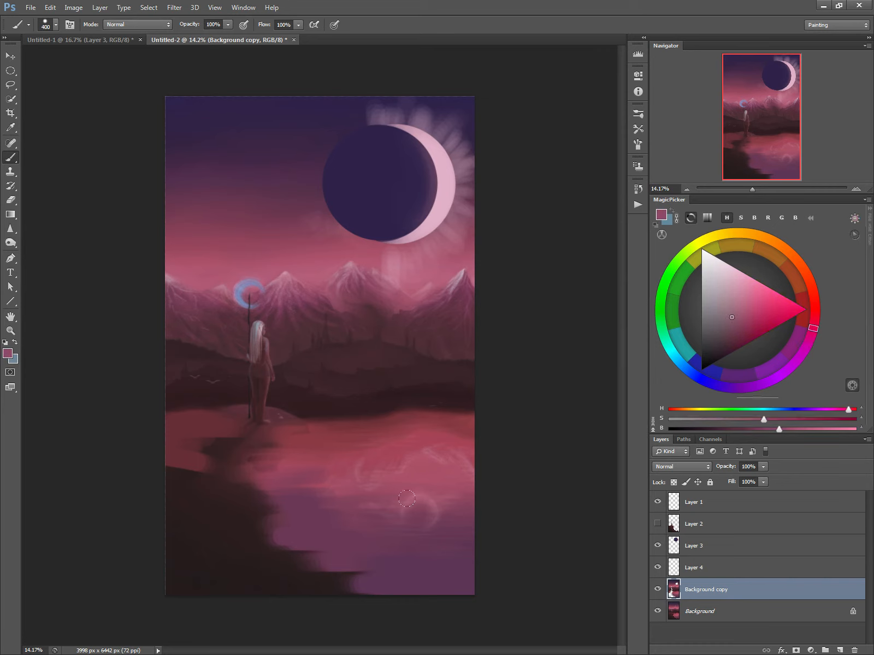
pyautogui.moveTo(419, 513)
pyautogui.mouseDown()
pyautogui.moveTo(369, 504)
pyautogui.moveTo(334, 509)
pyautogui.mouseUp()
pyautogui.keyDown('alt'); pyautogui.click(332, 516); pyautogui.keyUp('alt')
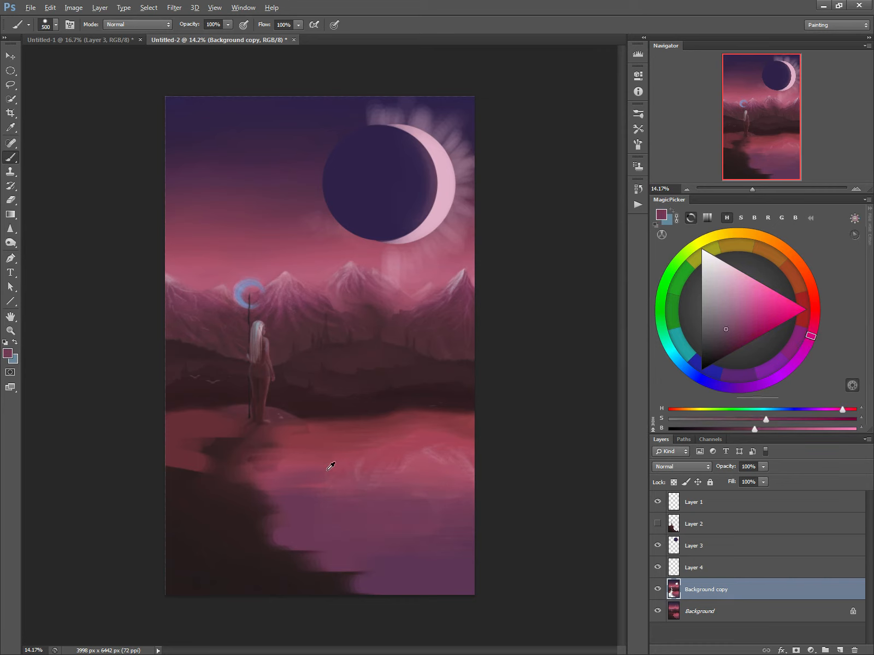
pyautogui.keyDown('alt'); pyautogui.click(287, 454); pyautogui.keyUp('alt')
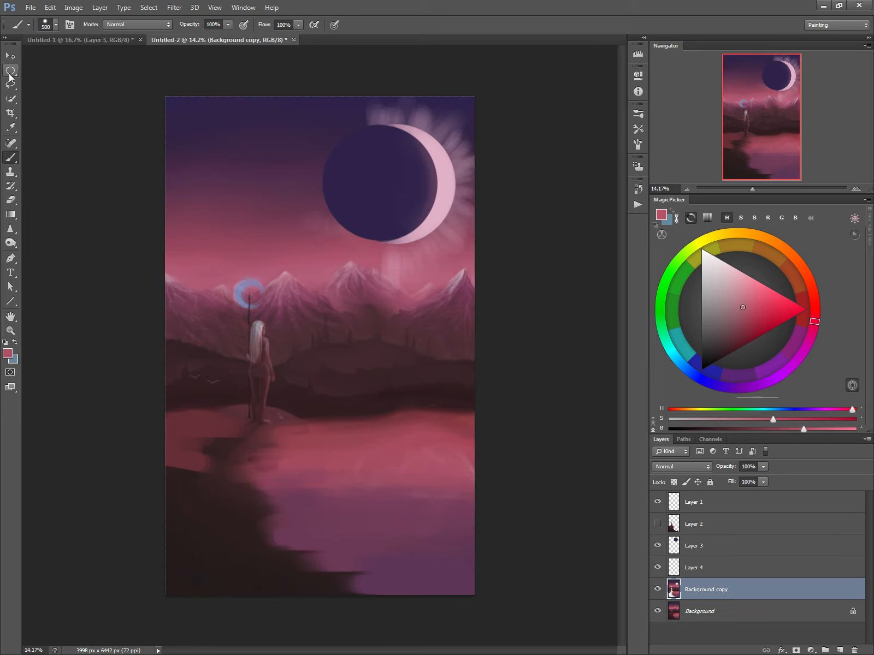
# Select the full-width upper part of the painting down to just below the far shore with the Rectangular Marquee.
pyautogui.click(10, 71)
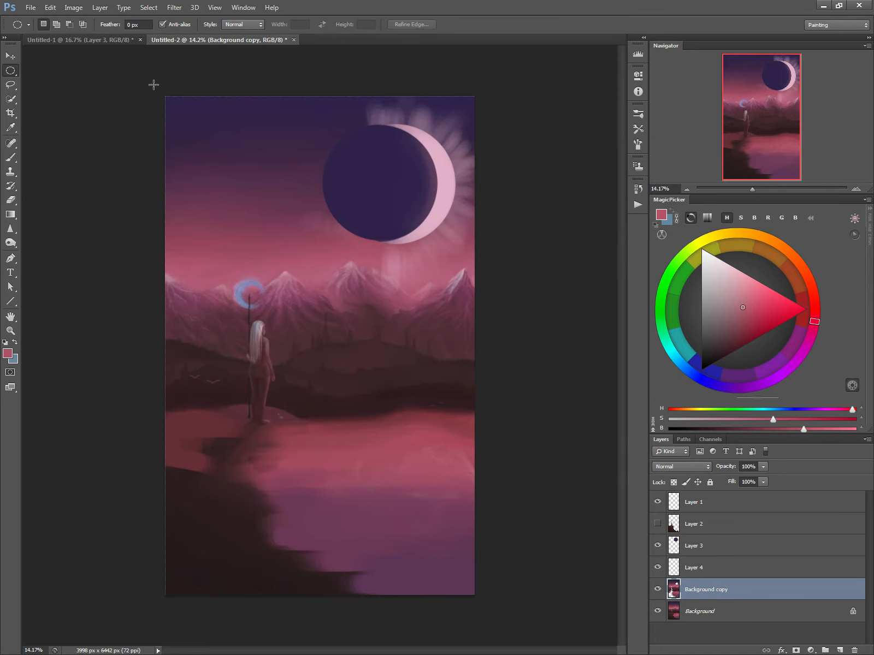
pyautogui.moveTo(381, 407); pyautogui.dragTo(350, 395)
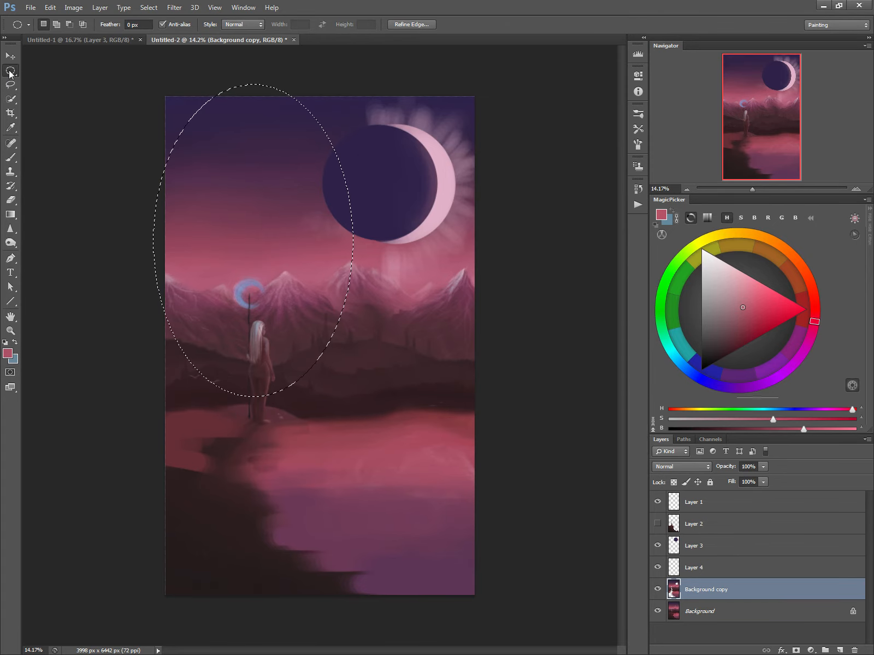
pyautogui.rightClick(10, 72)
pyautogui.click(30, 72)
pyautogui.moveTo(134, 85); pyautogui.dragTo(149, 86)
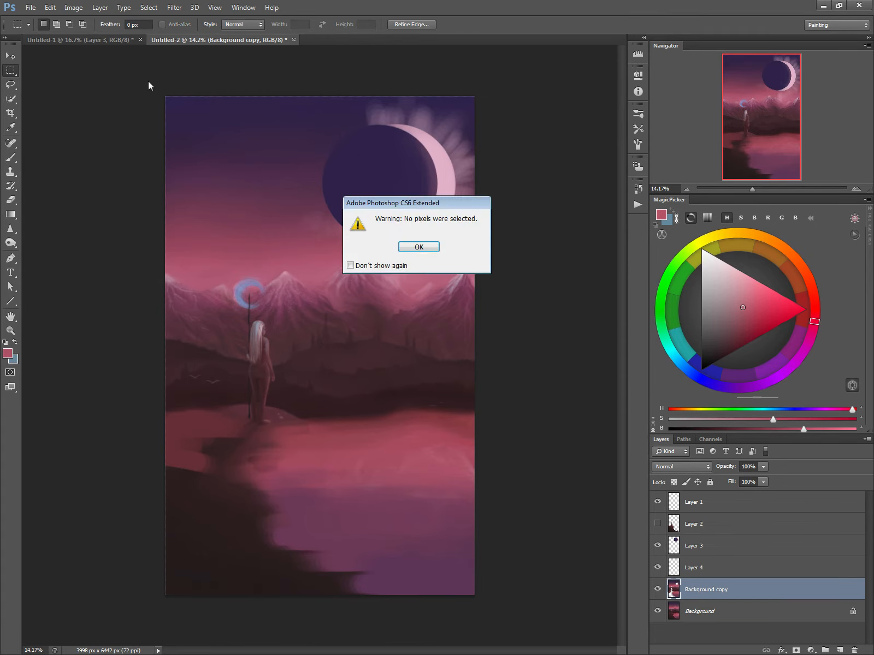
pyautogui.click(407, 246)
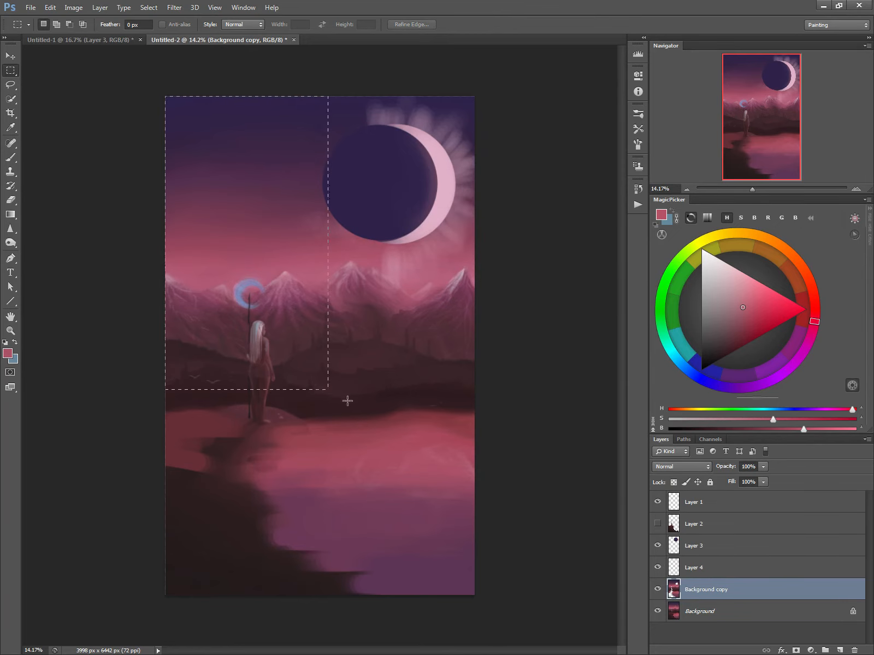
pyautogui.moveTo(348, 401); pyautogui.dragTo(494, 430)
# Copy the selected area merged from all visible layers and paste it as a new layer above Background copy.
pyautogui.rightClick(396, 401)
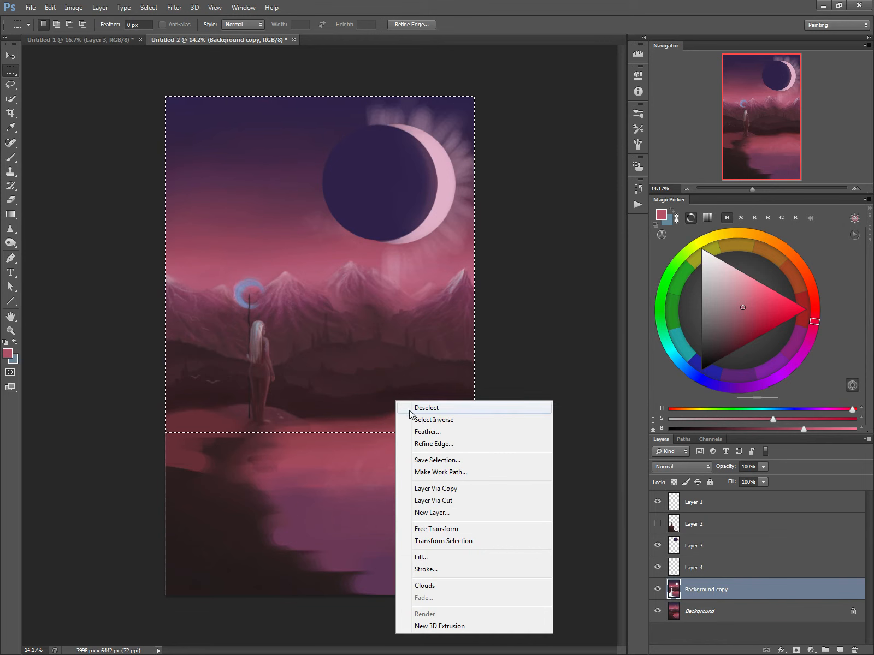
pyautogui.click(49, 8)
pyautogui.click(49, 8)
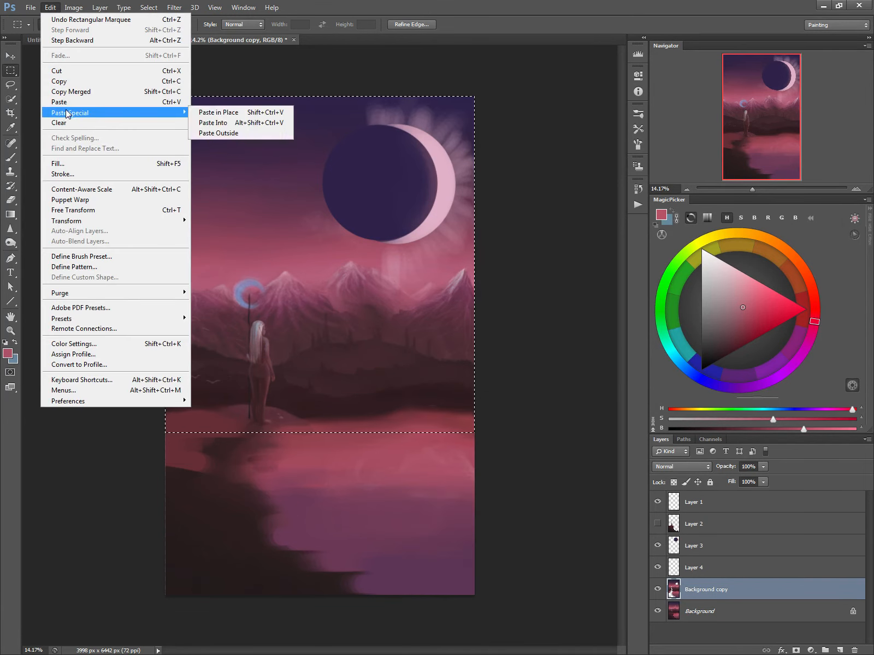
pyautogui.click(63, 93)
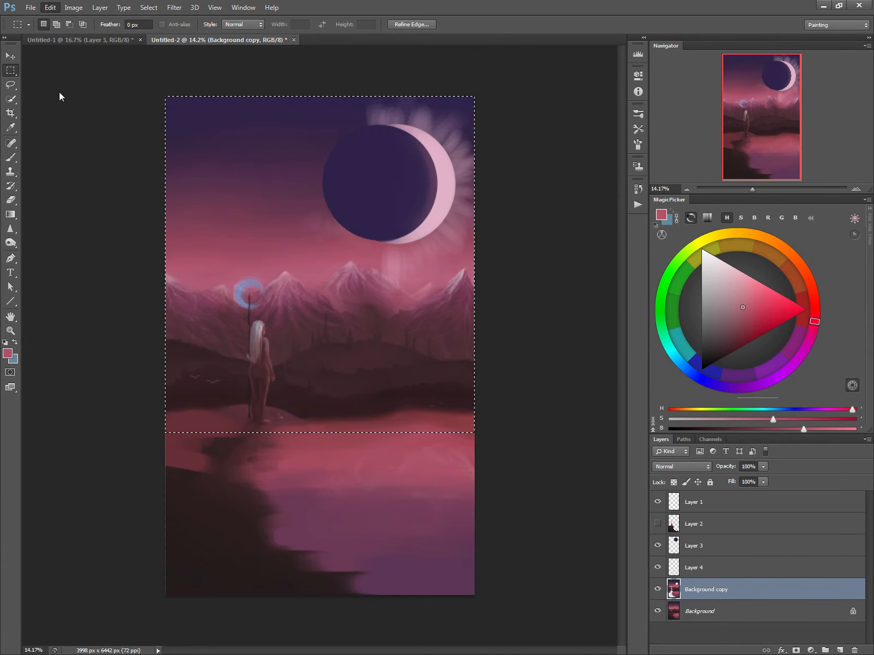
pyautogui.click(50, 7)
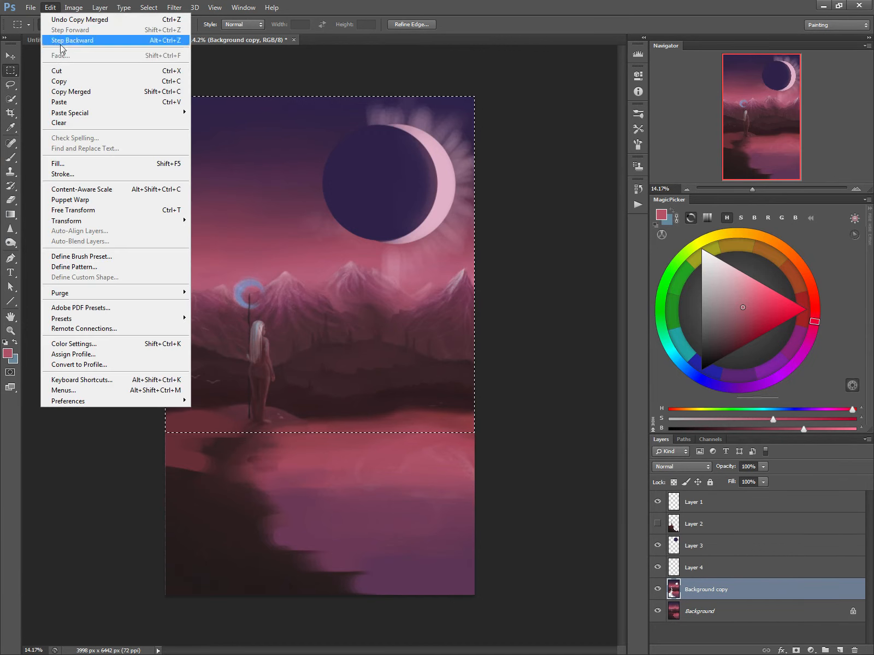
pyautogui.click(63, 104)
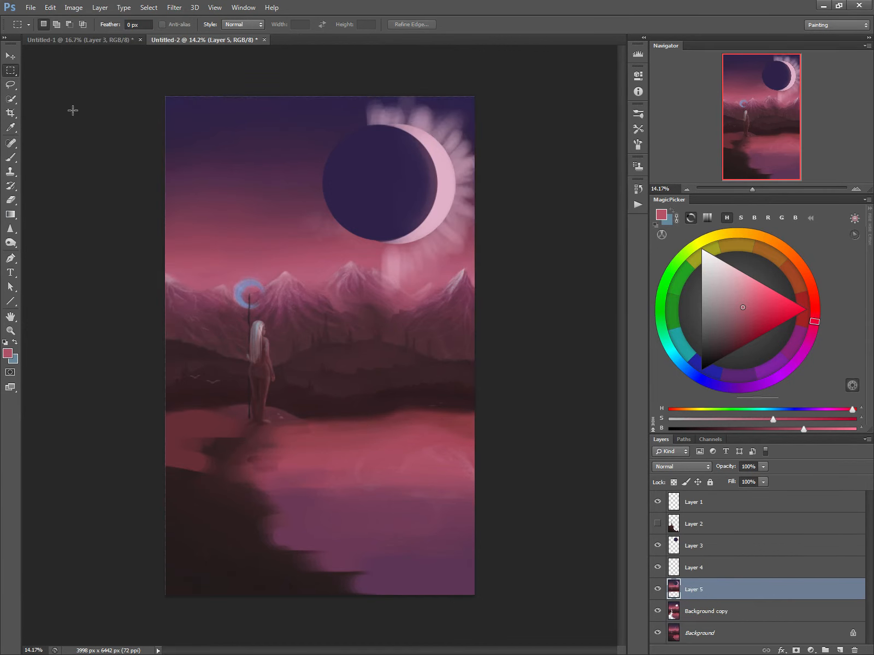
# Start a free transform on the pasted scene and flip it vertically.
pyautogui.hotkey('ctrl', 't')
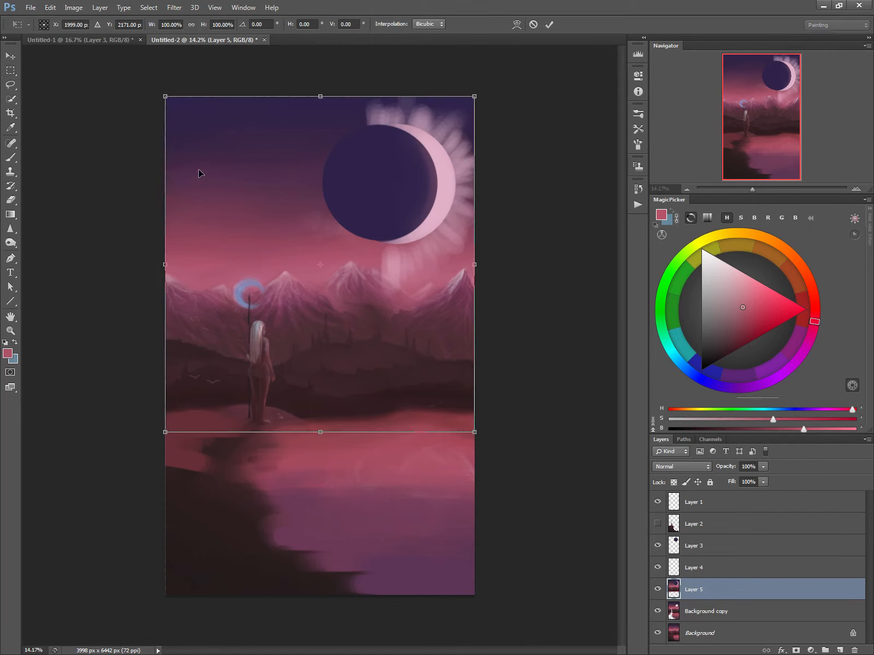
pyautogui.rightClick(233, 201)
pyautogui.click(262, 381)
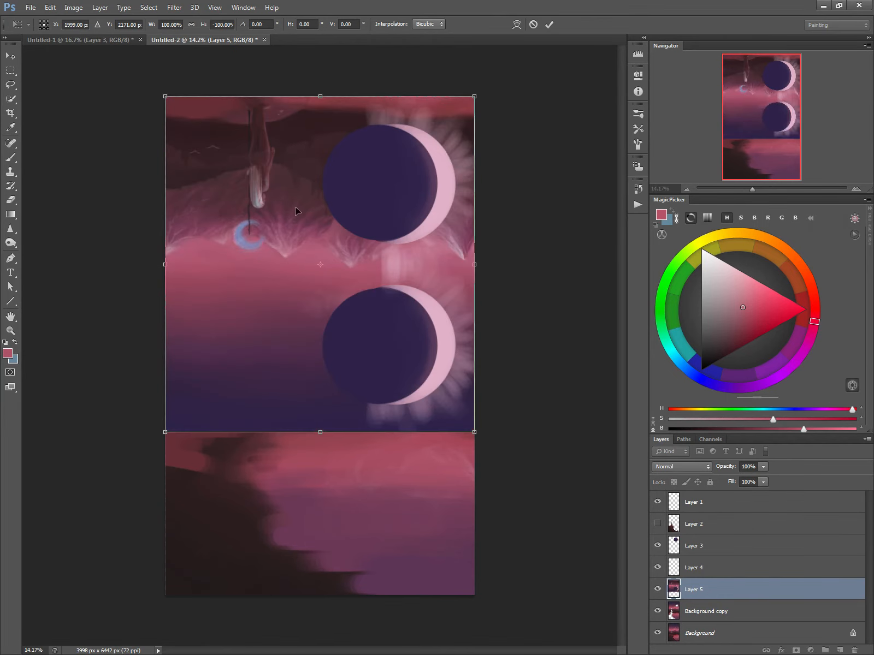
# Move the flipped scene down over the lake and scale its height to about 66%.
pyautogui.moveTo(287, 283); pyautogui.dragTo(289, 446)
pyautogui.moveTo(324, 258); pyautogui.dragTo(308, 439)
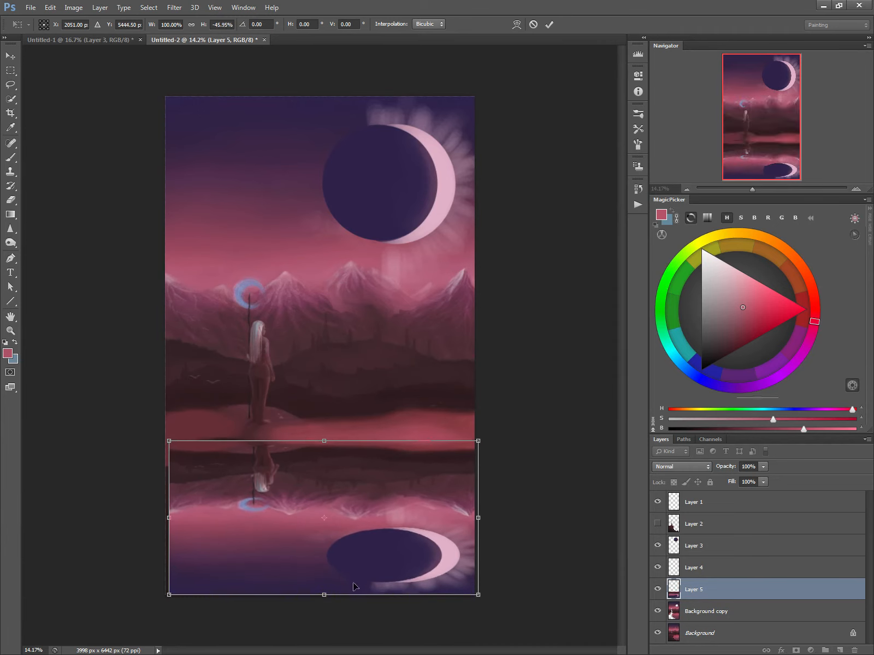
pyautogui.moveTo(324, 595); pyautogui.dragTo(324, 654)
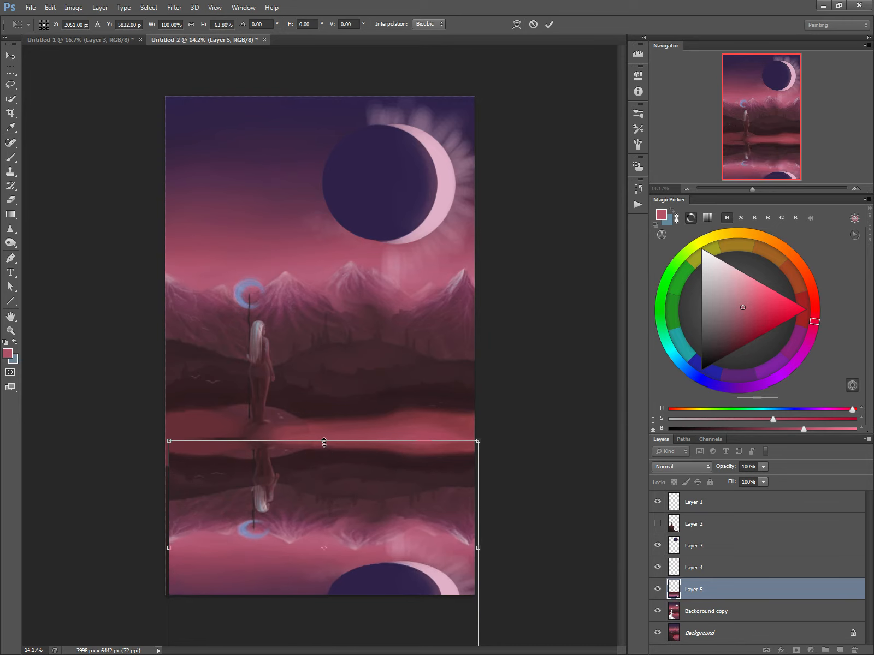
pyautogui.moveTo(324, 442); pyautogui.dragTo(325, 434)
# Lower the flipped reflection's opacity to 47%, then move it up to the far shoreline and stretch its height to about 73%.
pyautogui.moveTo(729, 468); pyautogui.dragTo(719, 468)
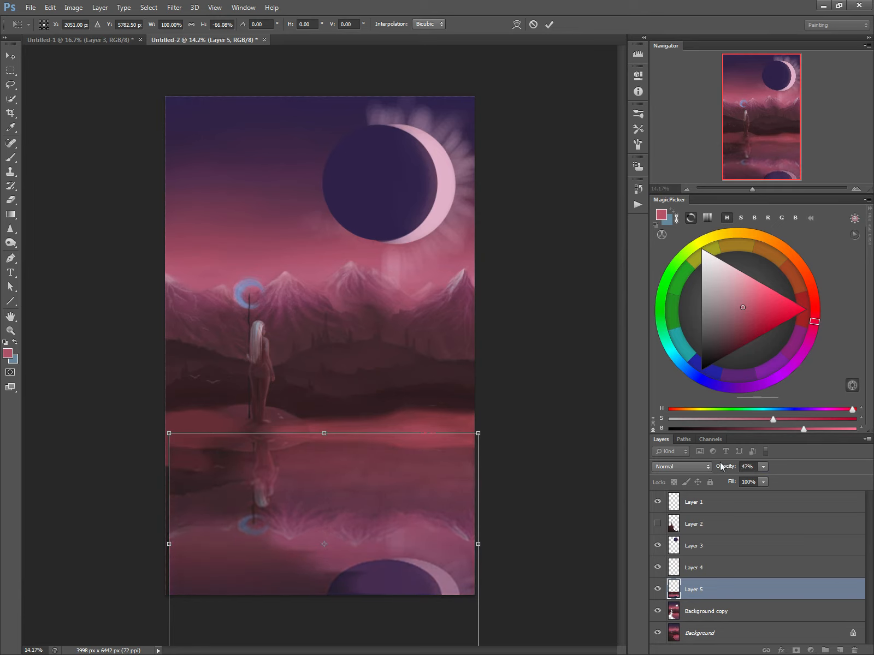
pyautogui.keyDown('alt'); pyautogui.click(335, 455); pyautogui.keyUp('alt')
pyautogui.moveTo(333, 468)
pyautogui.mouseDown()
pyautogui.moveTo(333, 437)
pyautogui.moveTo(331, 446)
pyautogui.mouseUp()
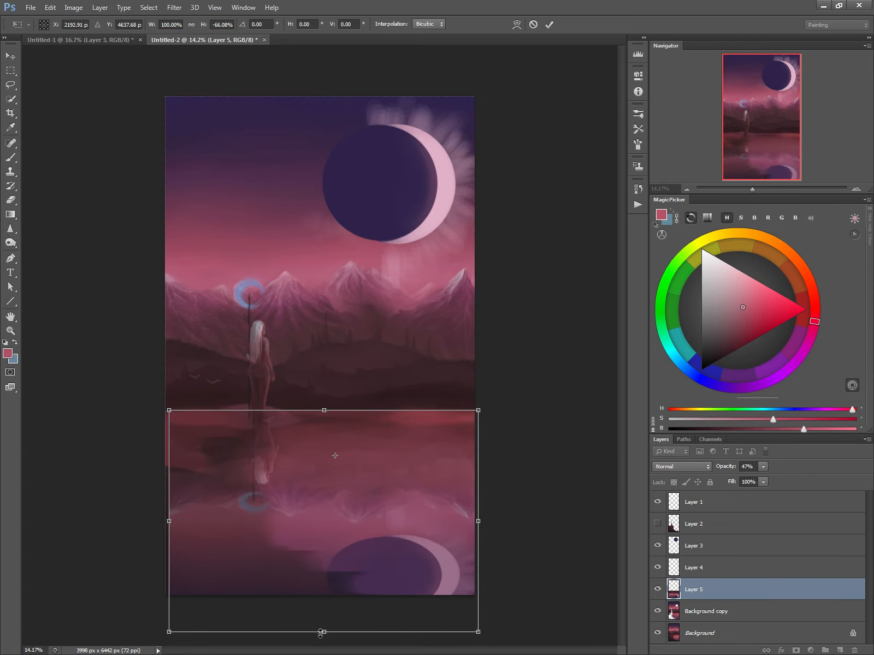
pyautogui.moveTo(324, 632); pyautogui.dragTo(324, 654)
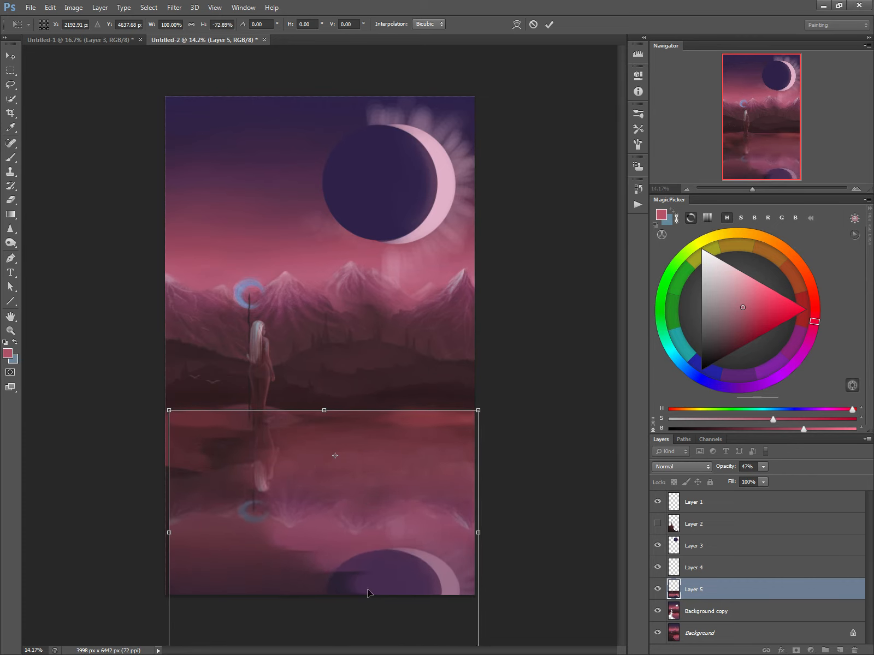
pyautogui.press('Return')
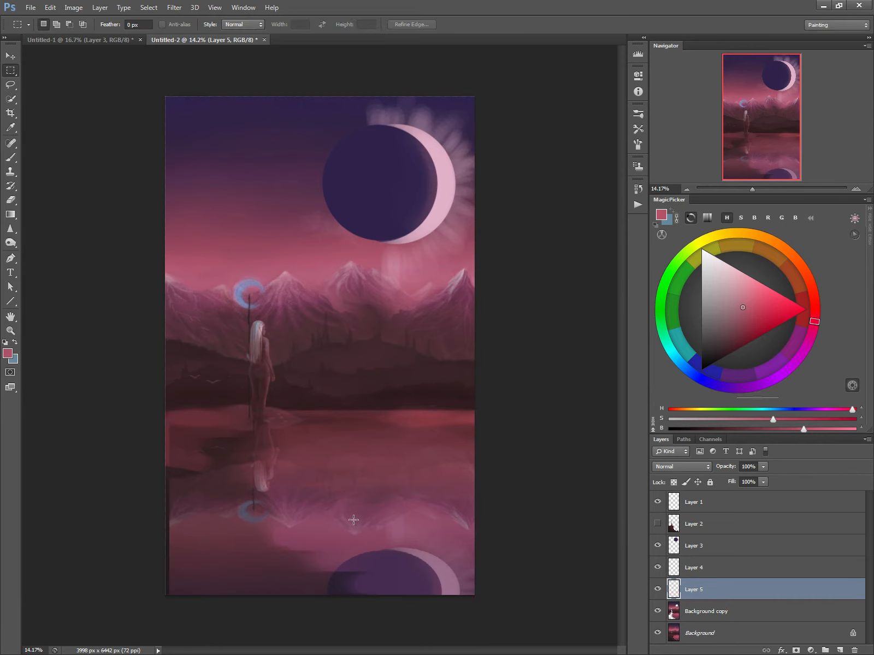
# Set the reflection layer's fill to 70% and show the foreground cliff layer, Layer 2.
pyautogui.moveTo(735, 483); pyautogui.dragTo(730, 483)
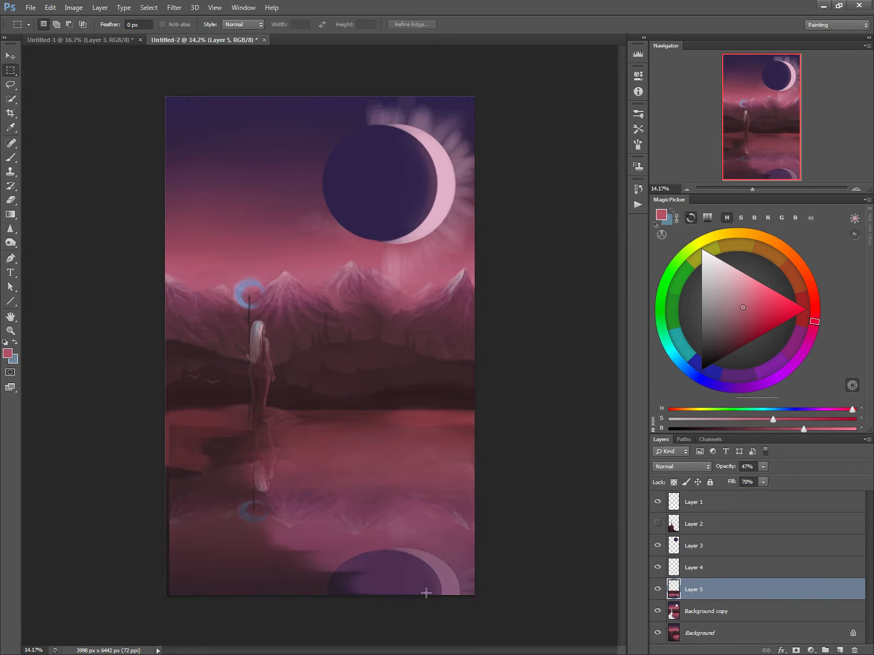
pyautogui.click(657, 524)
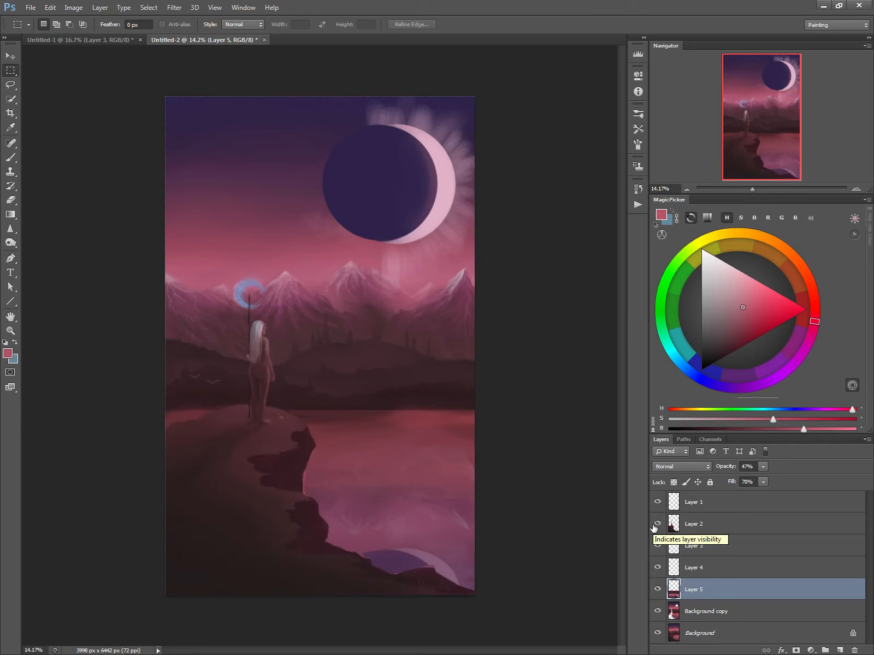
# Sample a dark red from the painting and brush soft shading over the cliff ground on Layer 2.
pyautogui.press('b')
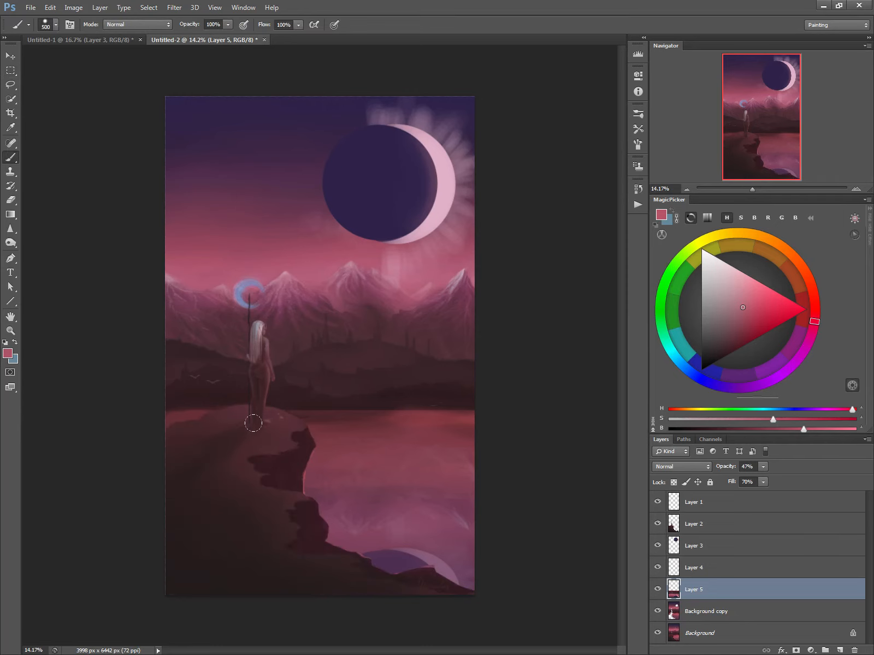
pyautogui.keyDown('alt'); pyautogui.click(274, 439); pyautogui.keyUp('alt')
pyautogui.keyDown('ctrl'); pyautogui.click(270, 445); pyautogui.keyUp('ctrl')
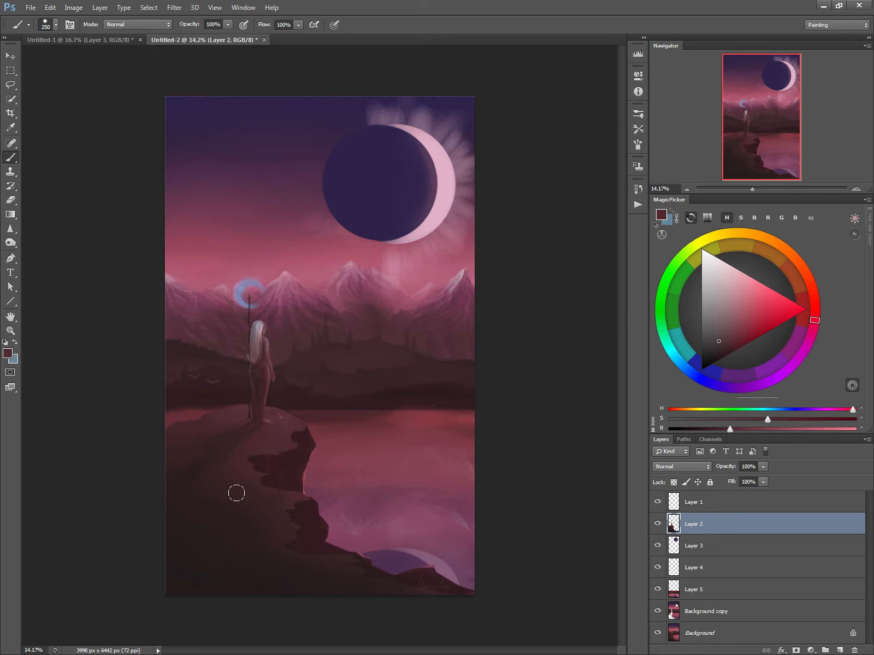
pyautogui.press('[')
pyautogui.press('[')
pyautogui.press('[')
# Outline the standing woman with the Lasso and copy her from Layer 2 onto a new layer.
pyautogui.click(10, 85)
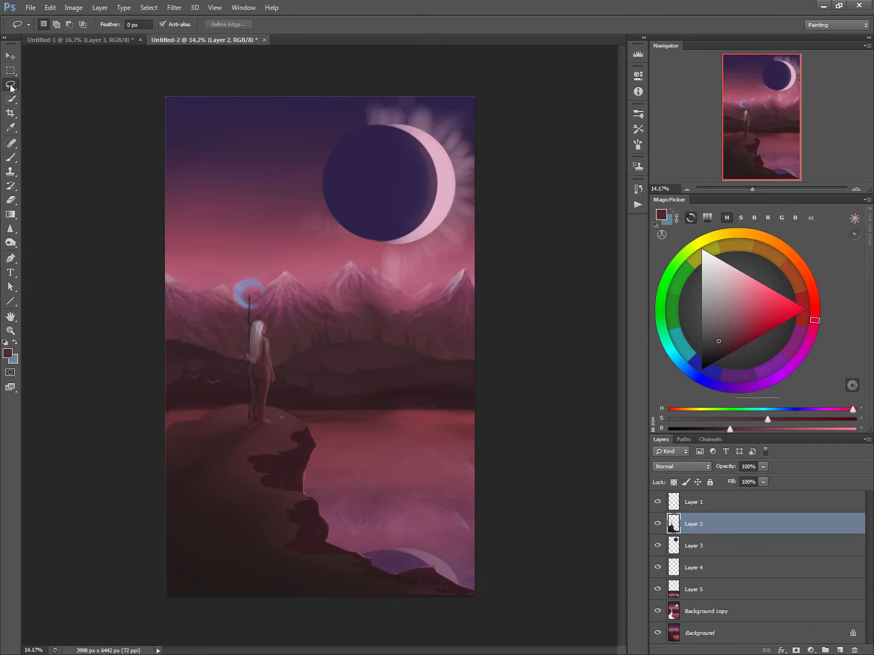
pyautogui.moveTo(255, 322)
pyautogui.mouseDown()
pyautogui.moveTo(251, 405)
pyautogui.moveTo(254, 421)
pyautogui.moveTo(272, 425)
pyautogui.moveTo(260, 322)
pyautogui.moveTo(248, 347)
pyautogui.mouseUp()
pyautogui.rightClick(263, 363)
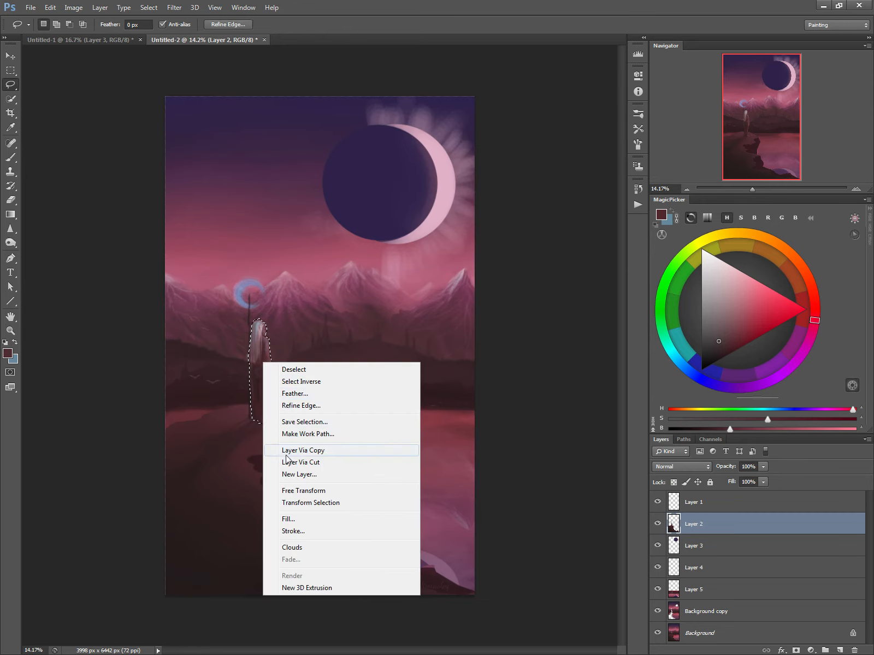
pyautogui.click(291, 452)
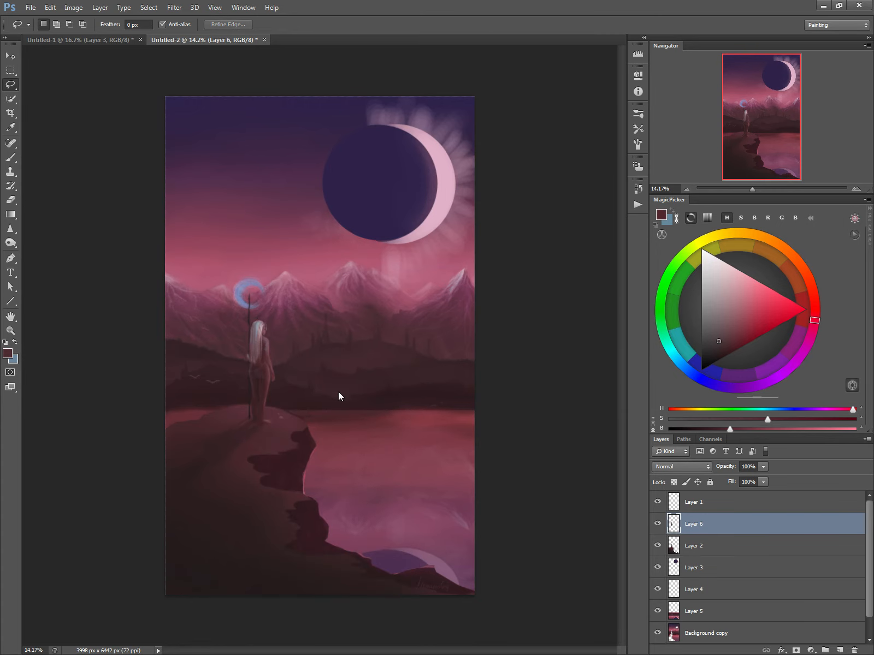
# Turn the copied woman into a black silhouette by setting Hue/Saturation lightness to -100.
pyautogui.hotkey('ctrl', 'u')
pyautogui.moveTo(156, 180); pyautogui.dragTo(105, 182)
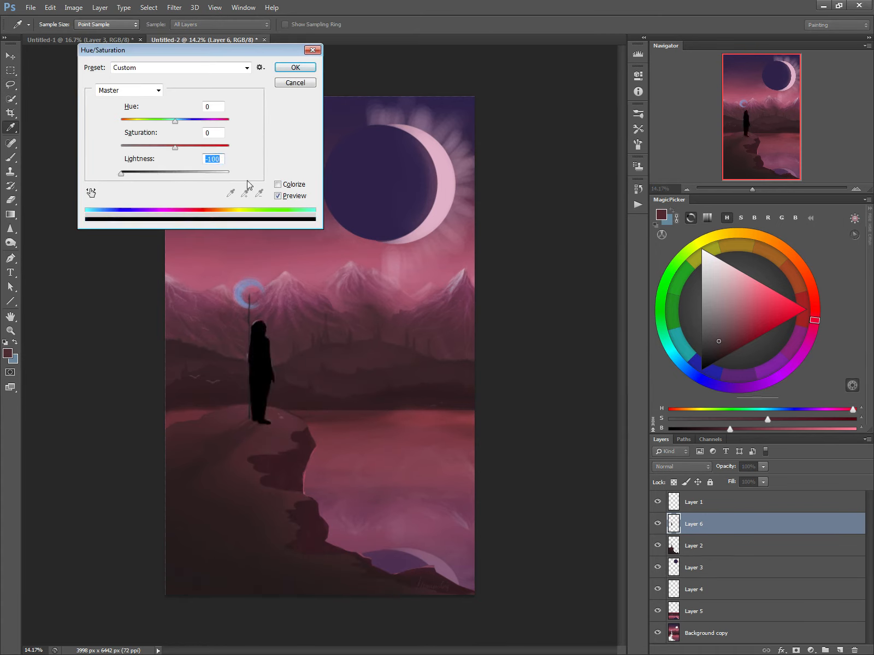
pyautogui.click(294, 68)
# Sample the silhouette's black and paint over the staff and its crescent head with a small brush.
pyautogui.press('b')
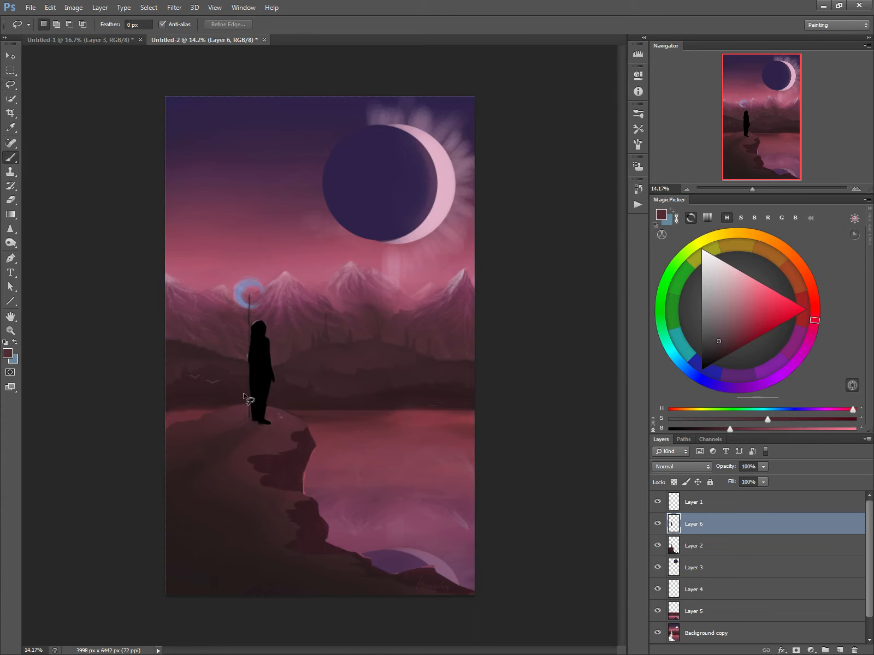
pyautogui.keyDown('alt'); pyautogui.click(257, 369); pyautogui.keyUp('alt')
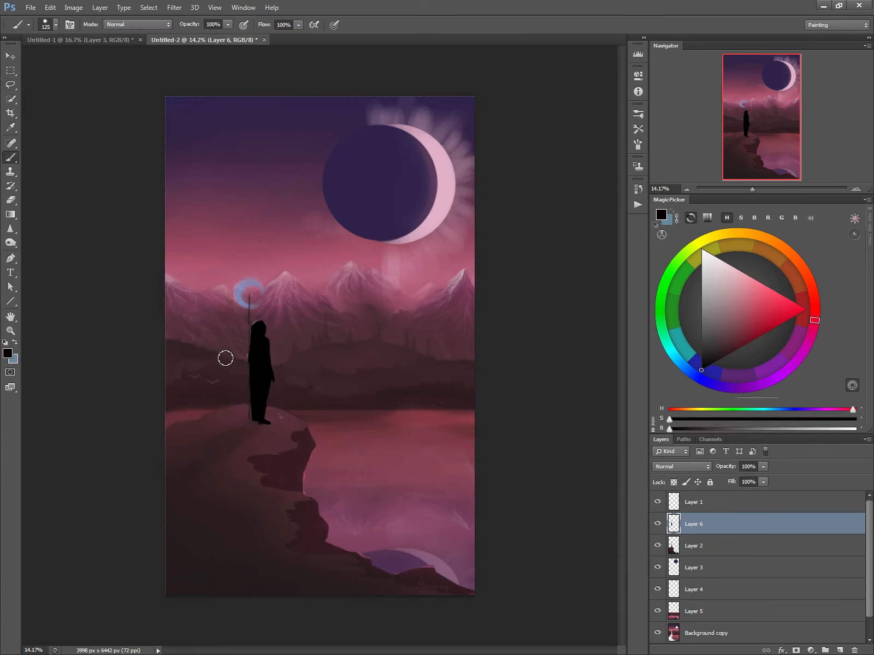
pyautogui.press('[')
pyautogui.press('[')
pyautogui.press('[')
pyautogui.press('[')
pyautogui.press('[')
pyautogui.press('[')
pyautogui.press('[')
pyautogui.press('[')
pyautogui.press('[')
pyautogui.press('[')
pyautogui.press('[')
pyautogui.moveTo(253, 298)
pyautogui.mouseDown()
pyautogui.moveTo(254, 385)
pyautogui.moveTo(243, 304)
pyautogui.moveTo(249, 310)
pyautogui.moveTo(250, 294)
pyautogui.moveTo(269, 300)
pyautogui.moveTo(246, 290)
pyautogui.moveTo(242, 303)
pyautogui.moveTo(254, 287)
pyautogui.mouseUp()
pyautogui.press(']')
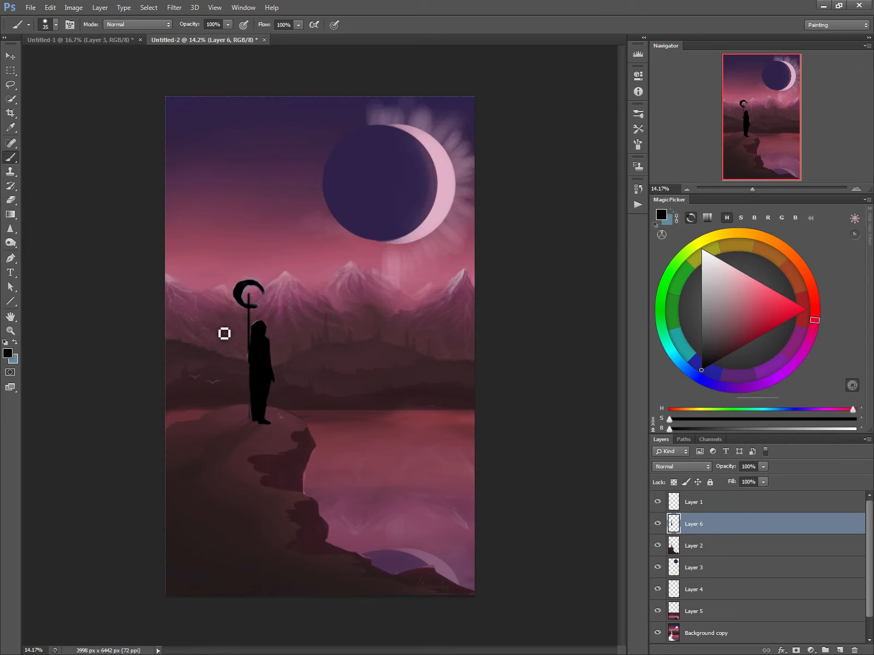
# Paint a second black figure beside the woman, with flowing hair, a slim torso and an outstretched arm.
pyautogui.press(']')
pyautogui.moveTo(216, 326); pyautogui.dragTo(216, 332)
pyautogui.press('[')
pyautogui.press('[')
pyautogui.moveTo(215, 346)
pyautogui.mouseDown()
pyautogui.moveTo(214, 346)
pyautogui.moveTo(217, 367)
pyautogui.moveTo(209, 345)
pyautogui.mouseUp()
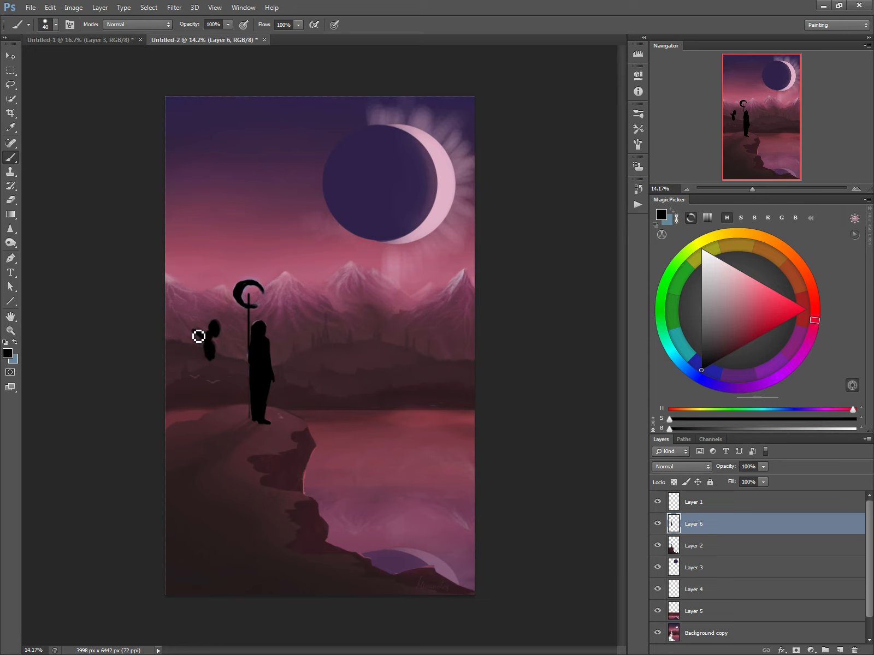
pyautogui.press('[')
pyautogui.moveTo(210, 349); pyautogui.dragTo(211, 361)
pyautogui.moveTo(194, 328)
pyautogui.mouseDown()
pyautogui.moveTo(210, 319)
pyautogui.moveTo(219, 358)
pyautogui.moveTo(208, 338)
pyautogui.moveTo(214, 346)
pyautogui.moveTo(217, 332)
pyautogui.moveTo(227, 340)
pyautogui.mouseUp()
pyautogui.press('[')
pyautogui.moveTo(218, 349); pyautogui.dragTo(223, 354)
pyautogui.moveTo(210, 364)
pyautogui.mouseDown()
pyautogui.moveTo(222, 375)
pyautogui.moveTo(210, 377)
pyautogui.moveTo(214, 366)
pyautogui.moveTo(211, 378)
pyautogui.moveTo(217, 351)
pyautogui.moveTo(216, 378)
pyautogui.moveTo(209, 375)
pyautogui.moveTo(217, 400)
pyautogui.mouseUp()
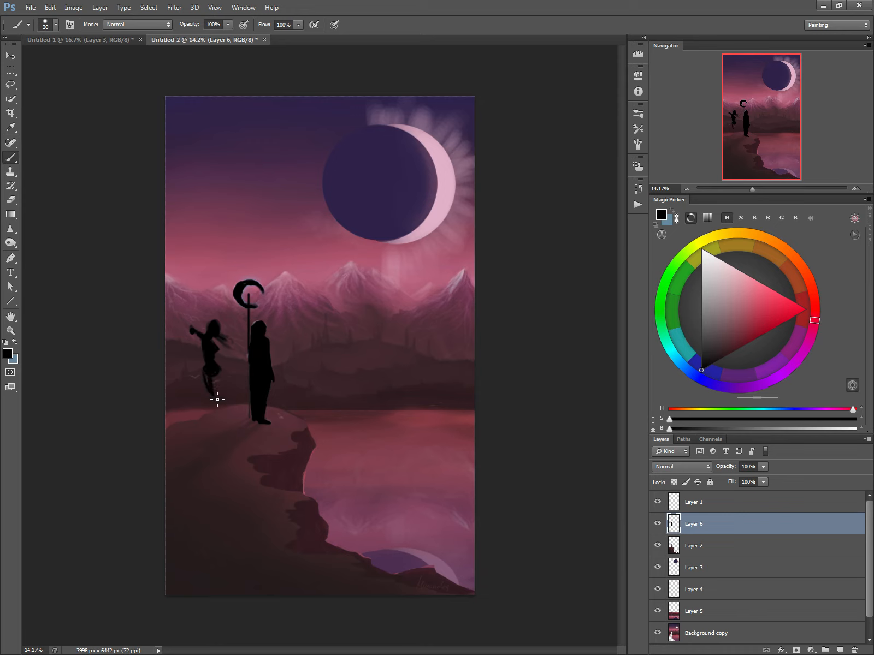
# Erase the second figure's outstretched arm and repaint the figure in a wide stance with one arm lowered and one extended.
pyautogui.press('e')
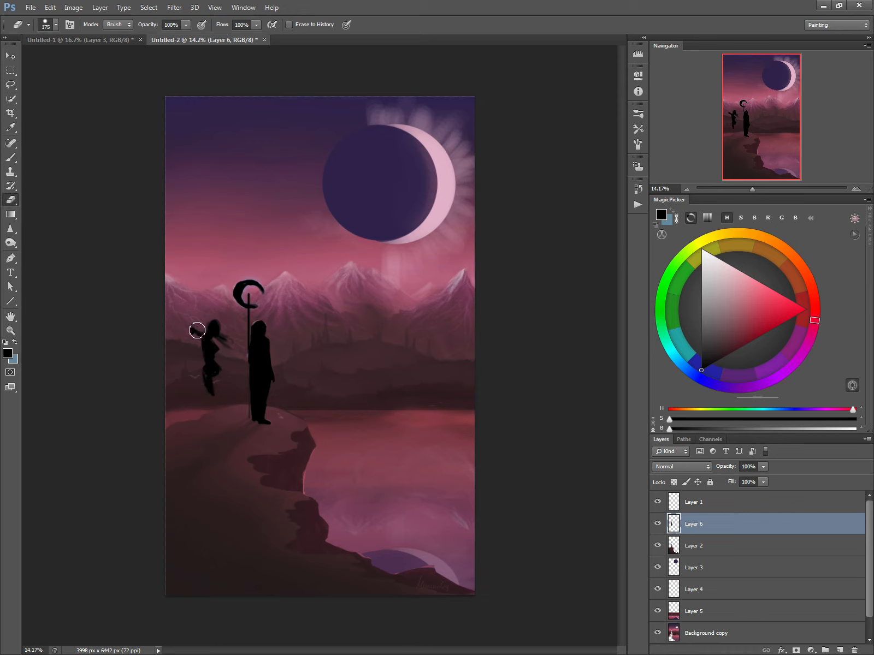
pyautogui.moveTo(191, 330); pyautogui.dragTo(196, 339)
pyautogui.press('b')
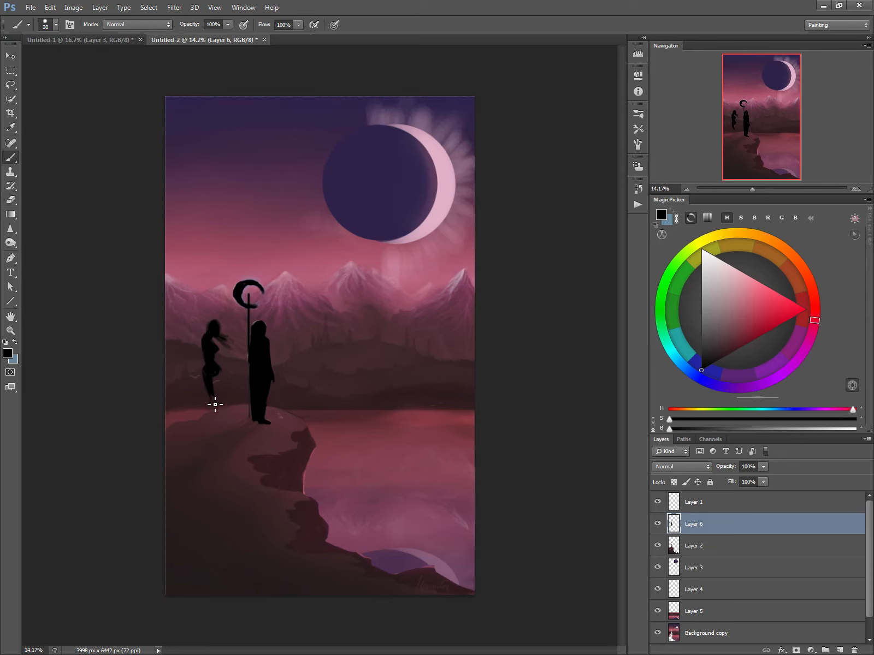
pyautogui.moveTo(217, 419)
pyautogui.mouseDown()
pyautogui.moveTo(220, 427)
pyautogui.moveTo(218, 409)
pyautogui.moveTo(217, 425)
pyautogui.mouseUp()
pyautogui.moveTo(226, 381)
pyautogui.mouseDown()
pyautogui.moveTo(236, 400)
pyautogui.moveTo(213, 378)
pyautogui.moveTo(232, 398)
pyautogui.moveTo(222, 383)
pyautogui.moveTo(227, 390)
pyautogui.mouseUp()
pyautogui.moveTo(241, 417)
pyautogui.mouseDown()
pyautogui.moveTo(240, 425)
pyautogui.moveTo(234, 406)
pyautogui.moveTo(239, 427)
pyautogui.moveTo(214, 406)
pyautogui.moveTo(223, 429)
pyautogui.mouseUp()
pyautogui.moveTo(207, 347); pyautogui.dragTo(202, 369)
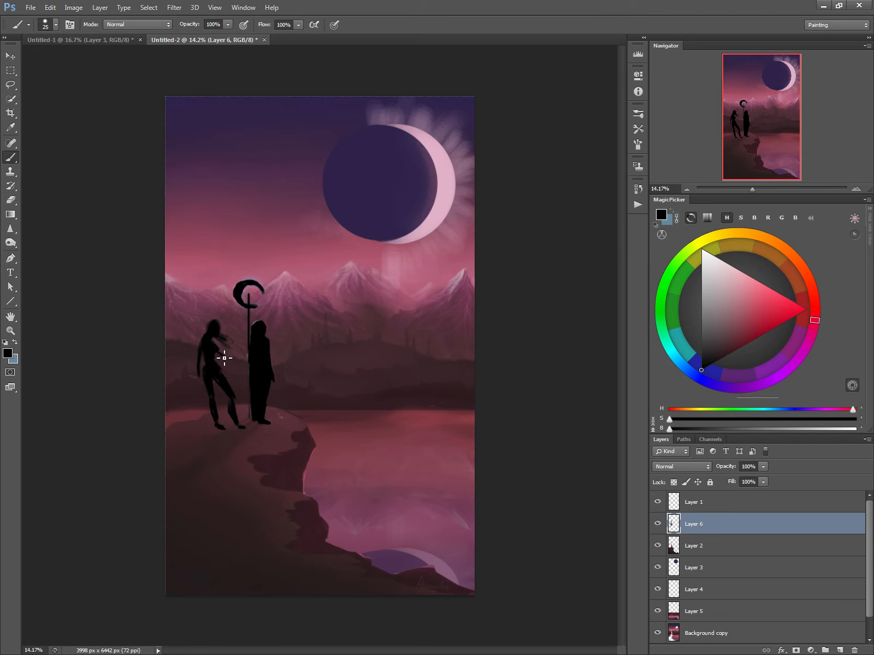
pyautogui.moveTo(214, 350); pyautogui.dragTo(228, 360)
# Select the second figure with the Rectangular Marquee, move it to the other side of the woman, and deselect.
pyautogui.click(12, 72)
pyautogui.moveTo(185, 307); pyautogui.dragTo(245, 438)
pyautogui.moveTo(226, 394); pyautogui.dragTo(346, 393)
pyautogui.click(303, 345)
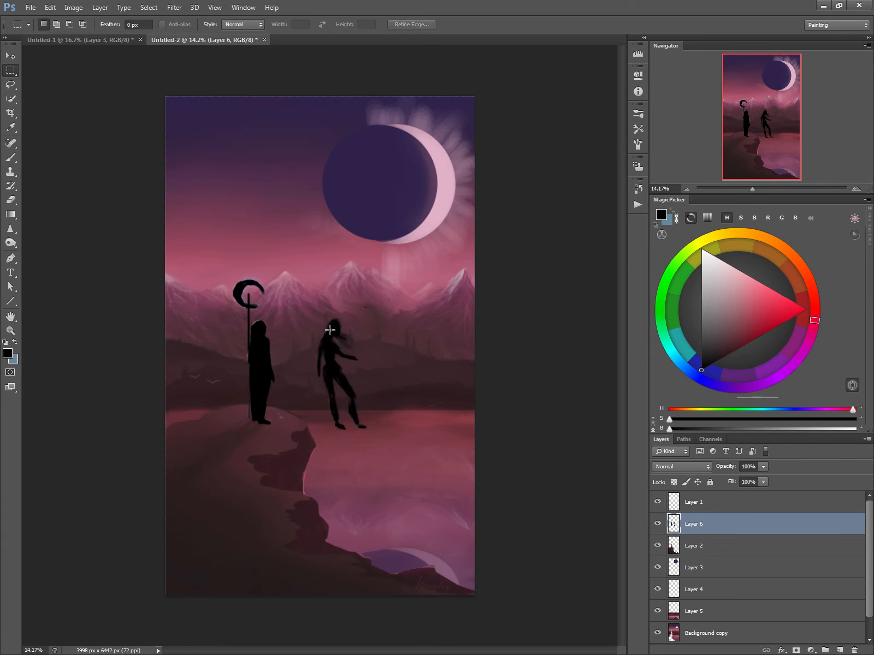
# Paint a crescent-topped staff in the second figure's extended hand and clean up where it meets the leg.
pyautogui.press('b')
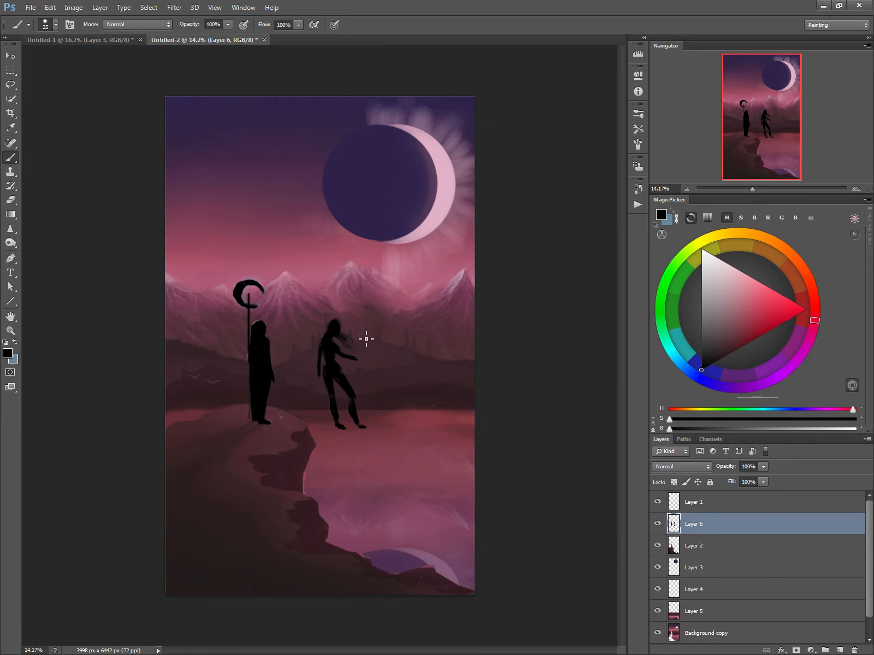
pyautogui.moveTo(365, 309); pyautogui.dragTo(349, 421)
pyautogui.moveTo(373, 301); pyautogui.dragTo(370, 321)
pyautogui.moveTo(333, 334); pyautogui.dragTo(324, 337)
pyautogui.press('e')
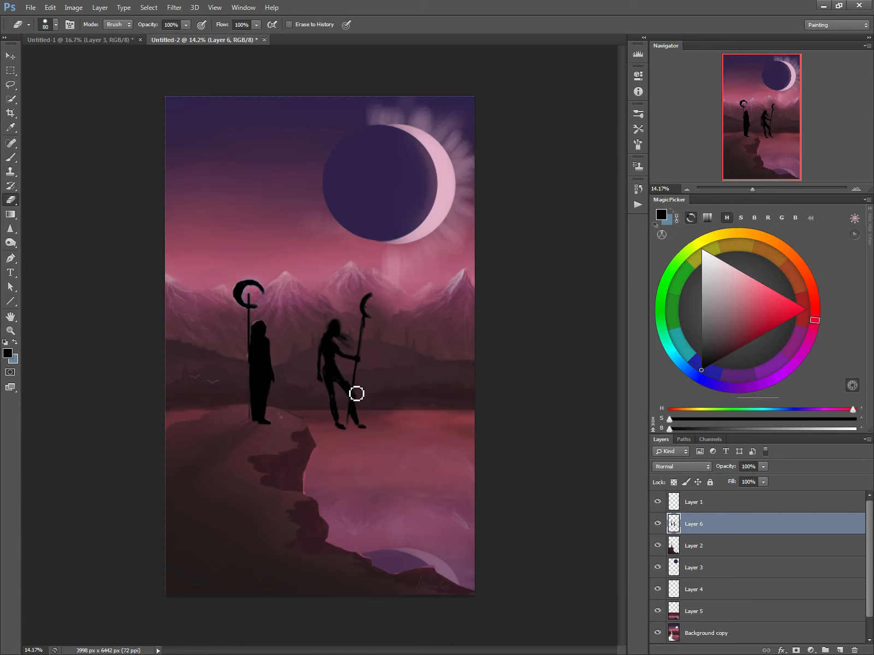
pyautogui.press('b')
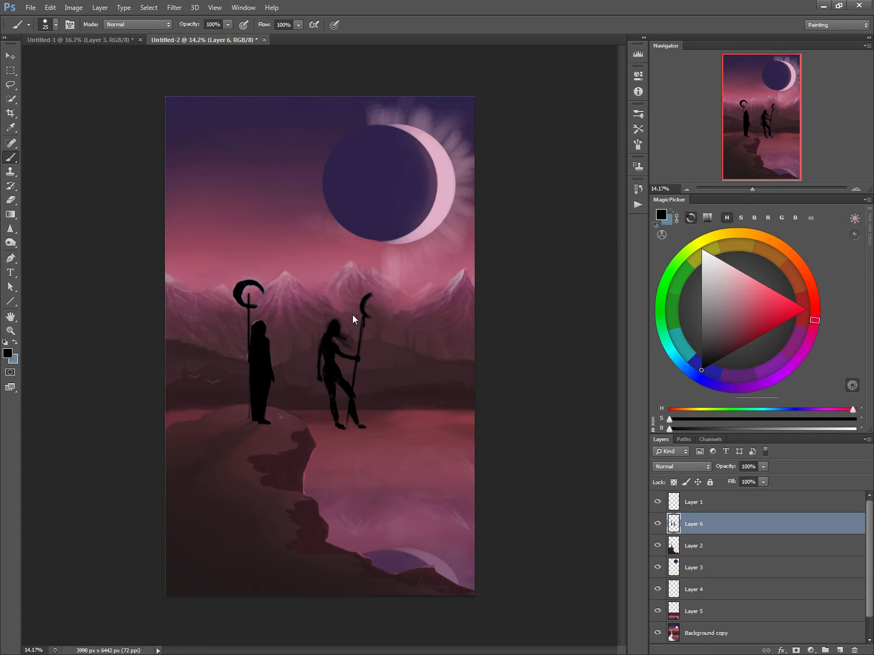
# Lasso the second figure's head and hair, rotate them -27 degrees, reposition them on the neck, and deselect.
pyautogui.press('e')
pyautogui.click(14, 85)
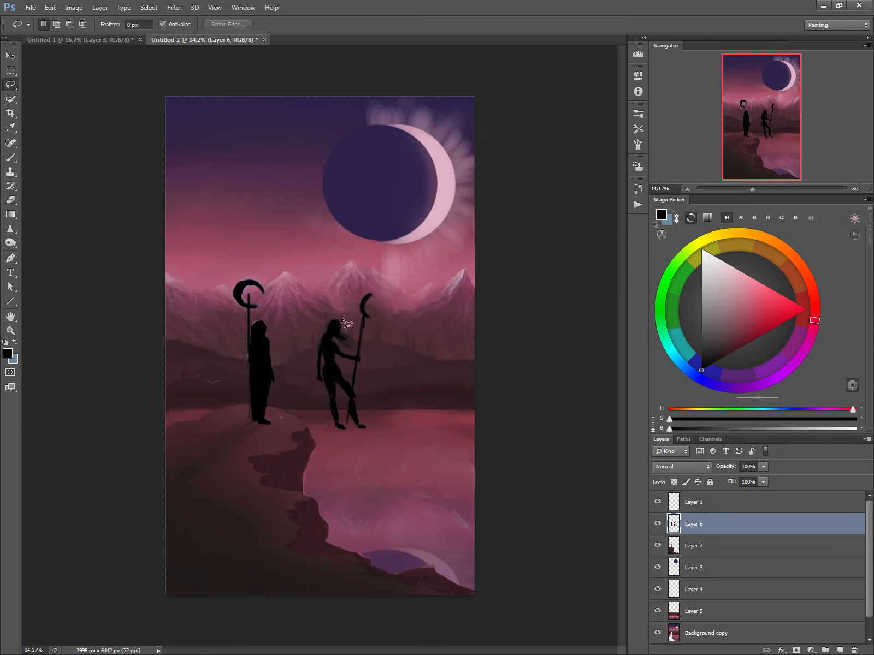
pyautogui.moveTo(342, 319)
pyautogui.mouseDown()
pyautogui.moveTo(326, 340)
pyautogui.moveTo(347, 354)
pyautogui.moveTo(356, 341)
pyautogui.moveTo(340, 312)
pyautogui.moveTo(311, 320)
pyautogui.moveTo(326, 336)
pyautogui.mouseUp()
pyautogui.hotkey('ctrl', 't')
pyautogui.press('Return')
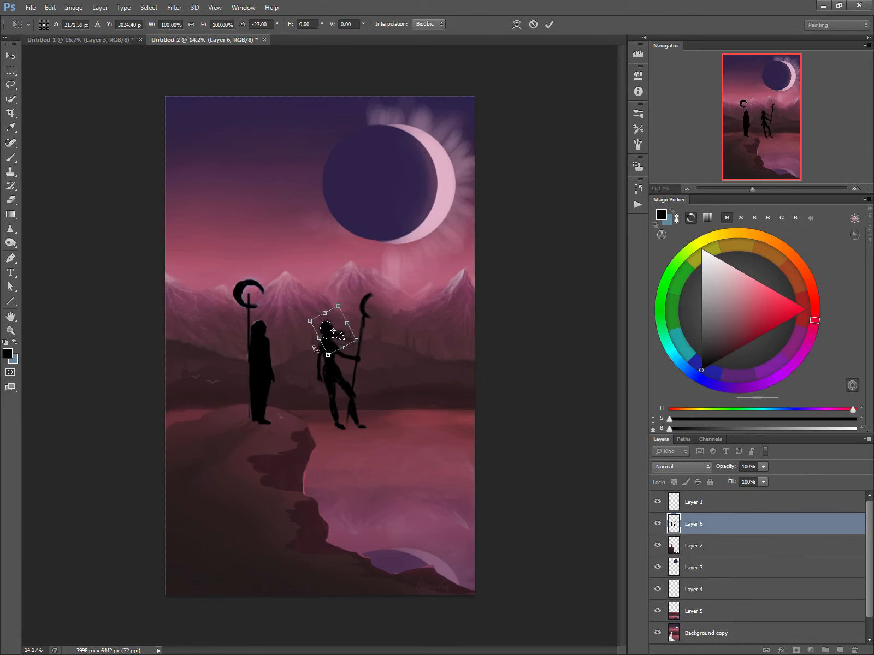
pyautogui.press('Return')
pyautogui.hotkey('ctrl', 'd')
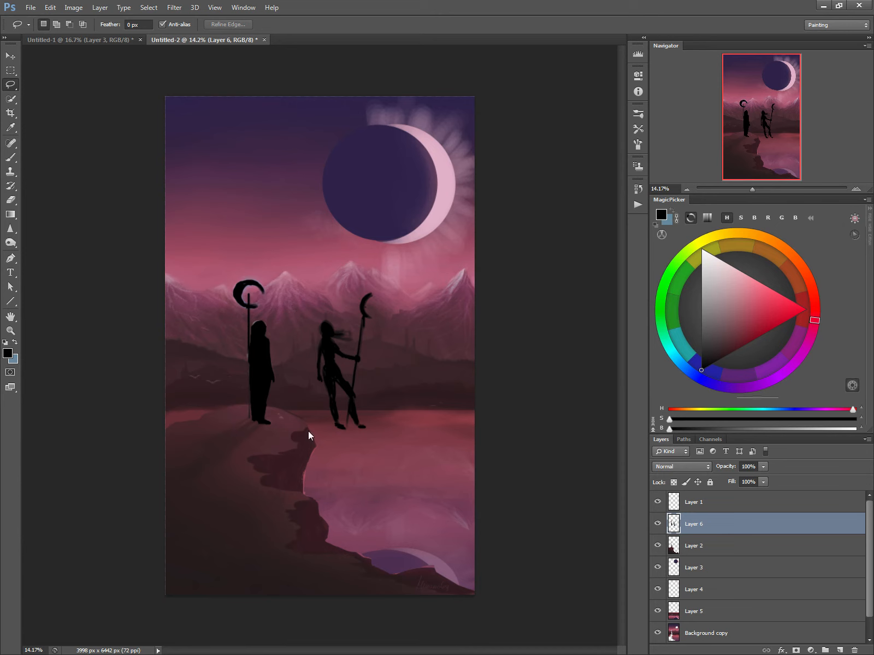
# Hide the silhouette layer, Layer 6, and make Layer 2 active for painting.
pyautogui.press('b')
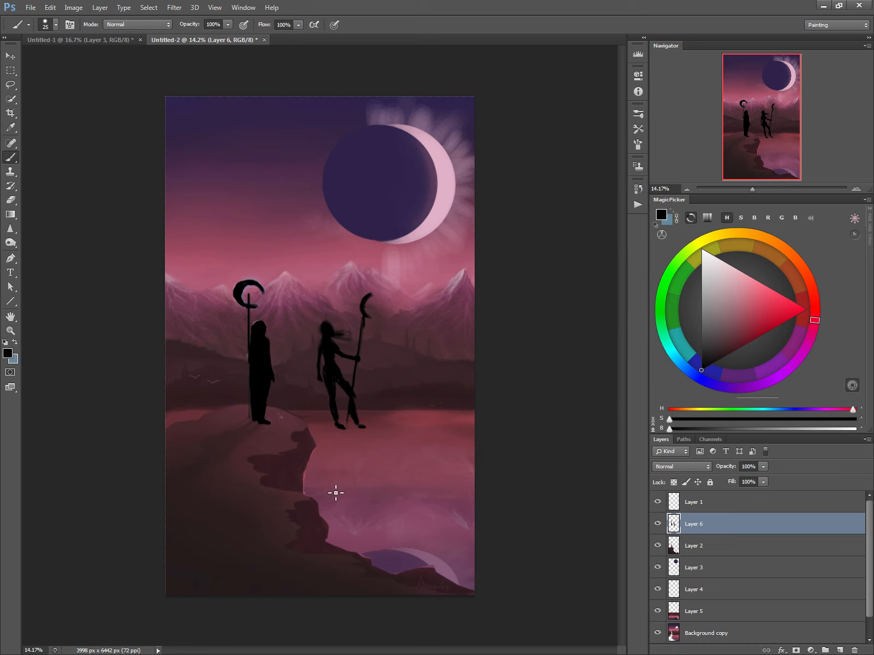
pyautogui.click(656, 523)
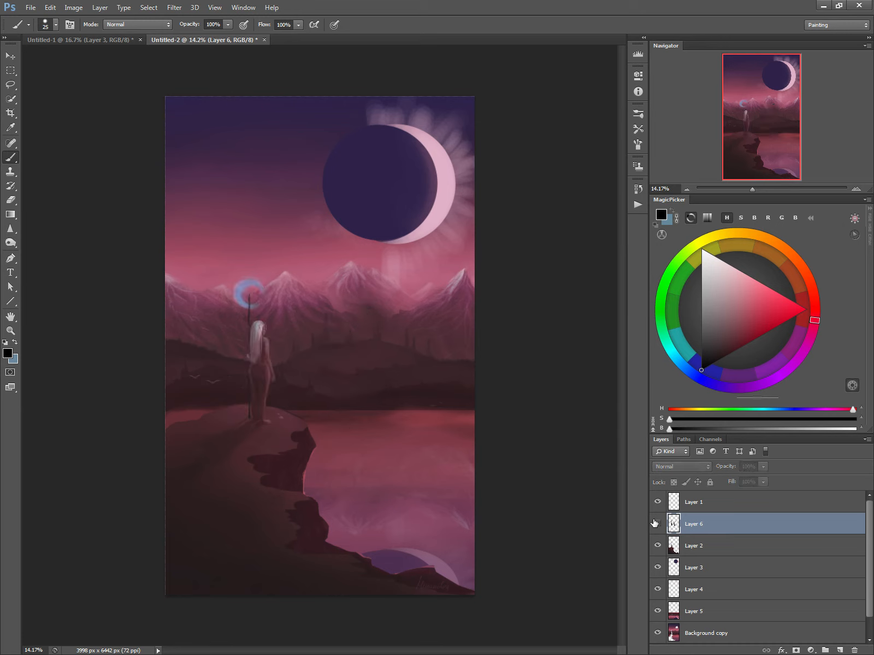
pyautogui.click(671, 545)
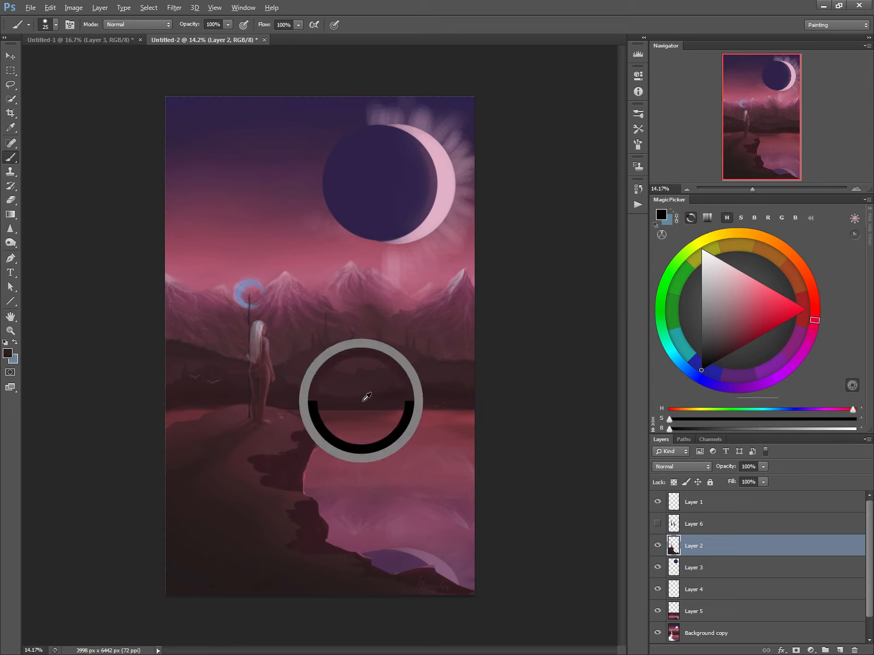
# Sample a very dark brown and paint deeper shadows on the cliff, varying the brush size.
pyautogui.moveTo(363, 396); pyautogui.dragTo(380, 399)
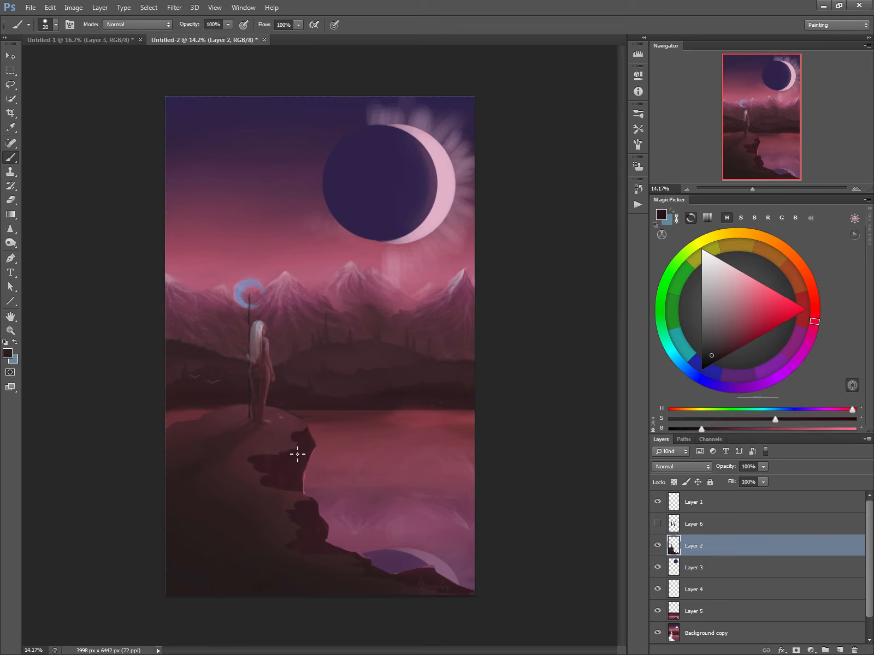
pyautogui.press('[')
pyautogui.press('[')
pyautogui.press(']')
pyautogui.press(']')
pyautogui.press(']')
pyautogui.press('[')
# Sample a maroon tone and paint rocky strokes on the cliff face below the woman.
pyautogui.keyDown('alt'); pyautogui.click(193, 417); pyautogui.keyUp('alt')
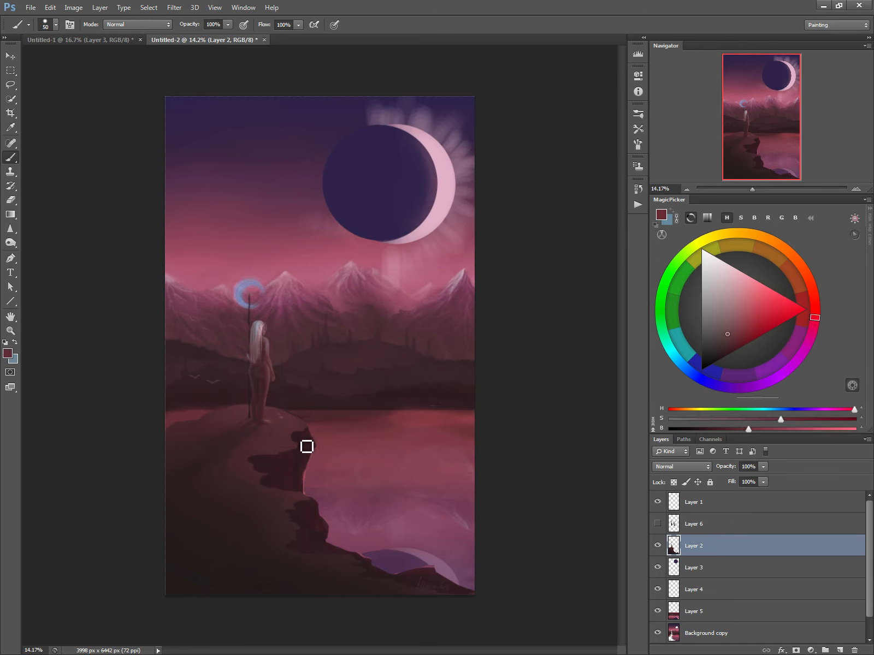
pyautogui.press('[')
pyautogui.moveTo(305, 445); pyautogui.dragTo(300, 455)
pyautogui.press('[')
pyautogui.press('[')
pyautogui.moveTo(314, 439); pyautogui.dragTo(324, 456)
# Sample a dusky pink from the sky and paint rim light on the cliff edge and the woman's moonlit side.
pyautogui.keyDown('alt'); pyautogui.click(413, 252); pyautogui.keyUp('alt')
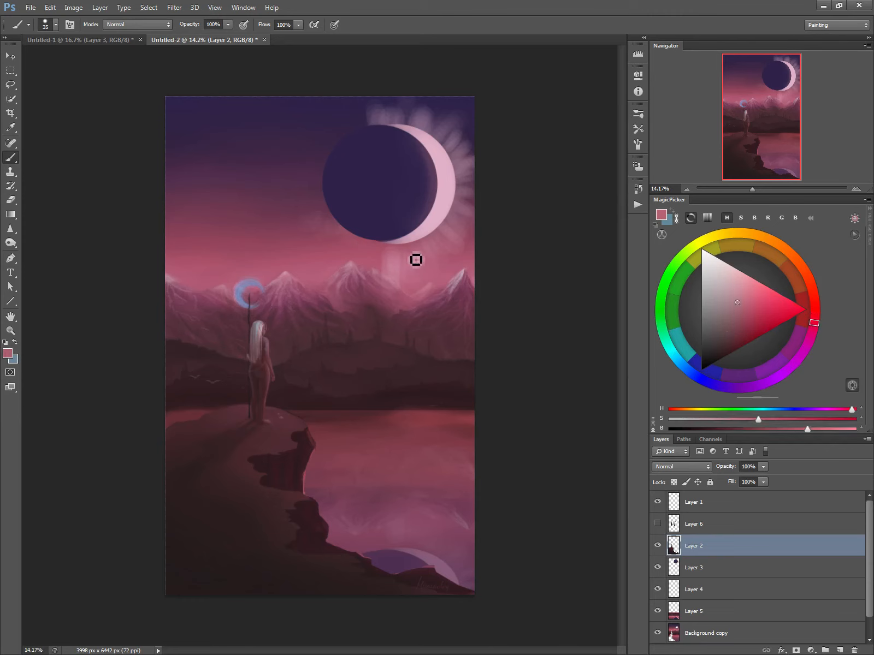
pyautogui.moveTo(319, 455); pyautogui.dragTo(308, 438)
pyautogui.moveTo(274, 347); pyautogui.dragTo(275, 379)
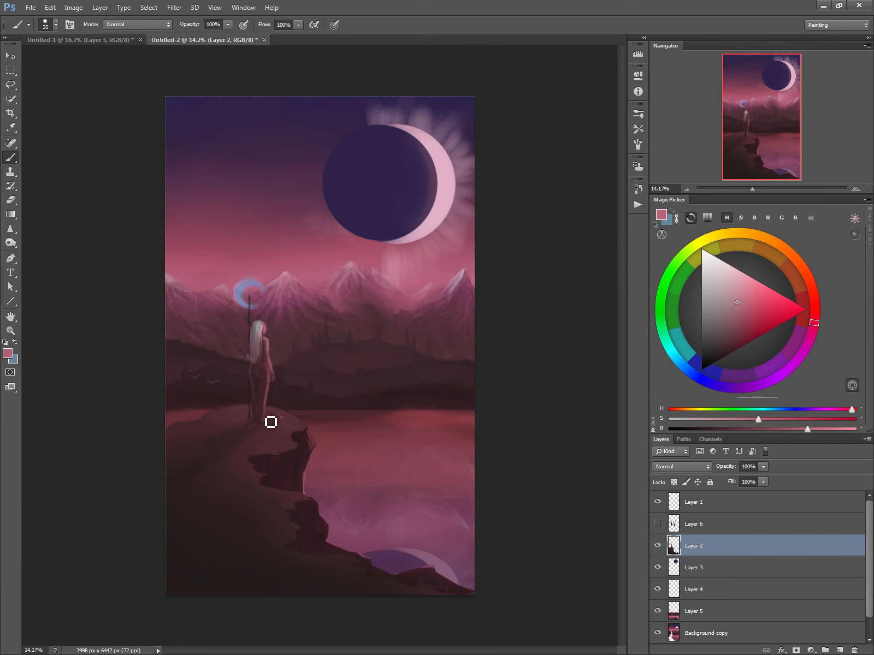
# Sample a dark brown near the woman and paint shadow on the hilltop behind her, varying the brush size.
pyautogui.keyDown('alt'); pyautogui.click(261, 380); pyautogui.keyUp('alt')
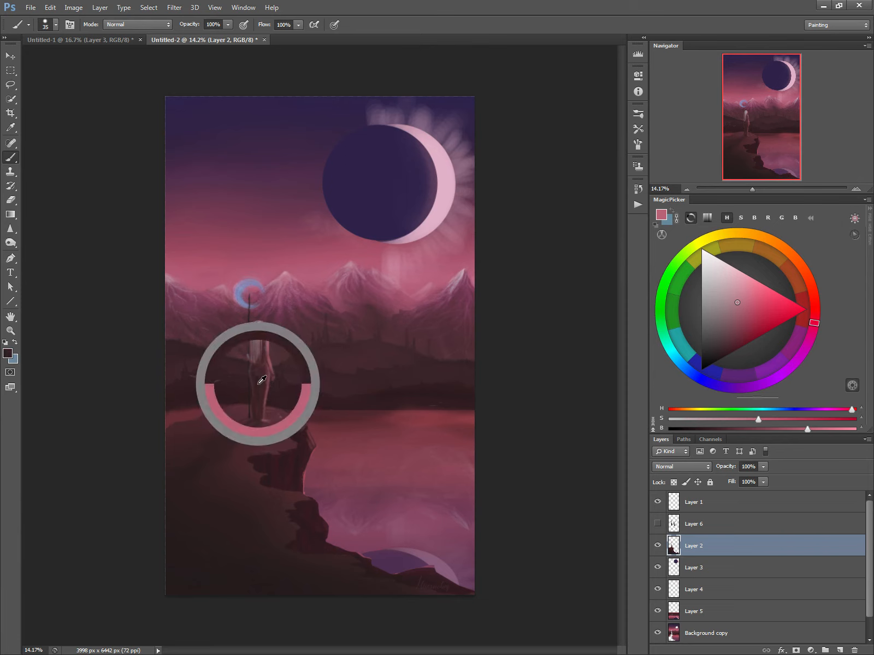
pyautogui.press(']')
pyautogui.press(']')
pyautogui.press(']')
pyautogui.press(']')
pyautogui.press('[')
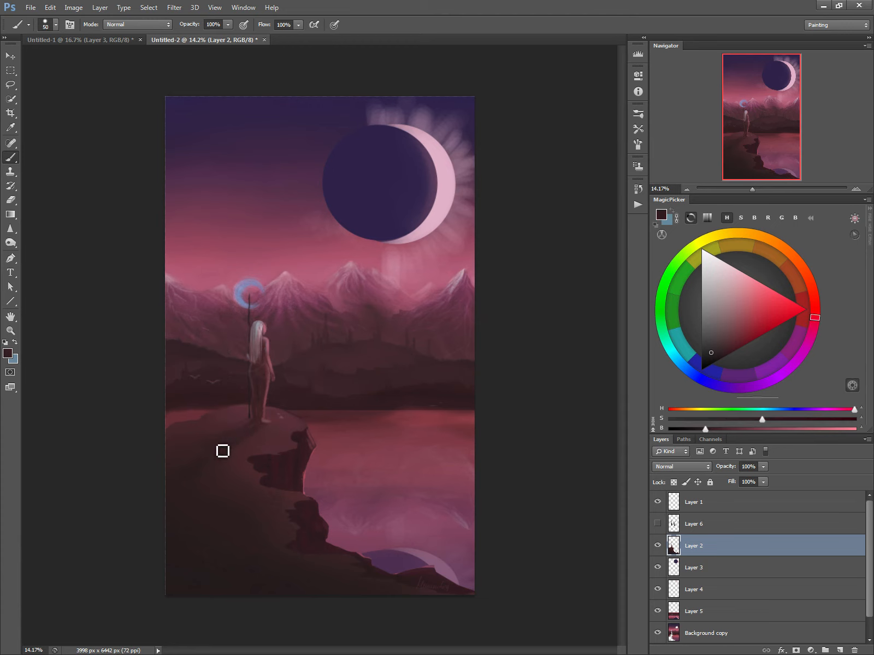
pyautogui.press(']')
pyautogui.press(']')
pyautogui.press(']')
# Sample dark maroons from the rock and deepen the recesses of the cliff face down to its lower shoreline tip.
pyautogui.keyDown('alt'); pyautogui.click(291, 452); pyautogui.keyUp('alt')
pyautogui.press('[')
pyautogui.press('[')
pyautogui.press('[')
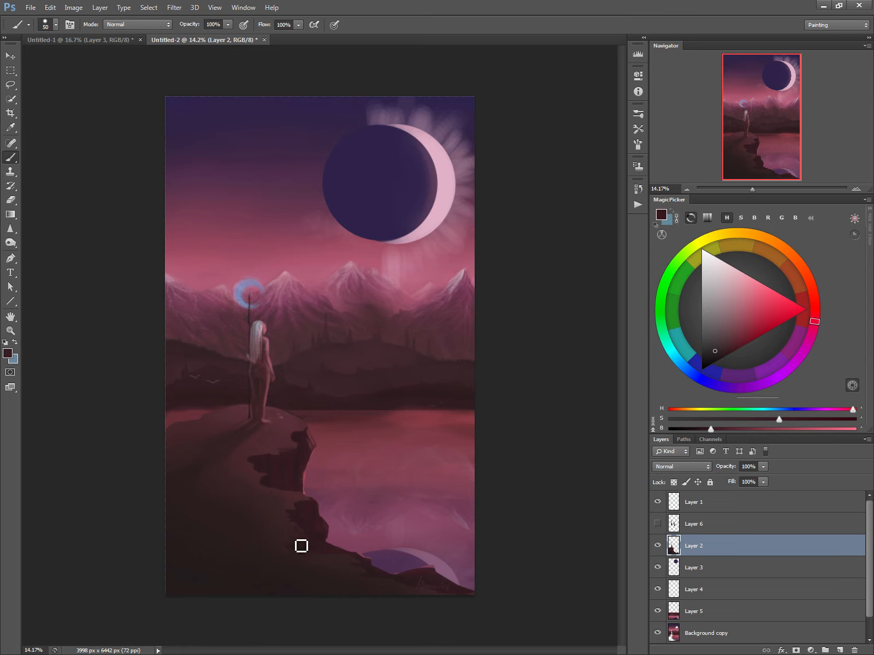
pyautogui.keyDown('alt'); pyautogui.click(299, 503); pyautogui.keyUp('alt')
pyautogui.keyDown('alt'); pyautogui.click(264, 458); pyautogui.keyUp('alt')
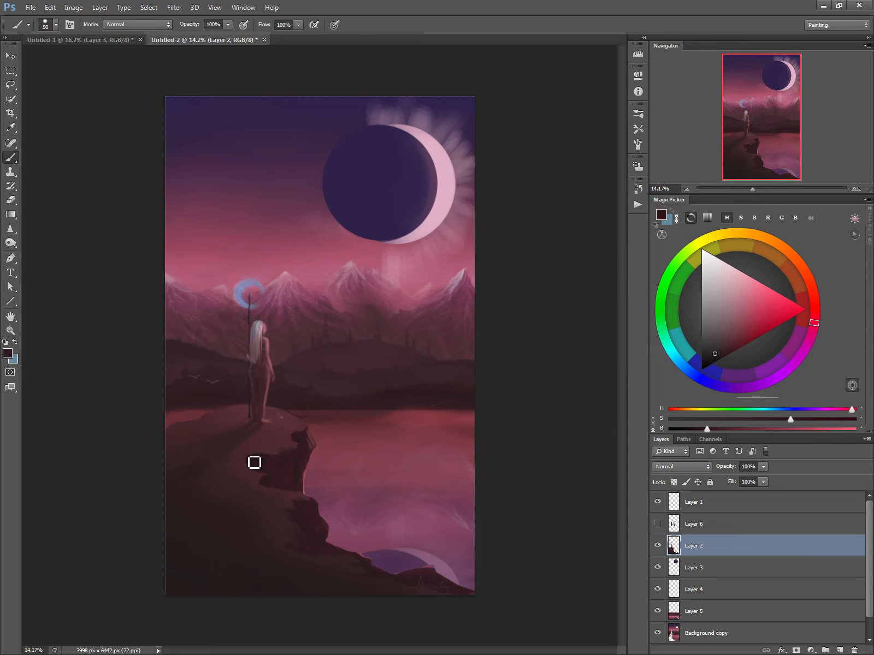
pyautogui.moveTo(260, 463)
pyautogui.mouseDown()
pyautogui.moveTo(252, 468)
pyautogui.moveTo(264, 474)
pyautogui.mouseUp()
pyautogui.keyDown('alt'); pyautogui.click(363, 566); pyautogui.keyUp('alt')
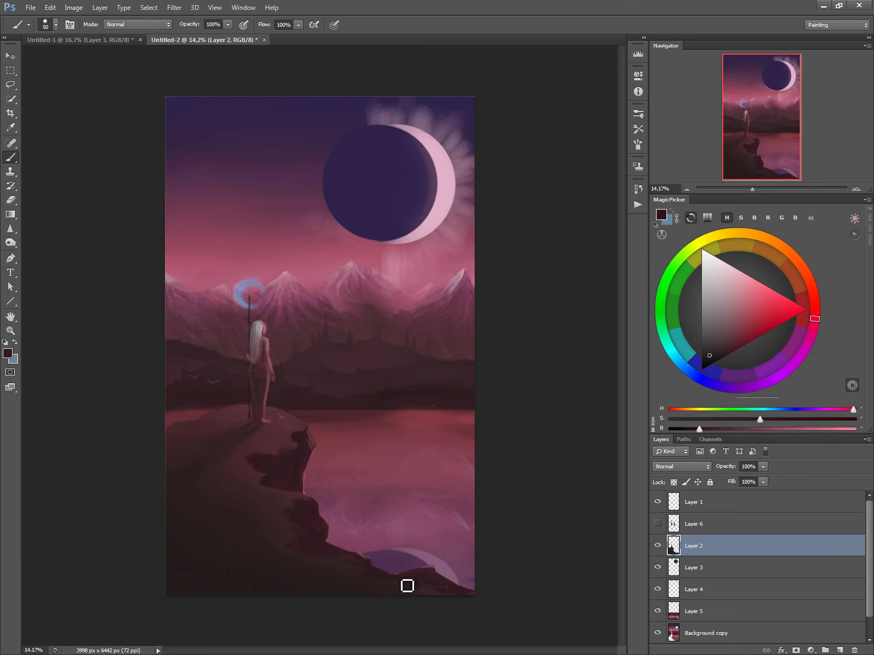
pyautogui.moveTo(408, 585); pyautogui.dragTo(419, 587)
# Reduce the brush to 25 px and paint small twig-like details on the cliff's upper edge and the far side of the hill.
pyautogui.press('[')
pyautogui.press('[')
pyautogui.press('[')
pyautogui.press('[')
pyautogui.press('[')
pyautogui.keyDown('alt'); pyautogui.click(293, 426); pyautogui.keyUp('alt')
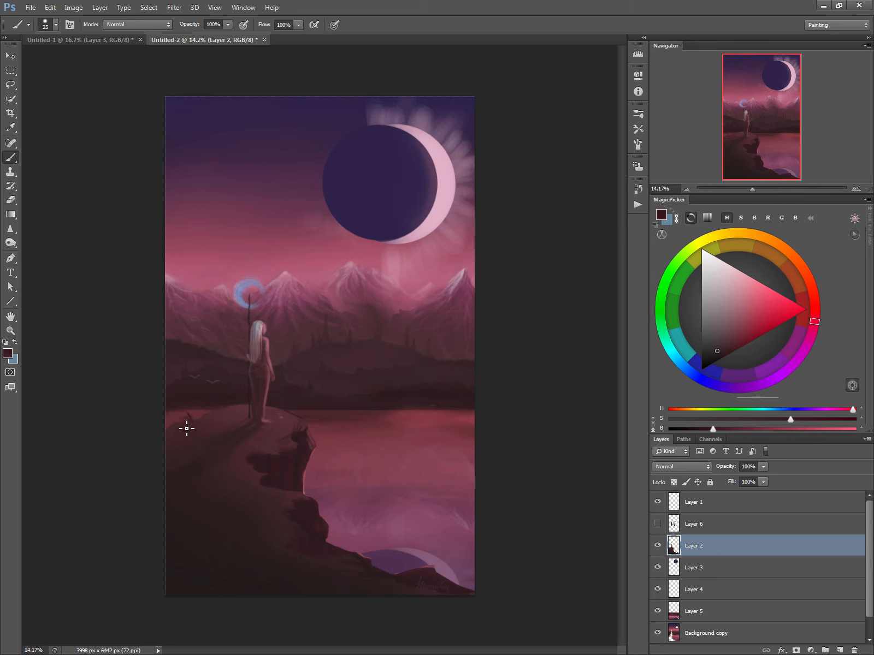
pyautogui.keyDown('alt'); pyautogui.click(250, 428); pyautogui.keyUp('alt')
# Sample a dark plum from the sky and a dark maroon from the cliff to refine the cliff shading, enlarging the brush to 80 px.
pyautogui.keyDown('alt'); pyautogui.click(318, 187); pyautogui.keyUp('alt')
pyautogui.press(']')
pyautogui.press(']')
pyautogui.press(']')
pyautogui.press(']')
pyautogui.press(']')
pyautogui.press(']')
pyautogui.press(']')
pyautogui.press(']')
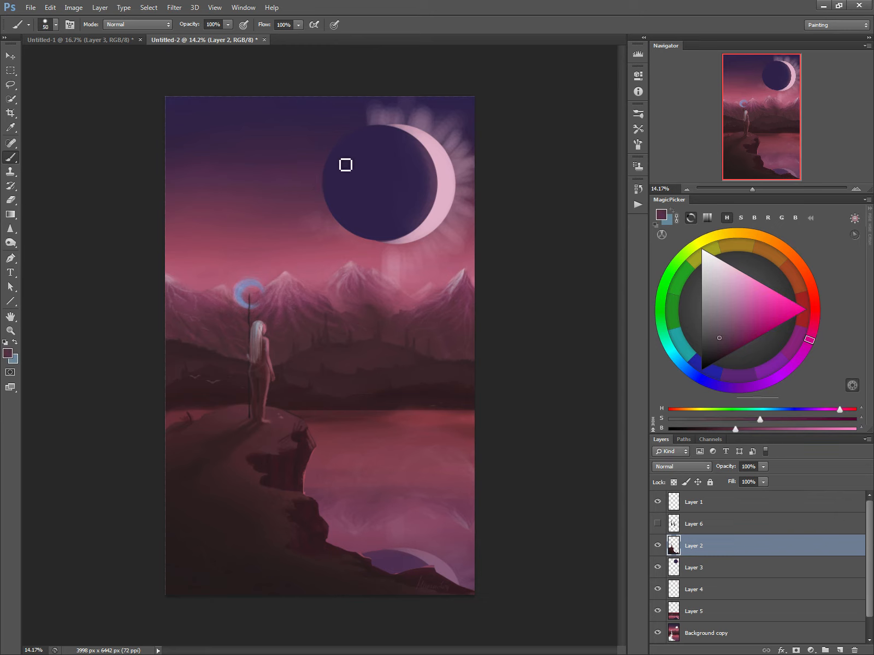
pyautogui.press(']')
pyautogui.press(']')
pyautogui.press(']')
pyautogui.press(']')
pyautogui.press(']')
pyautogui.press('[')
pyautogui.press('[')
pyautogui.press('[')
pyautogui.press('[')
pyautogui.press('[')
pyautogui.press('[')
pyautogui.press('[')
pyautogui.press('[')
pyautogui.keyDown('alt'); pyautogui.click(300, 503); pyautogui.keyUp('alt')
pyautogui.press(']')
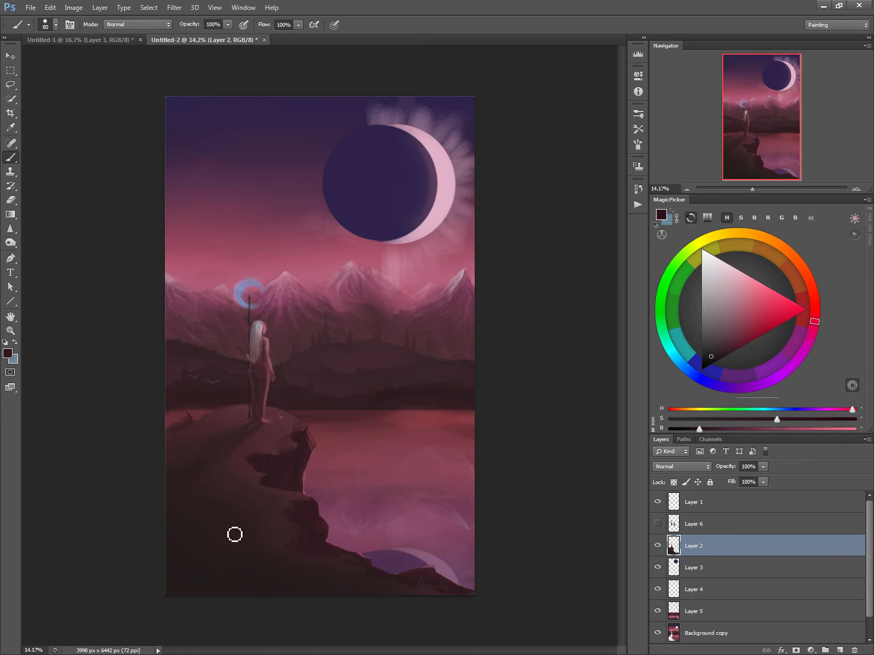
# Choose a near-black maroon, paint a shadowed hollow on the lower slope, and blend it with sampled dark brown at 90 px.
pyautogui.keyDown('alt'); pyautogui.click(304, 522); pyautogui.keyUp('alt')
pyautogui.click(710, 365)
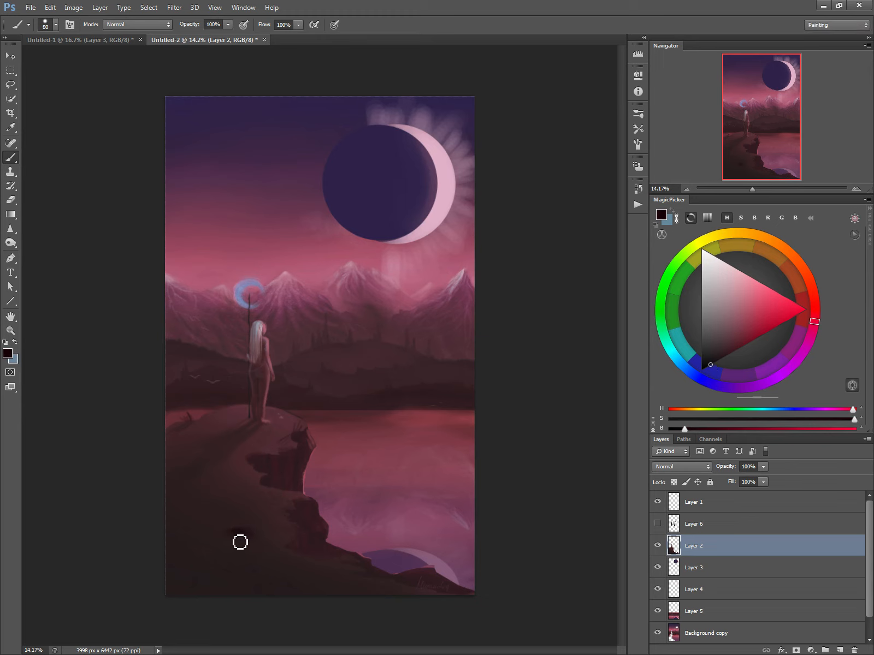
pyautogui.moveTo(240, 542)
pyautogui.mouseDown()
pyautogui.moveTo(230, 546)
pyautogui.moveTo(238, 554)
pyautogui.moveTo(230, 546)
pyautogui.mouseUp()
pyautogui.press(']')
pyautogui.keyDown('alt'); pyautogui.click(244, 526); pyautogui.keyUp('alt')
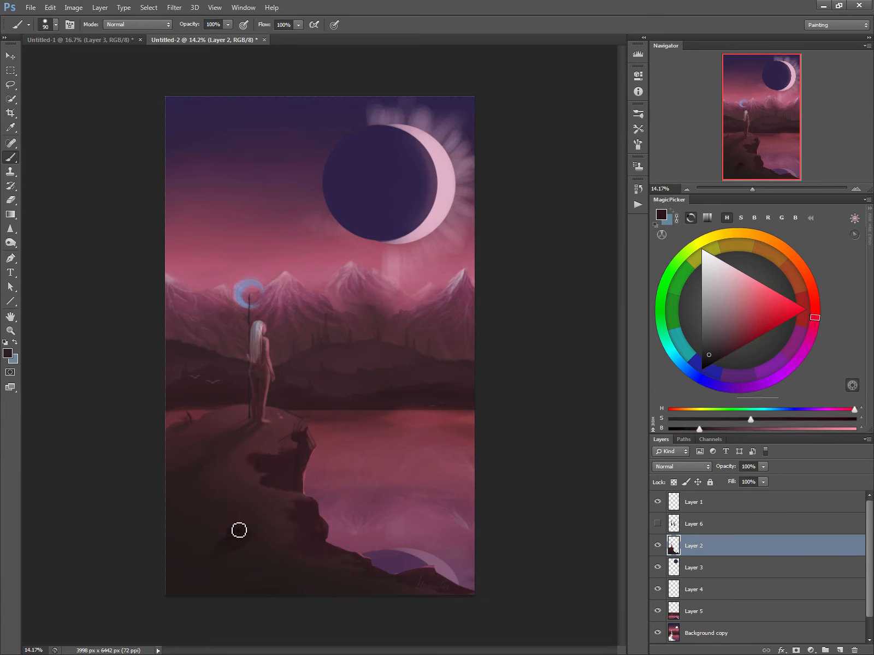
pyautogui.moveTo(238, 528)
pyautogui.mouseDown()
pyautogui.moveTo(254, 542)
pyautogui.moveTo(200, 556)
pyautogui.mouseUp()
# Paste the rocky soil texture above Layer 2, set its blend mode to Overlay, and undo the stray brush mark.
pyautogui.hotkey('ctrl', 'v')
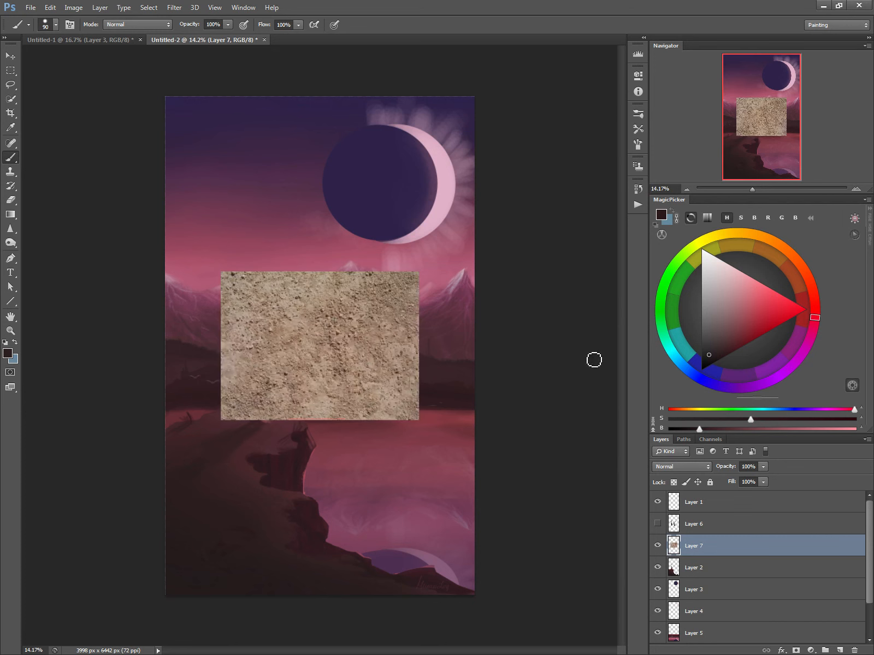
pyautogui.click(697, 467)
pyautogui.click(662, 316)
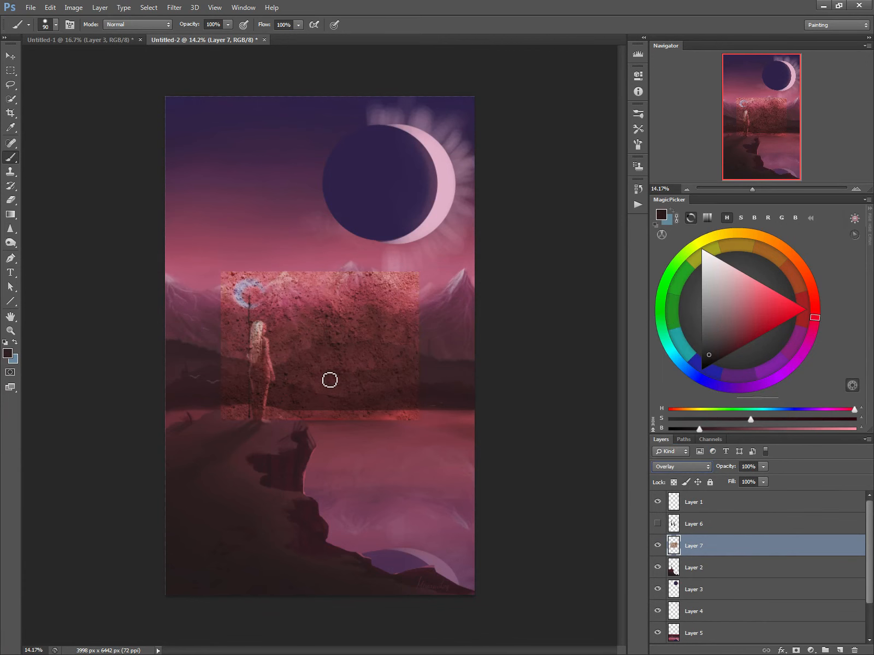
pyautogui.click(346, 352)
pyautogui.hotkey('ctrl', 'z')
# Transform the texture in perspective, widening its near edge to 560%, and move it down over the cliff ground.
pyautogui.hotkey('ctrl', 't')
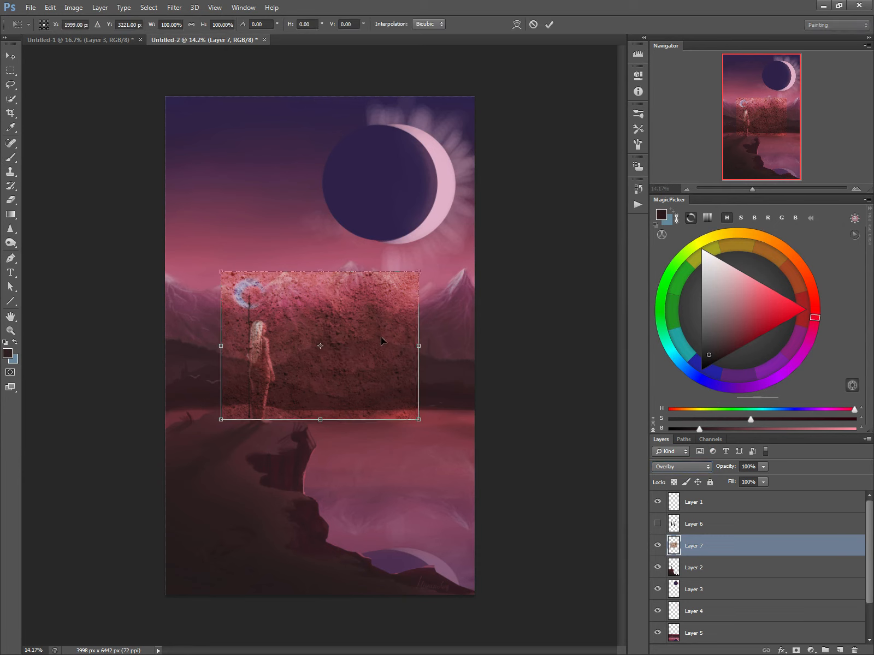
pyautogui.rightClick(369, 369)
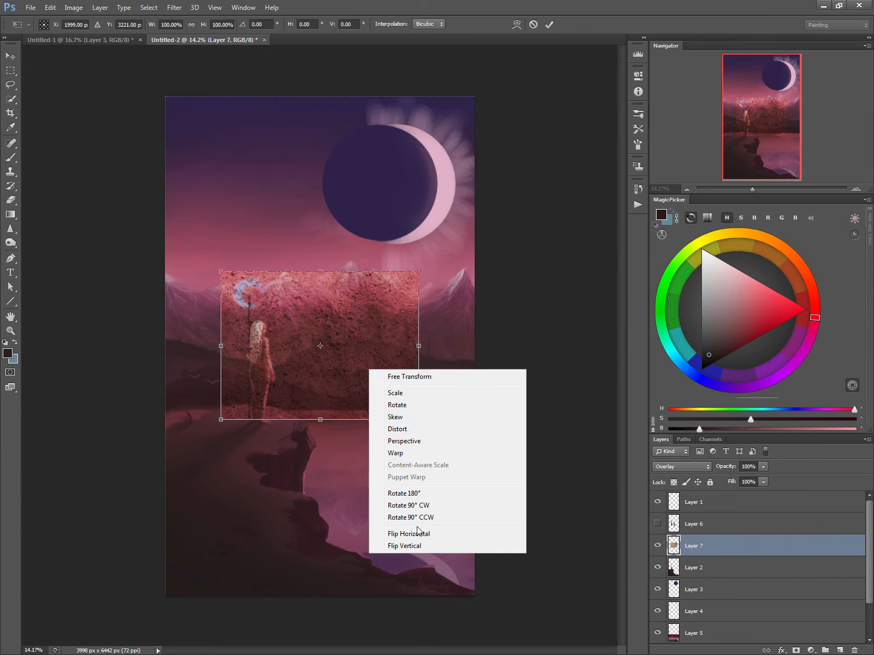
pyautogui.click(419, 443)
pyautogui.moveTo(418, 422); pyautogui.dragTo(847, 419)
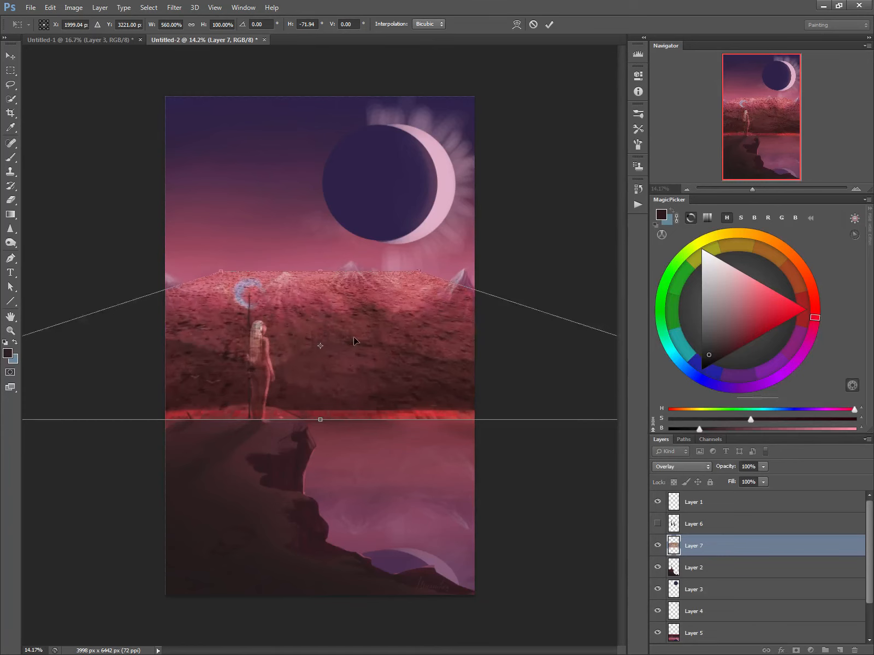
pyautogui.moveTo(355, 341); pyautogui.dragTo(299, 521)
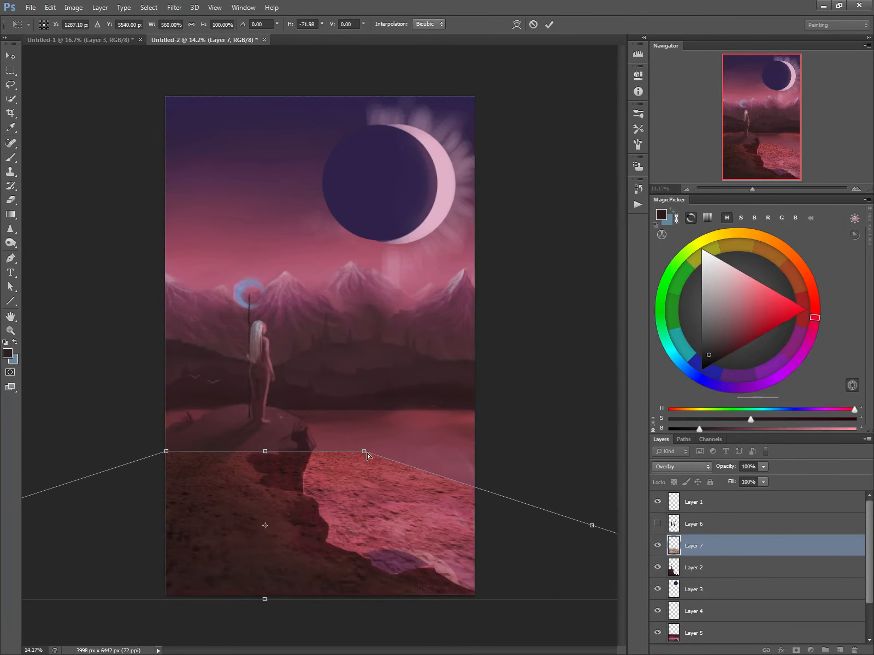
# Distort the texture's far corners and adjust its height to match the cliff's slope, then apply the transformation.
pyautogui.moveTo(363, 453); pyautogui.dragTo(324, 432)
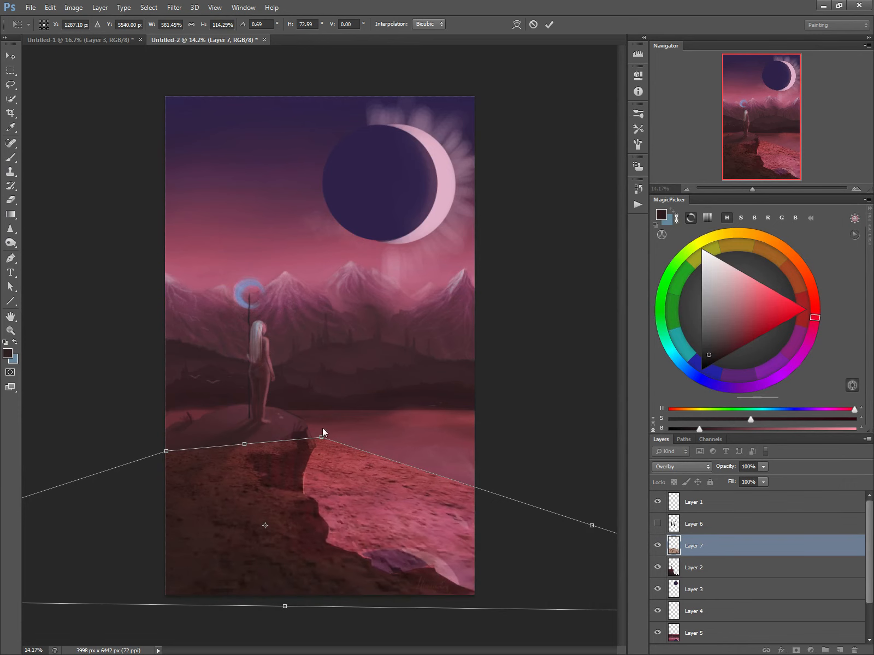
pyautogui.moveTo(166, 454); pyautogui.dragTo(195, 442)
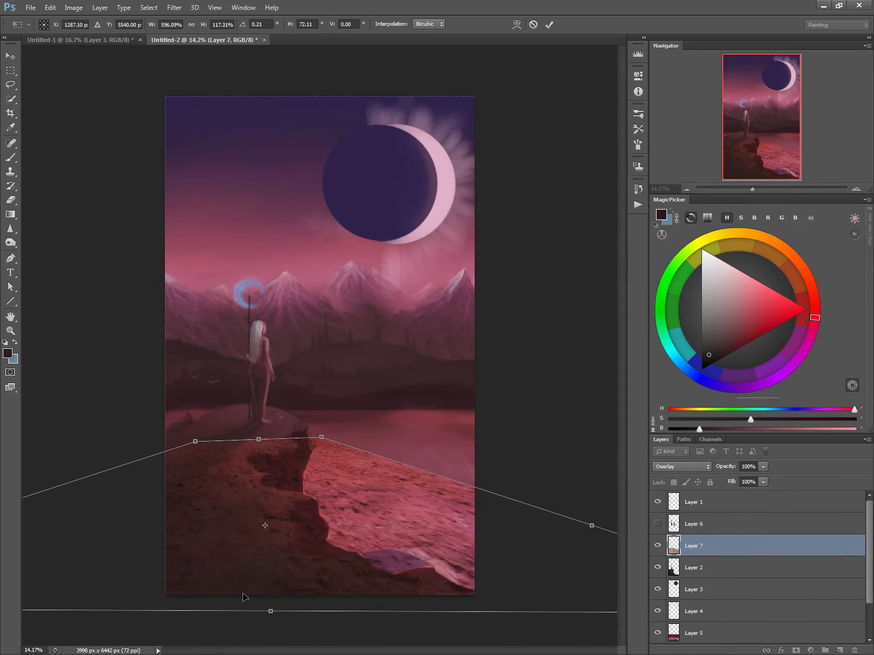
pyautogui.moveTo(271, 612); pyautogui.dragTo(271, 621)
pyautogui.rightClick(278, 545)
pyautogui.click(306, 370)
pyautogui.moveTo(257, 440)
pyautogui.mouseDown()
pyautogui.moveTo(256, 413)
pyautogui.moveTo(252, 445)
pyautogui.mouseUp()
pyautogui.rightClick(256, 446)
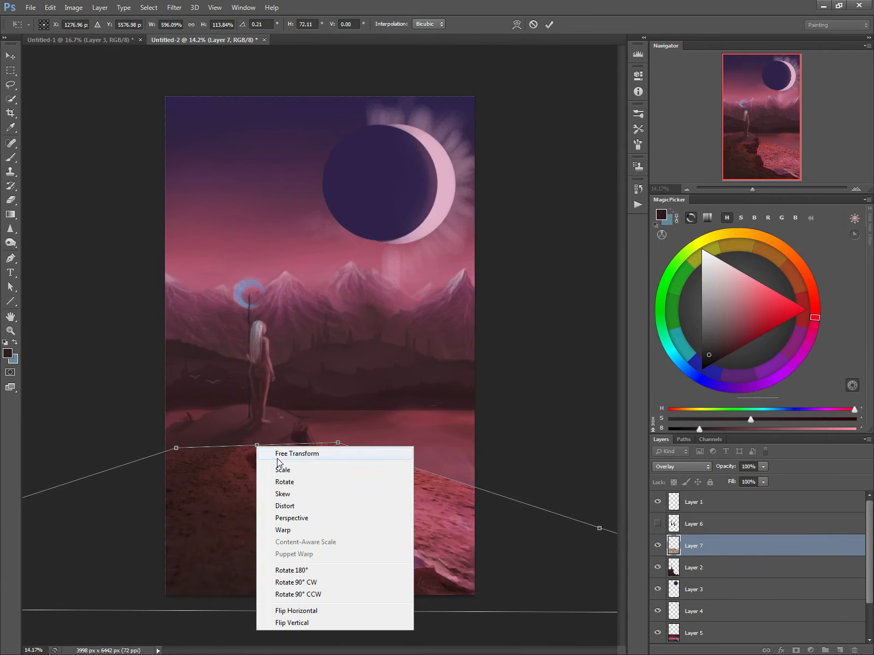
pyautogui.click(261, 452)
pyautogui.moveTo(256, 447)
pyautogui.mouseDown()
pyautogui.moveTo(254, 414)
pyautogui.moveTo(250, 451)
pyautogui.mouseUp()
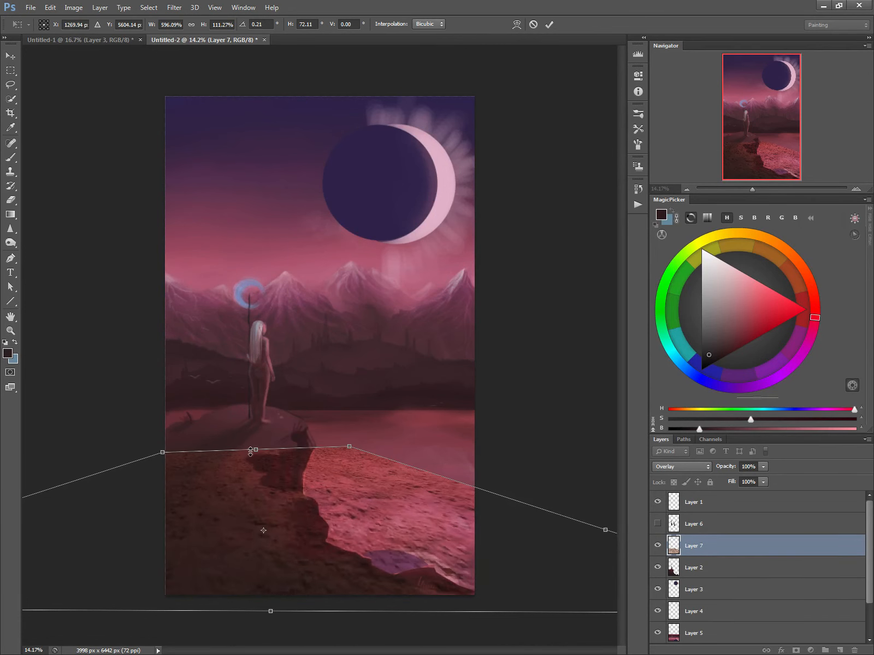
pyautogui.rightClick(263, 483)
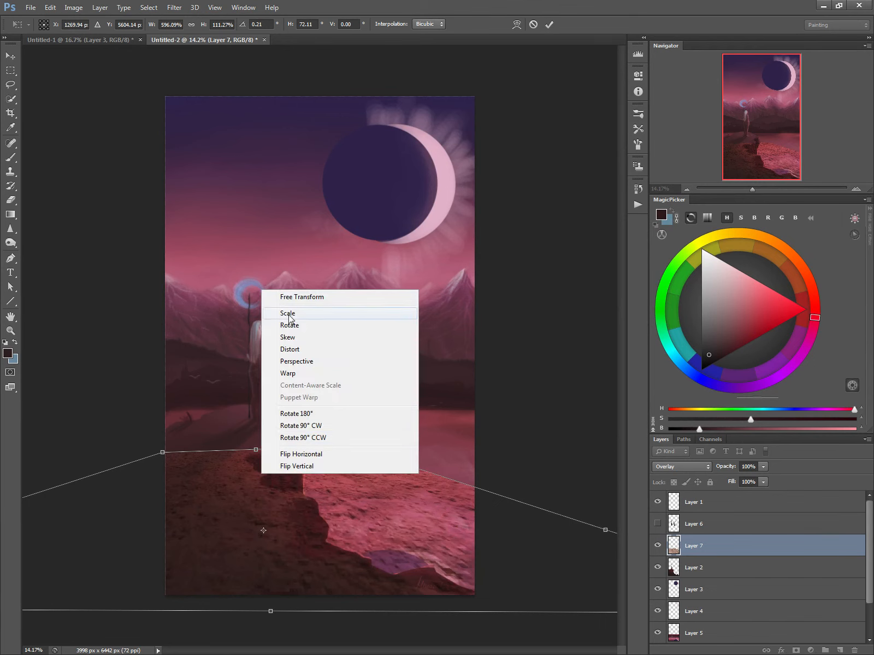
pyautogui.click(270, 513)
pyautogui.press('Return')
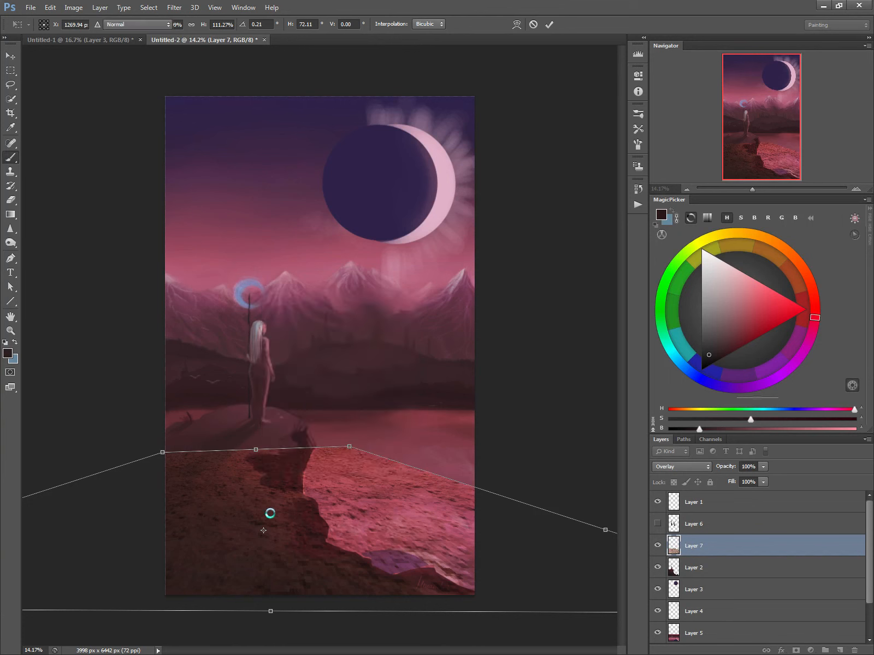
# Stretch the texture upward past the hilltop and clip Layer 7 to the cliff on Layer 2.
pyautogui.hotkey('ctrl', 't')
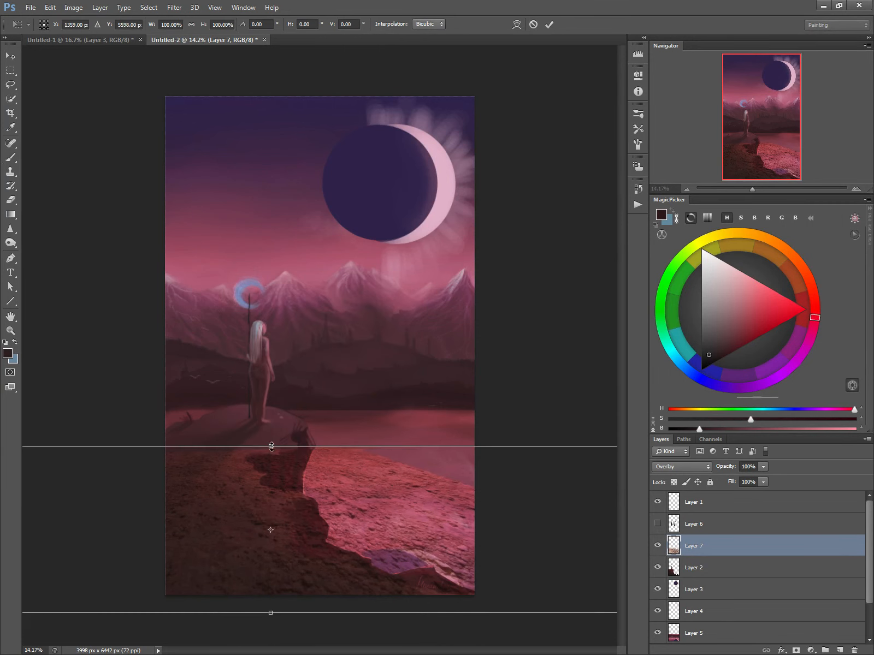
pyautogui.moveTo(271, 446); pyautogui.dragTo(270, 394)
pyautogui.press('Return')
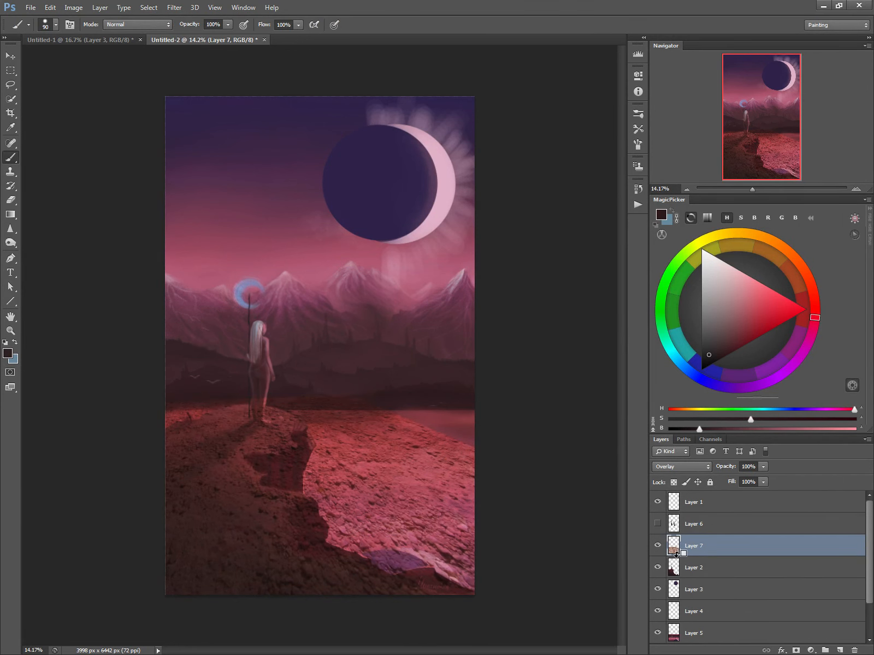
pyautogui.keyDown('alt'); pyautogui.click(680, 557); pyautogui.keyUp('alt')
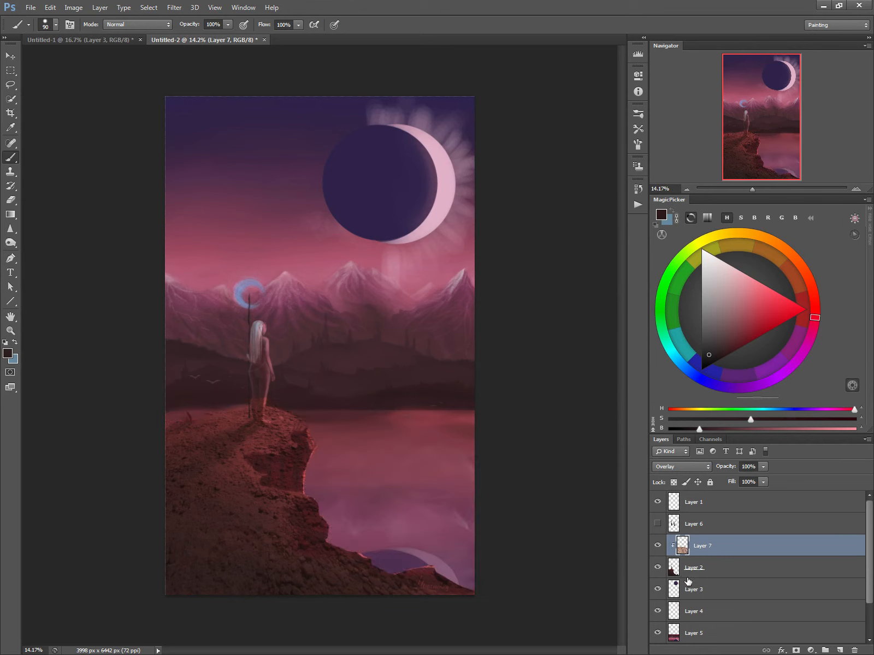
# Erase the texture from the woman's legs and lower the texture layer's opacity to 31%.
pyautogui.press('e')
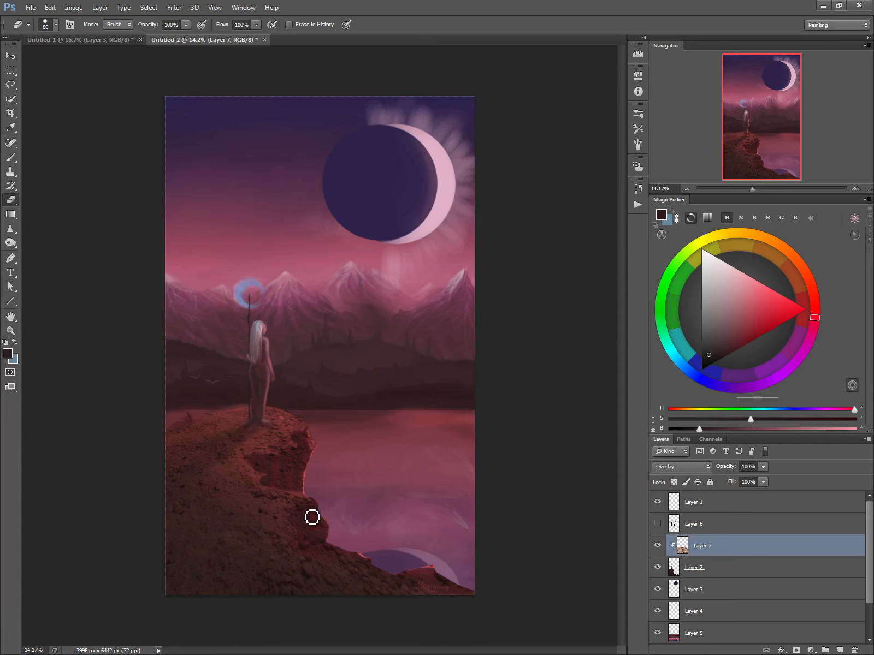
pyautogui.moveTo(731, 471); pyautogui.dragTo(720, 470)
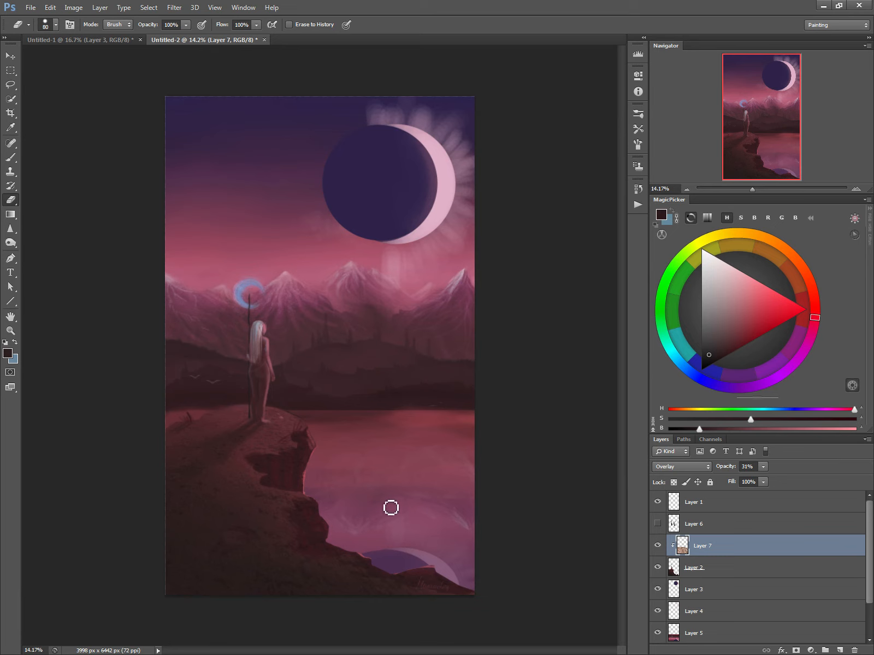
pyautogui.press('[')
# Select Layer 5, compare the lake with its reflection hidden and shown, and soften the far shoreline with a 150 px eraser.
pyautogui.click(677, 634)
pyautogui.click(657, 633)
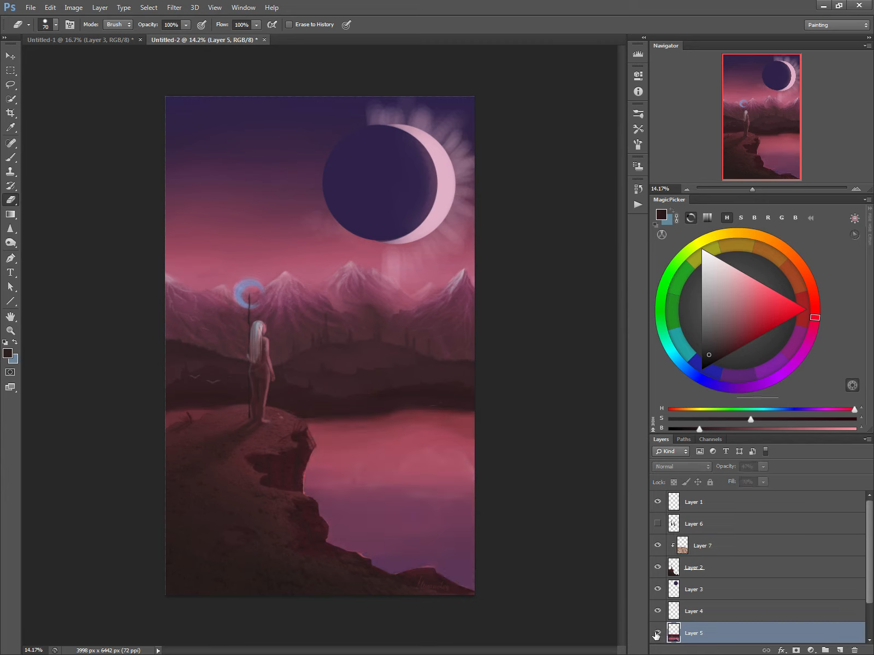
pyautogui.click(657, 634)
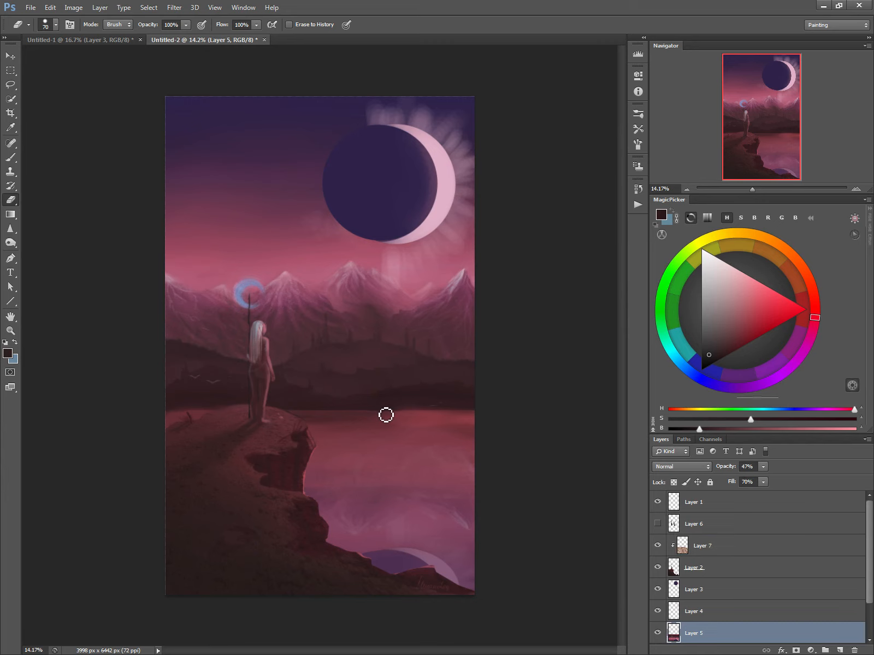
pyautogui.press(']')
pyautogui.press(']')
pyautogui.press(']')
pyautogui.press(']')
pyautogui.press(']')
pyautogui.moveTo(373, 410)
pyautogui.mouseDown()
pyautogui.moveTo(328, 412)
pyautogui.moveTo(364, 417)
pyautogui.mouseUp()
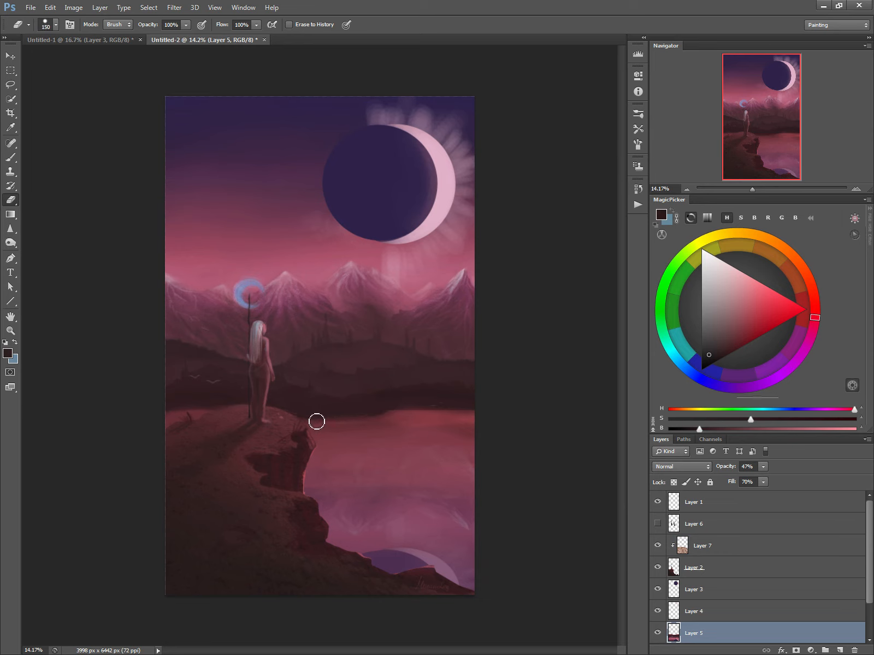